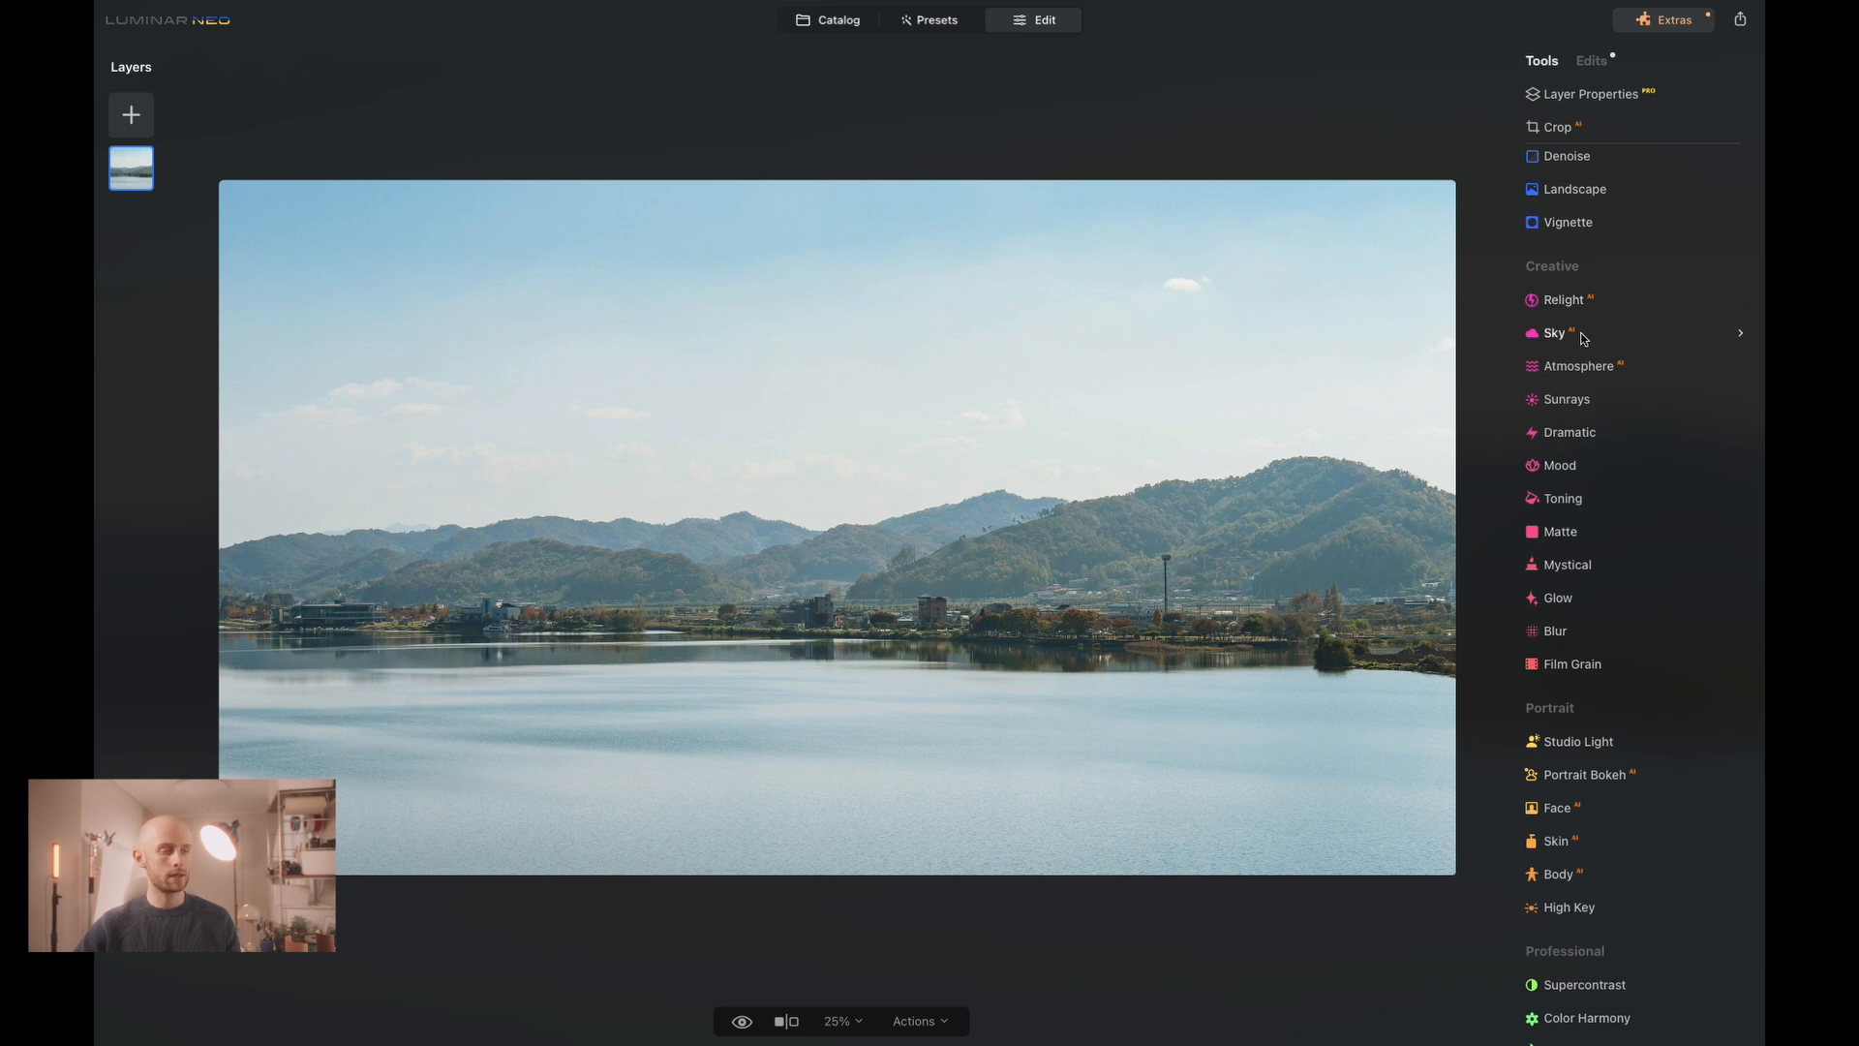
Replace the photo's sky with the Sunset 4 sky from the Sunset category using Sky AI.
{"action": "left_click", "coordinate": [1584, 335]}
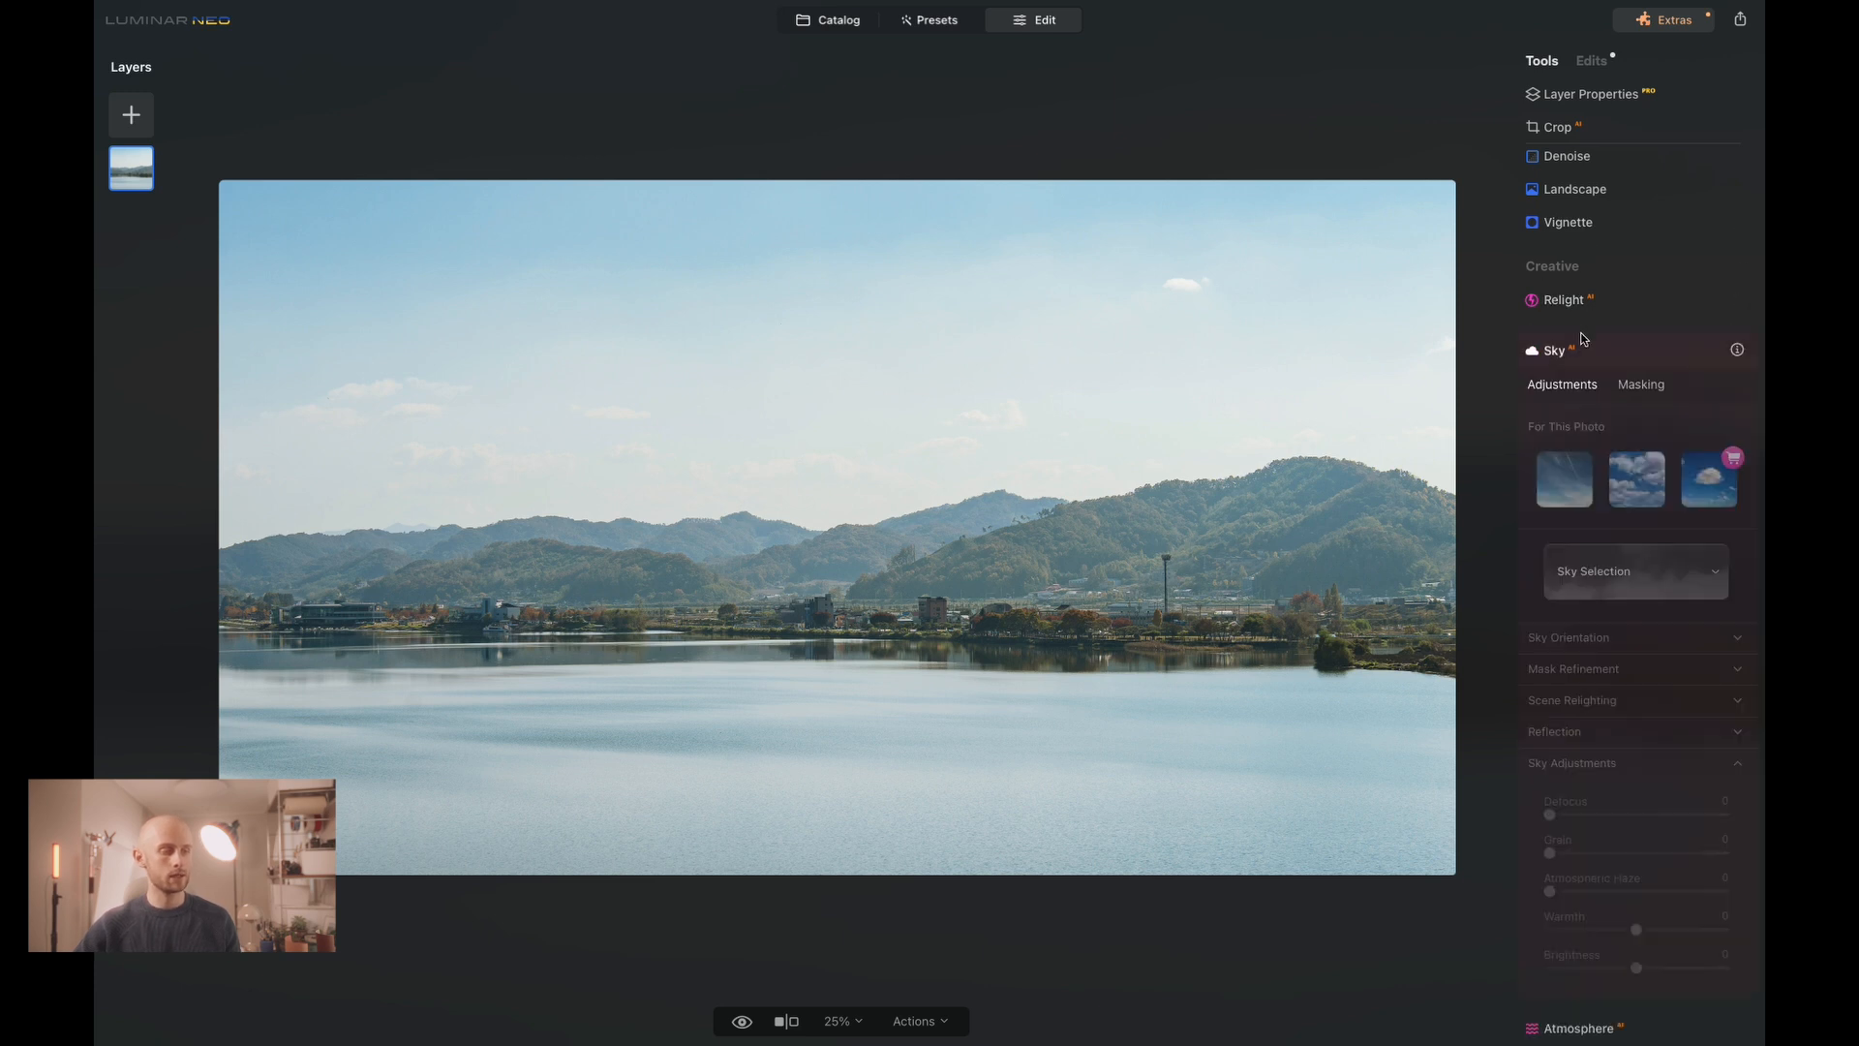
{"action": "left_click", "coordinate": [1655, 558]}
{"action": "left_click", "coordinate": [1637, 630]}
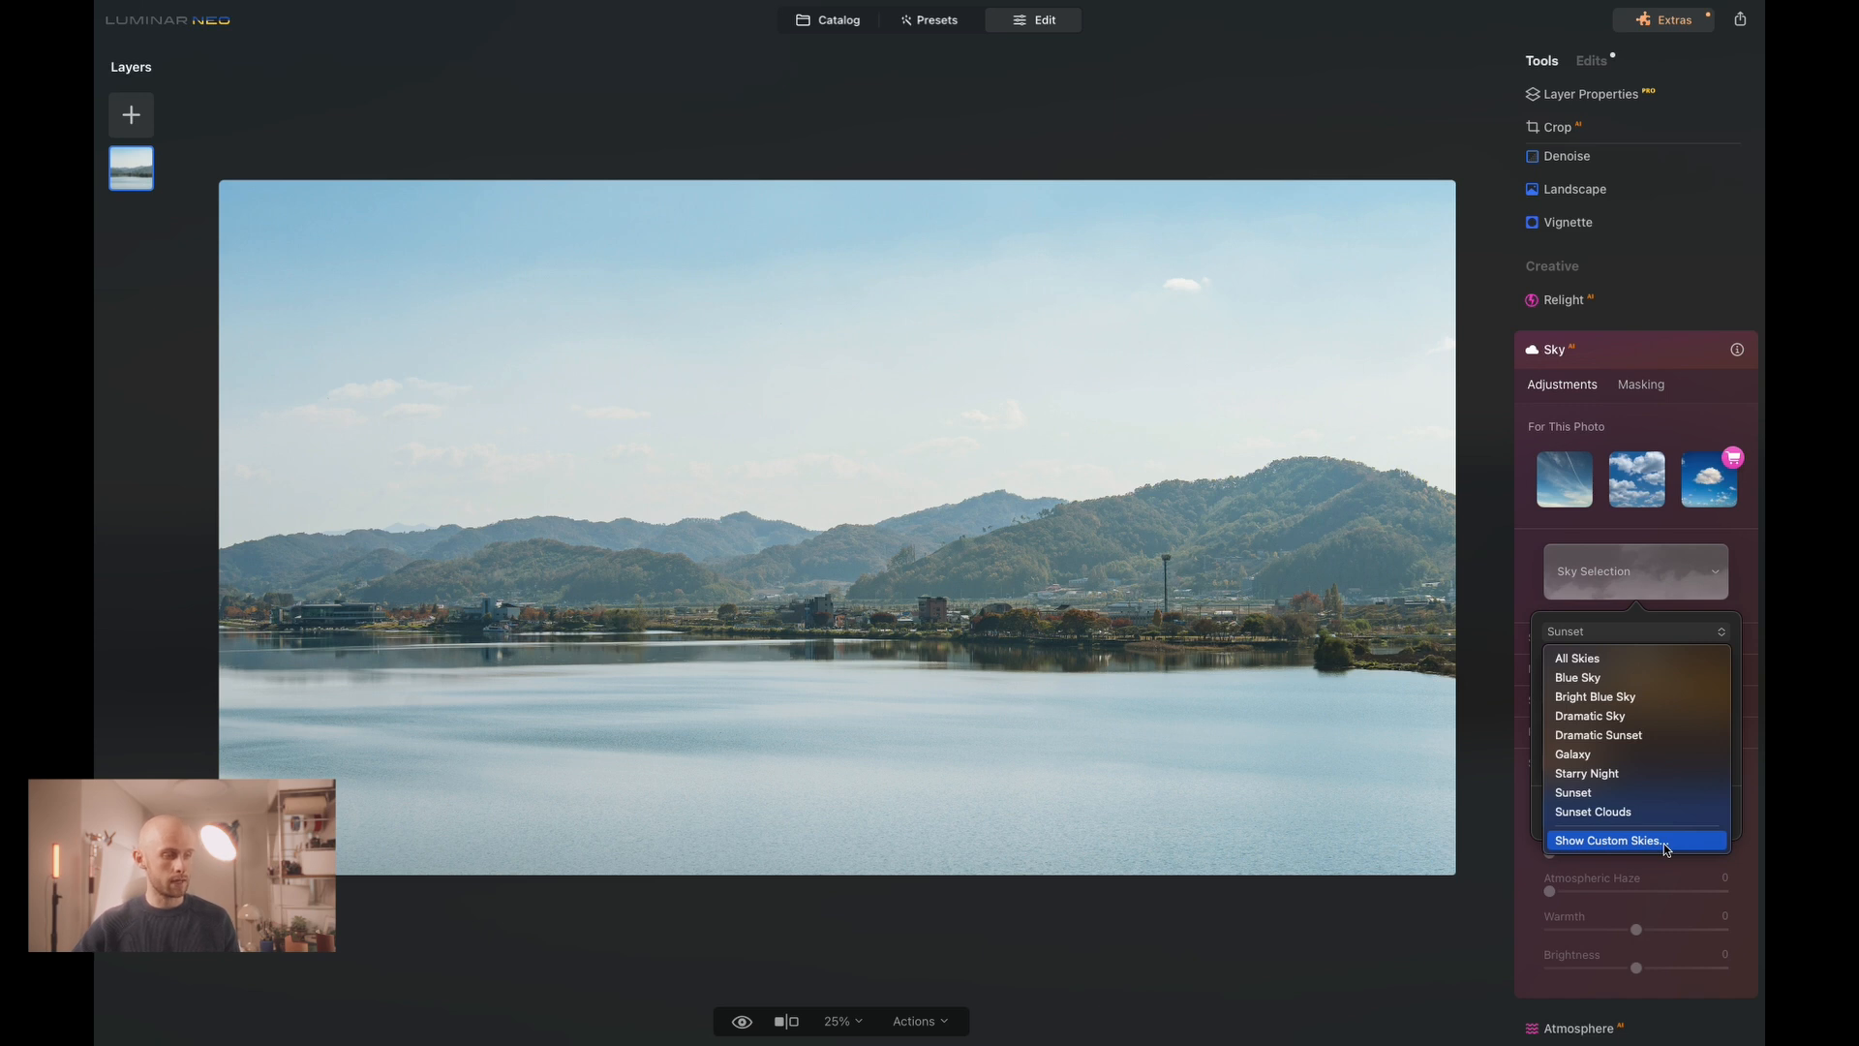
{"action": "left_click", "coordinate": [1652, 795]}
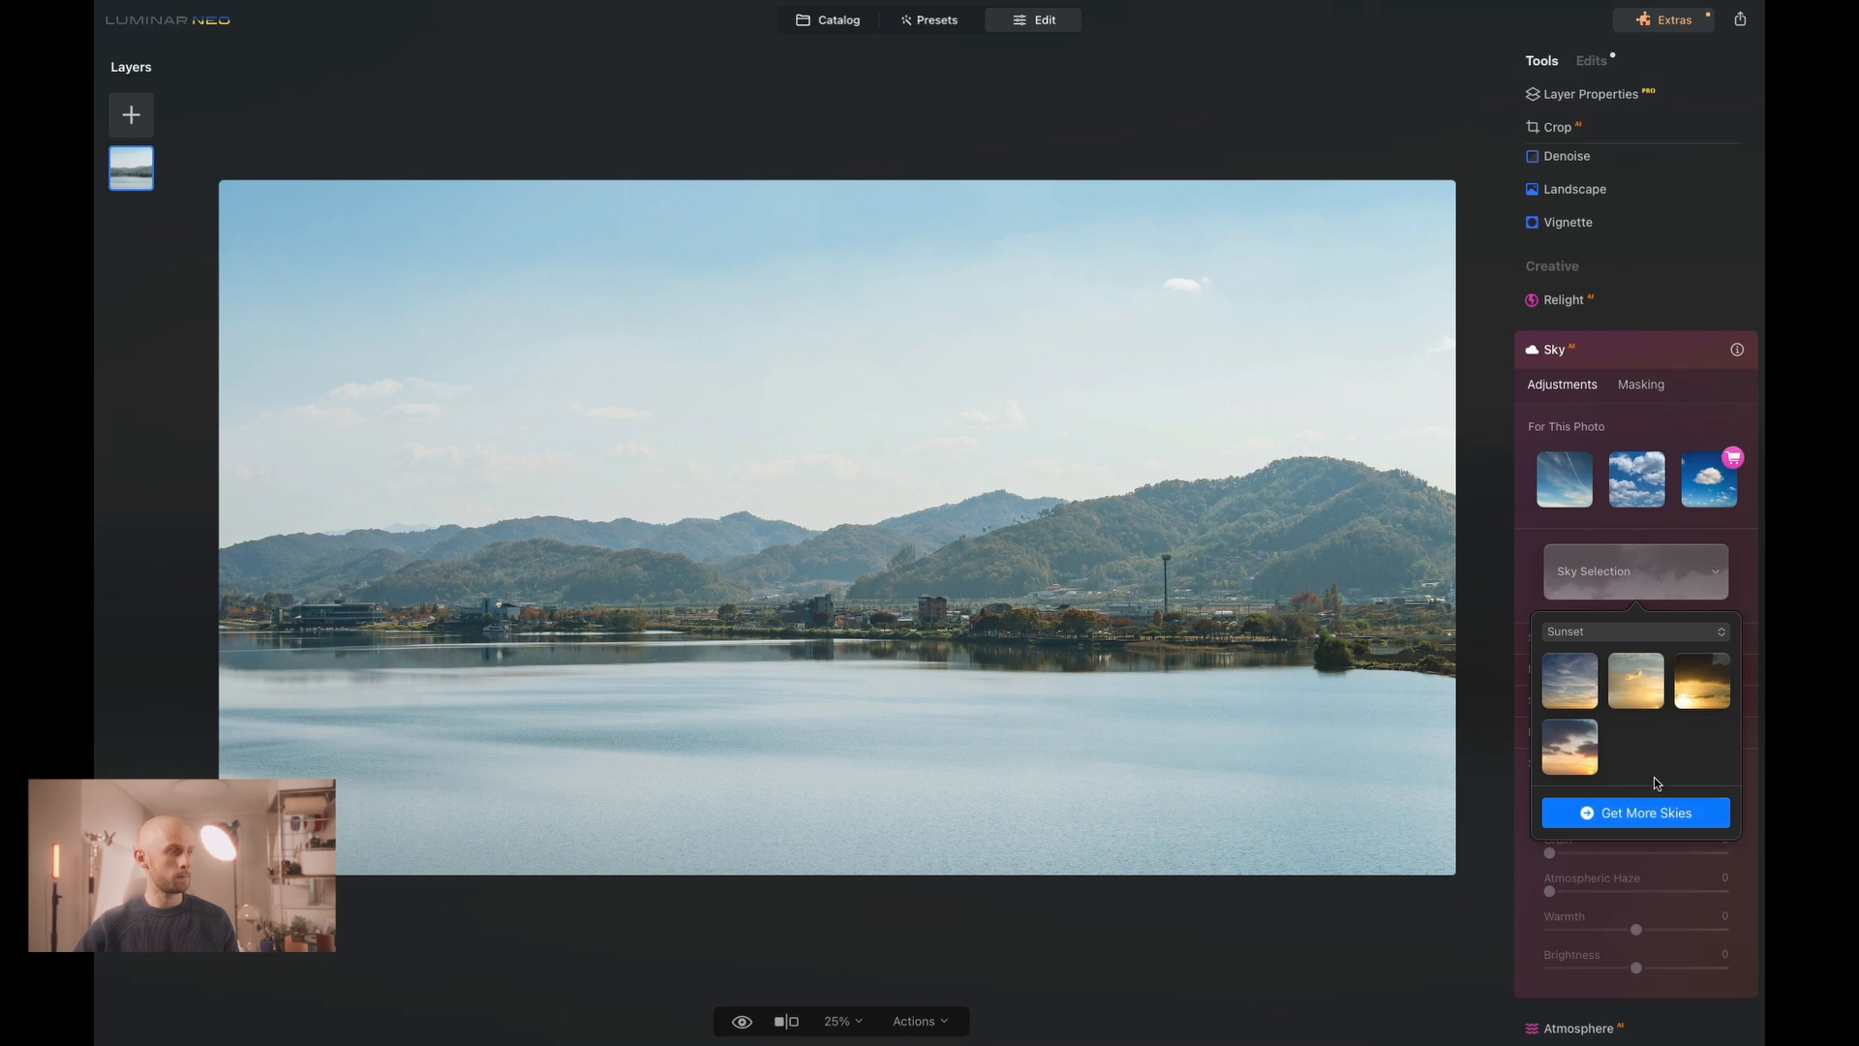
{"action": "left_click", "coordinate": [1559, 748]}
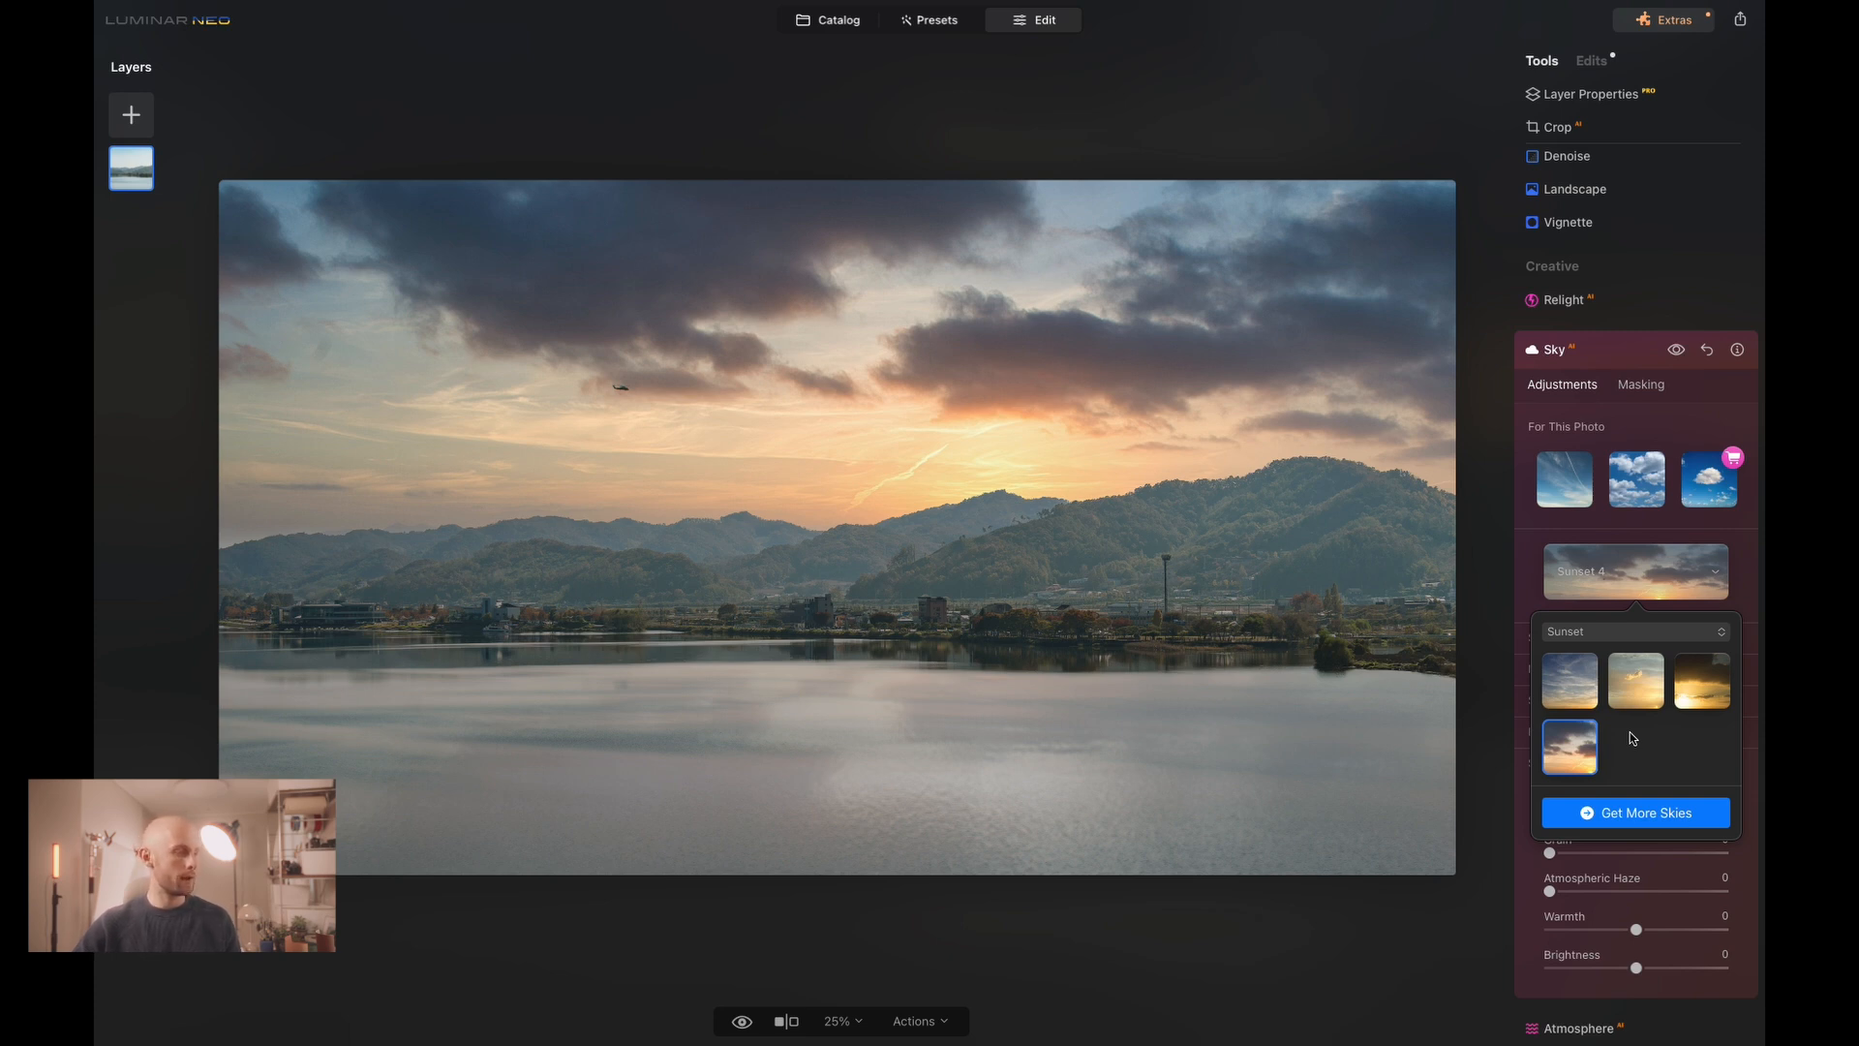
{"action": "left_click", "coordinate": [1741, 541]}
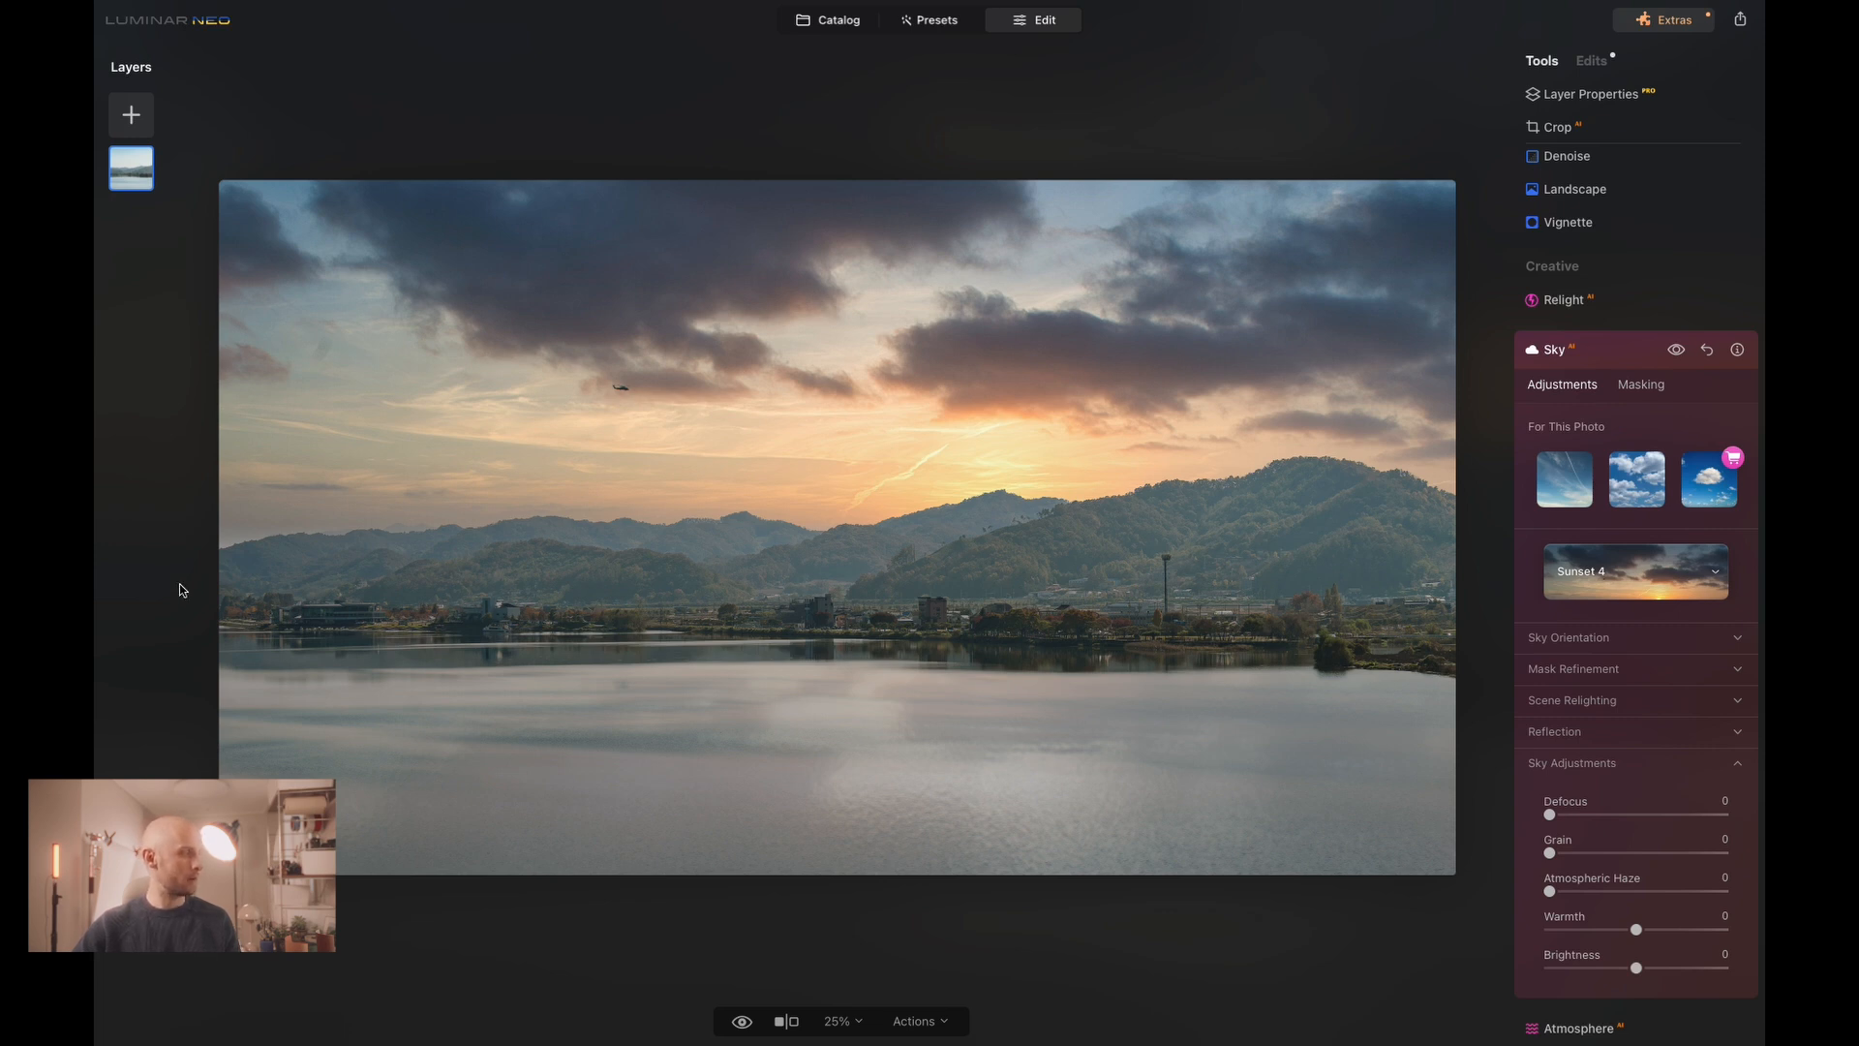
Lower the replacement sky's Horizon Position to -6 in the Sky Orientation settings.
{"action": "scroll", "coordinate": [207, 539], "scroll_direction": "up", "scroll_amount": 3}
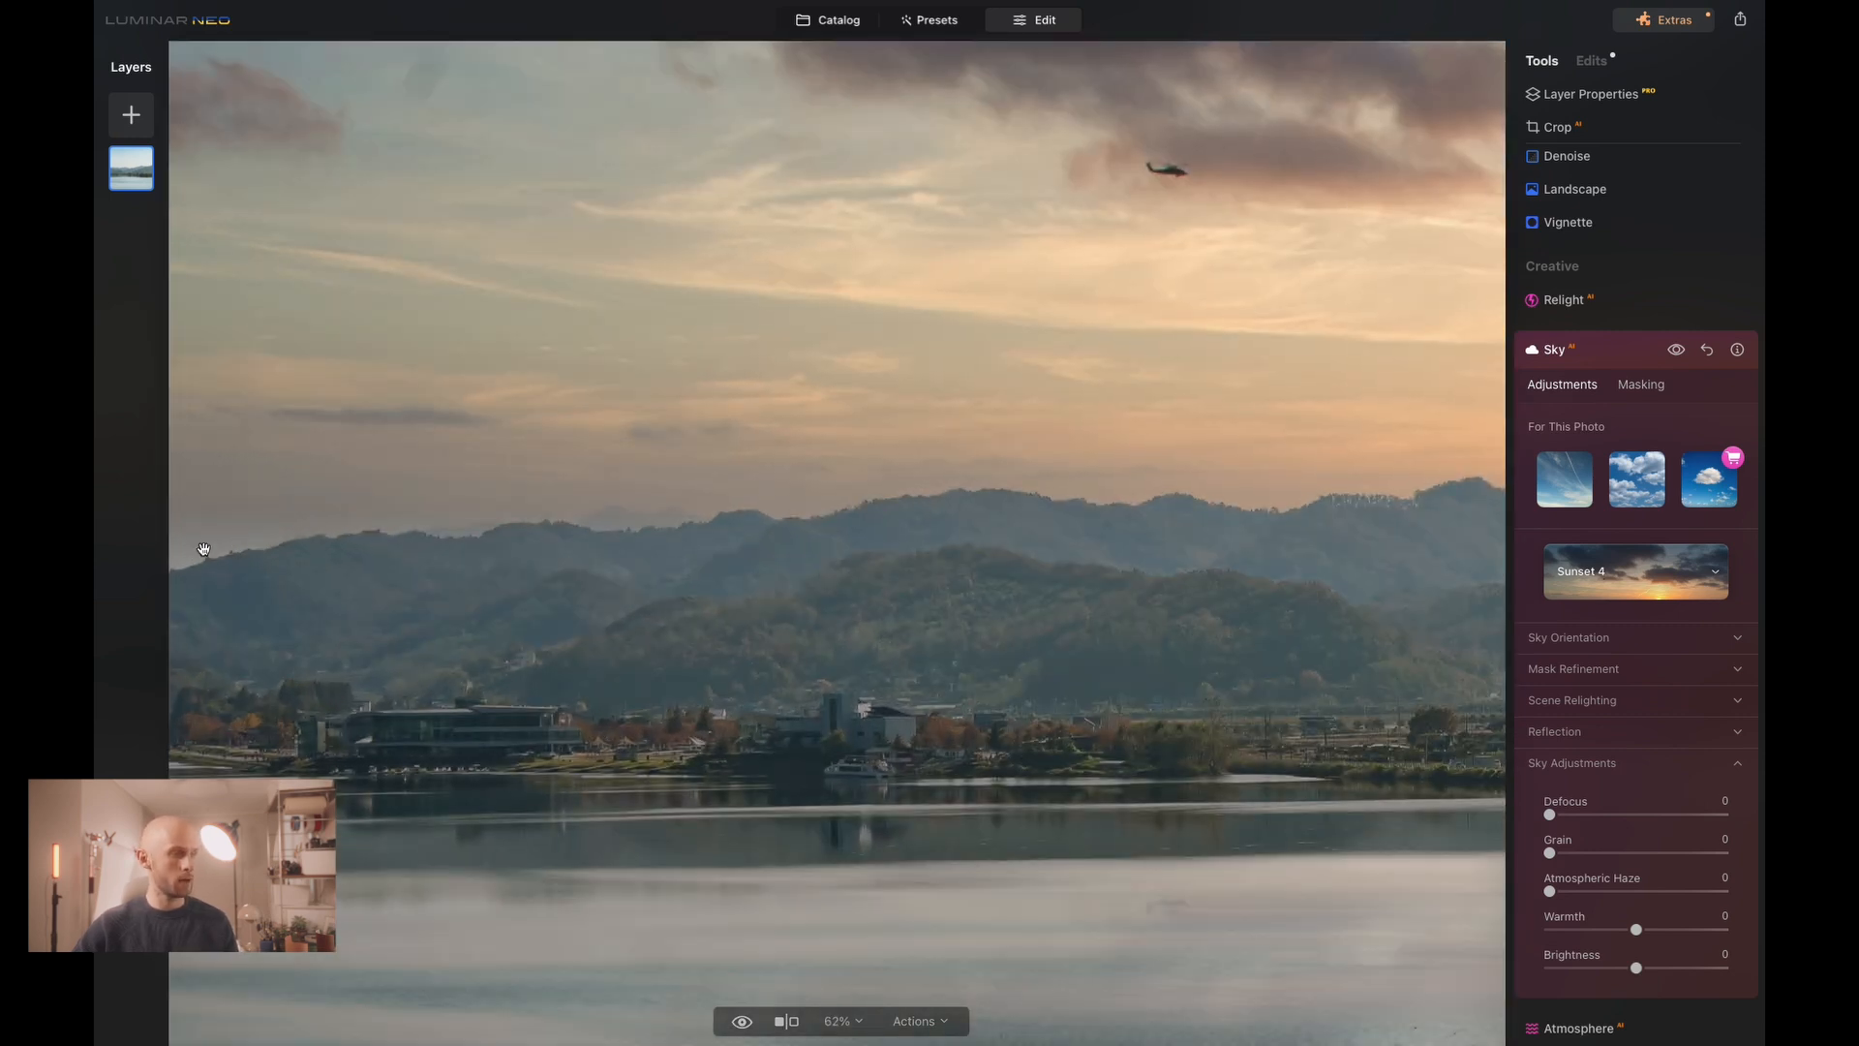
{"action": "scroll", "coordinate": [224, 568], "scroll_direction": "down", "scroll_amount": 3}
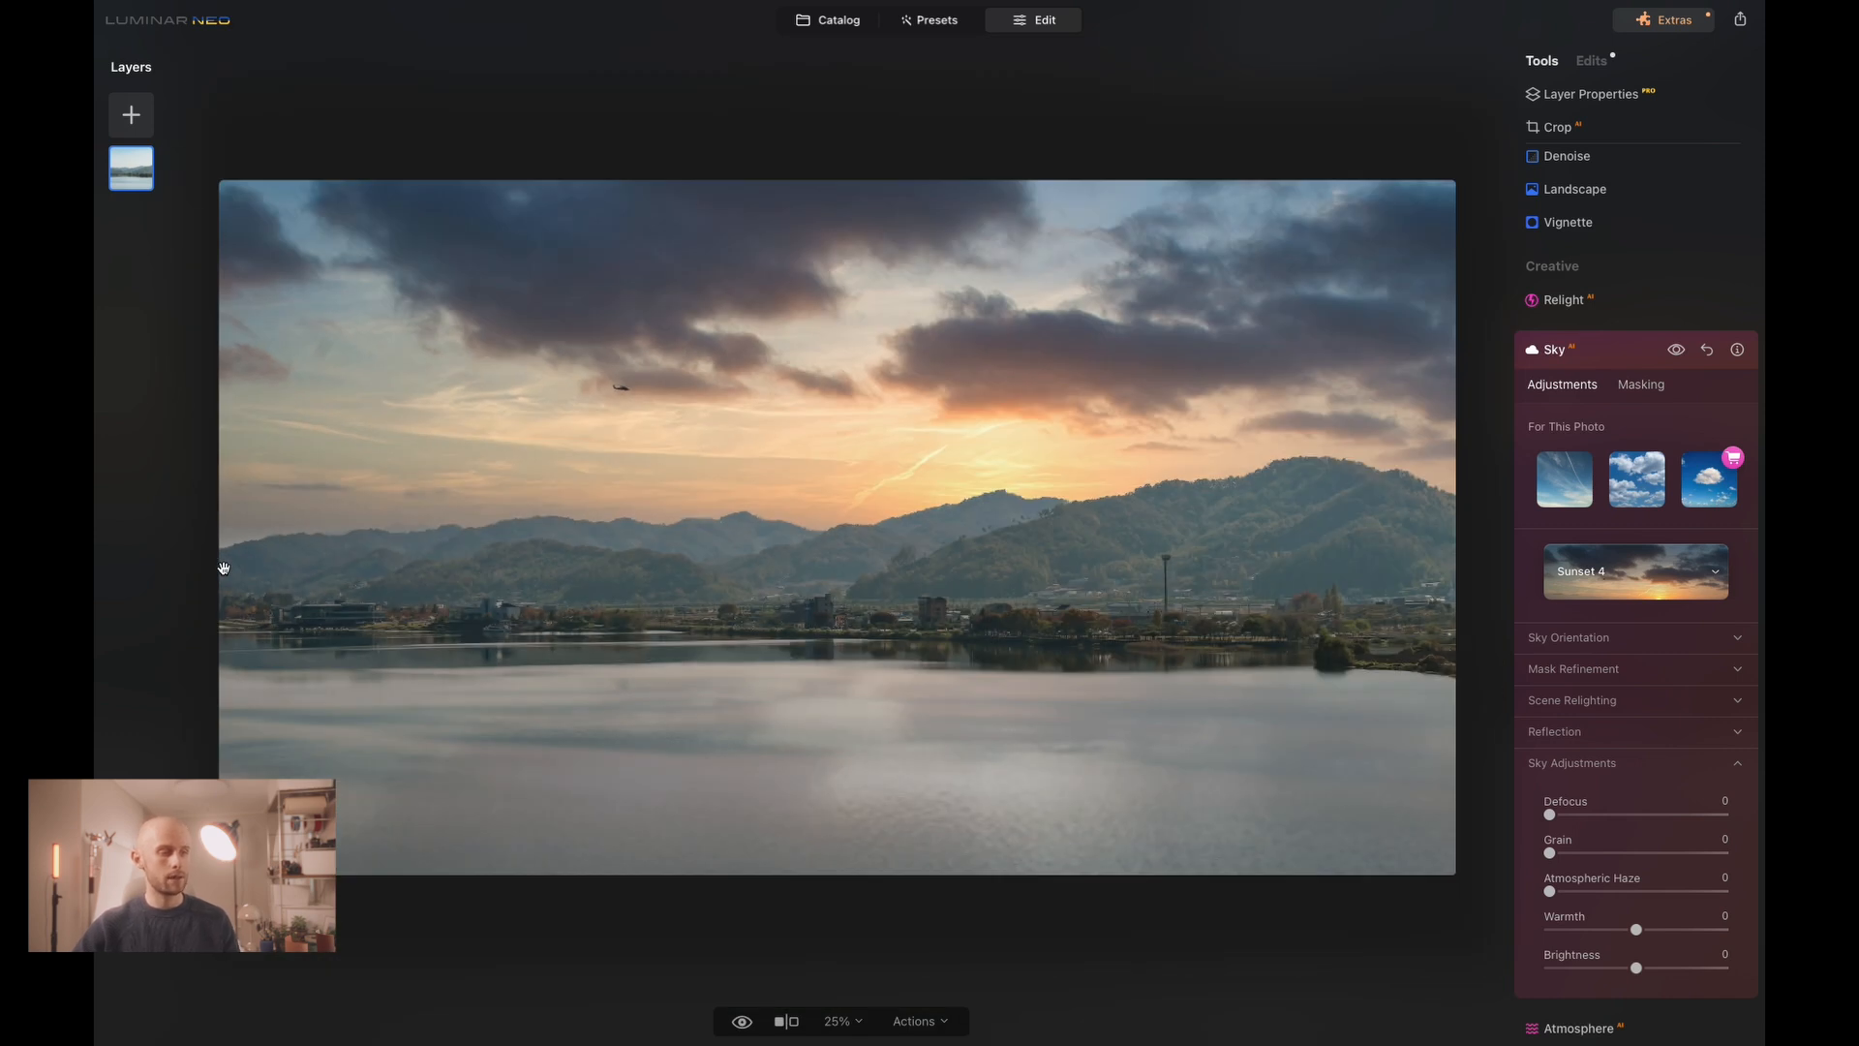
{"action": "left_click", "coordinate": [1594, 764]}
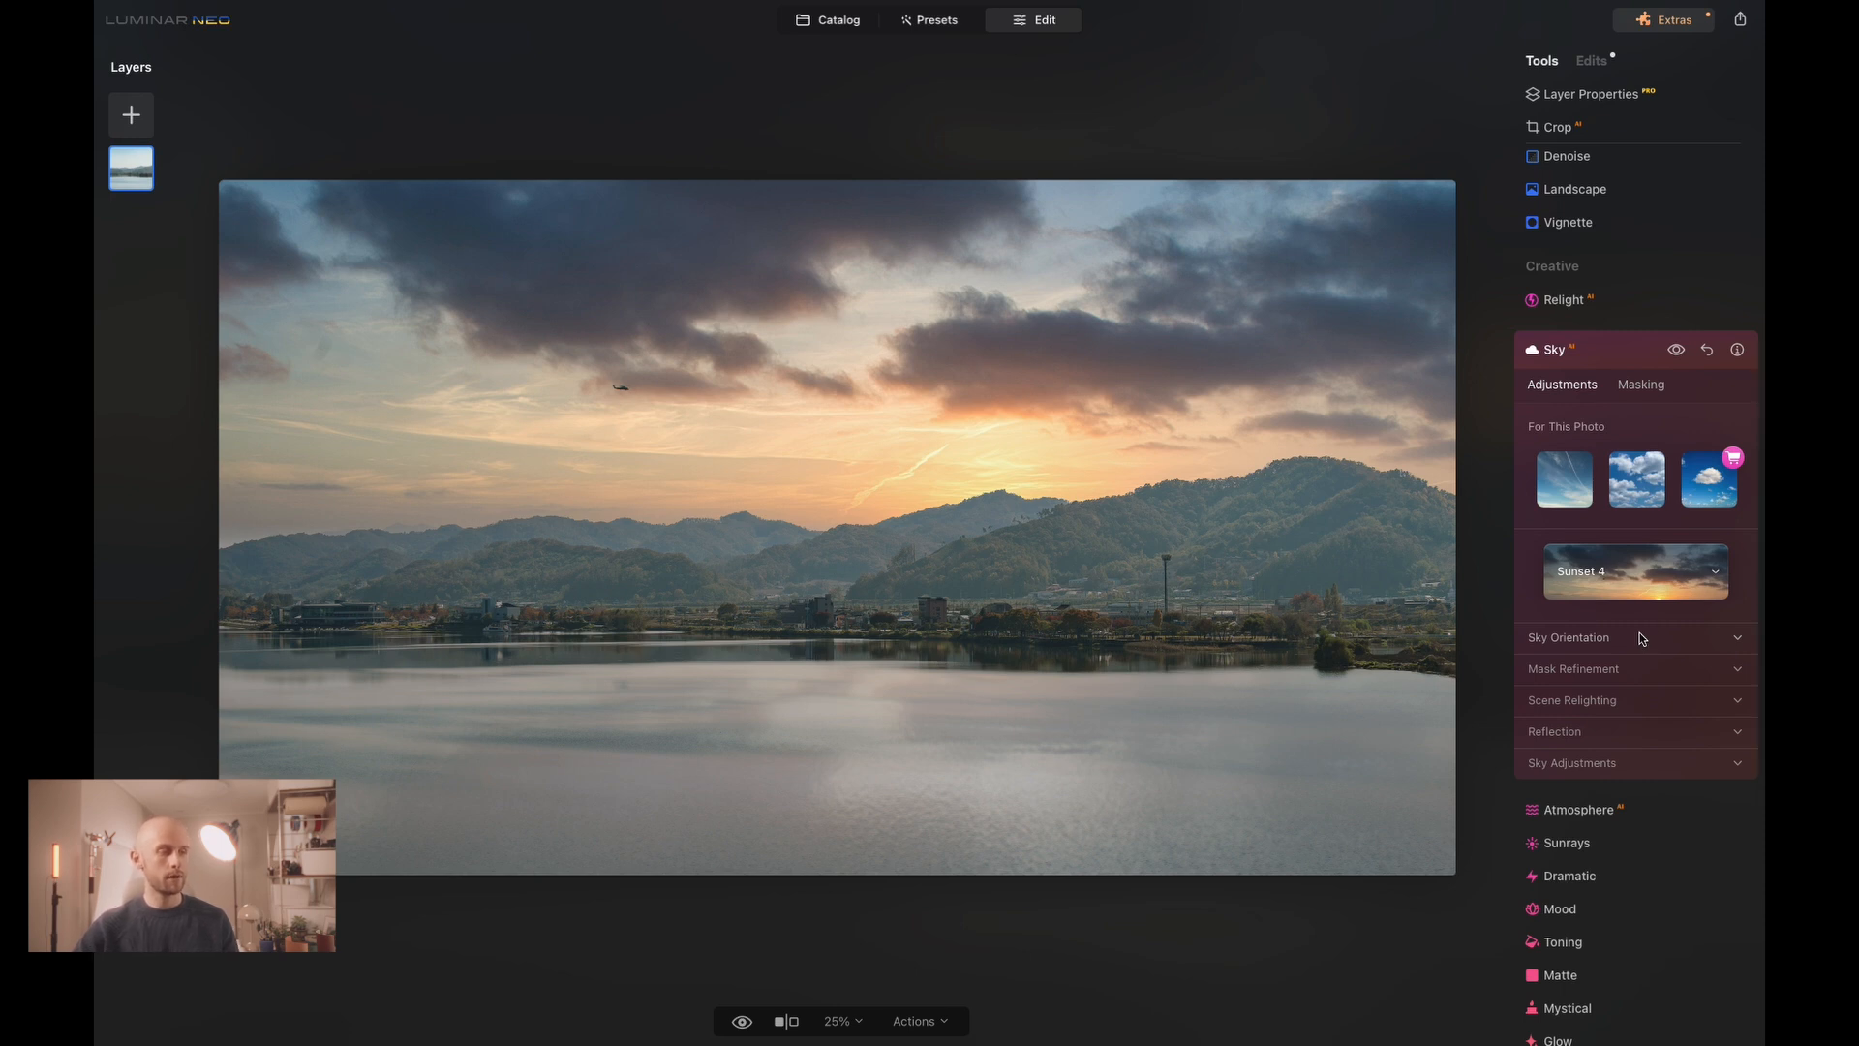
{"action": "left_click", "coordinate": [1692, 640]}
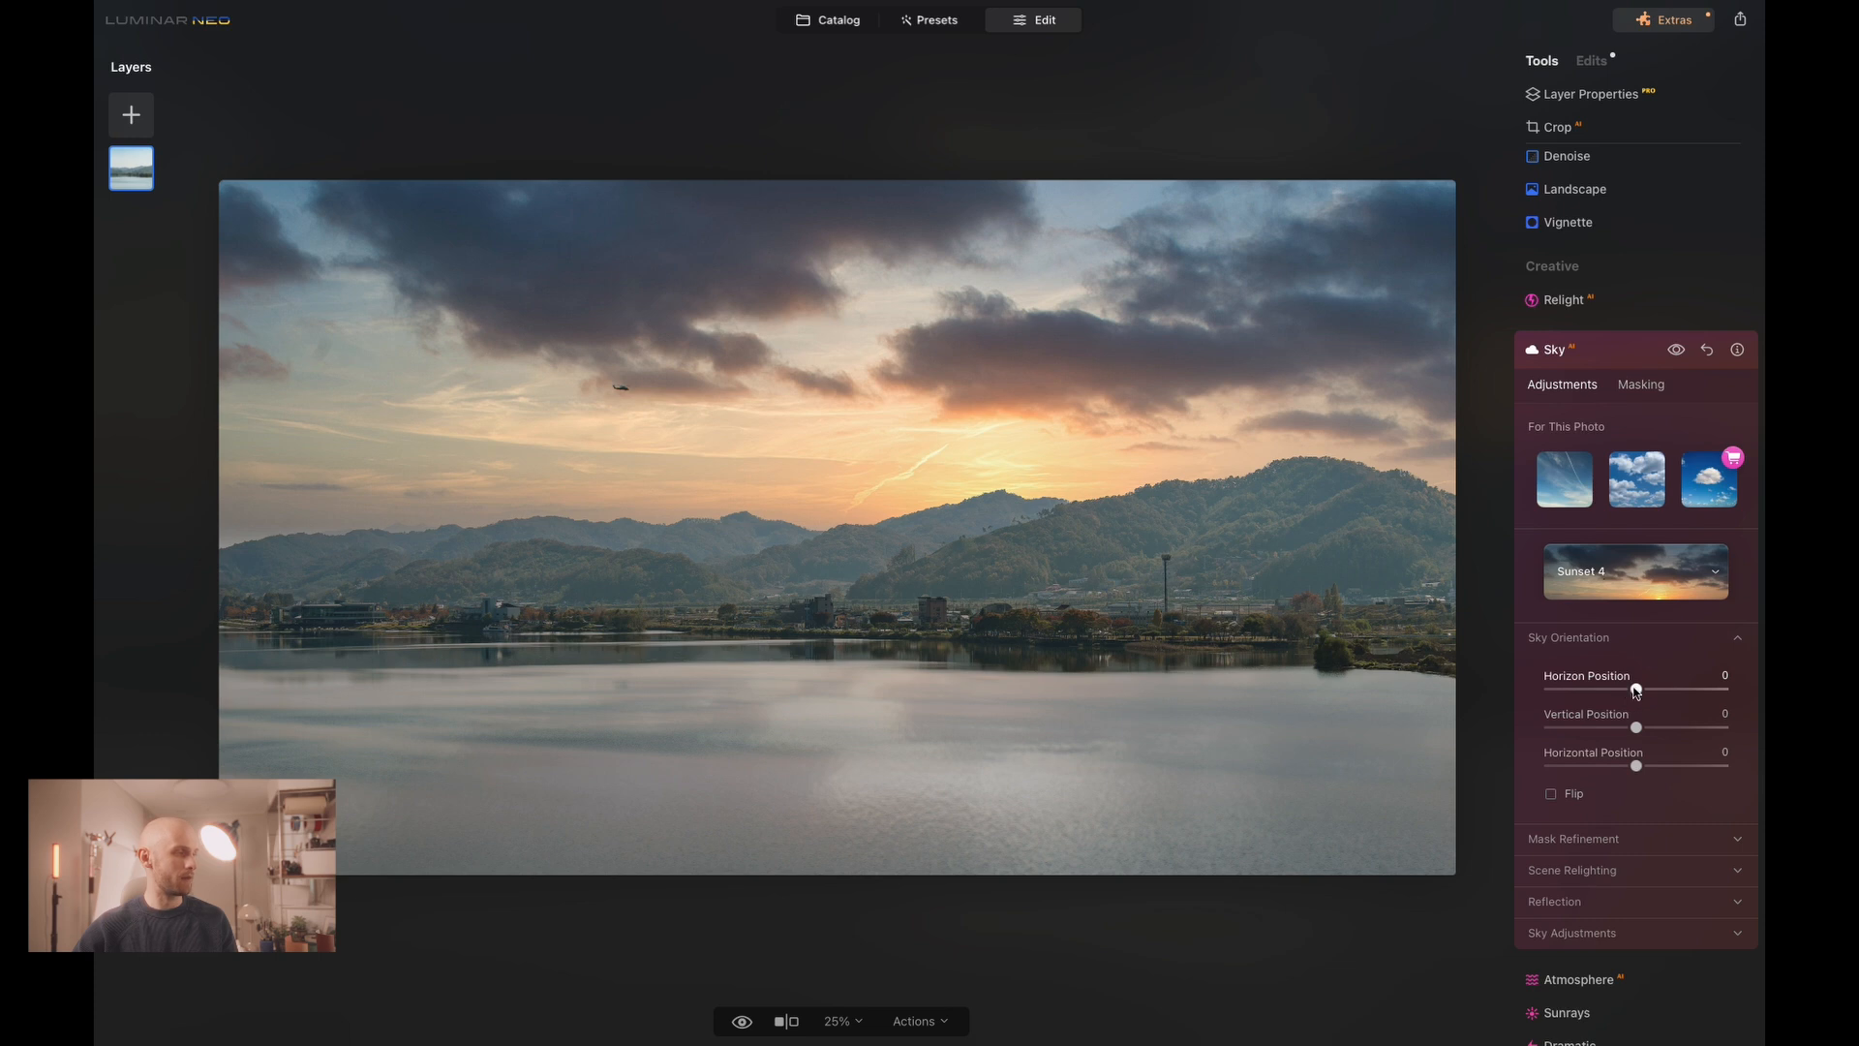
{"action": "mouse_move", "coordinate": [1638, 690]}
{"action": "left_mouse_down"}
{"action": "mouse_move", "coordinate": [1670, 696]}
{"action": "mouse_move", "coordinate": [1654, 694]}
{"action": "left_mouse_up"}
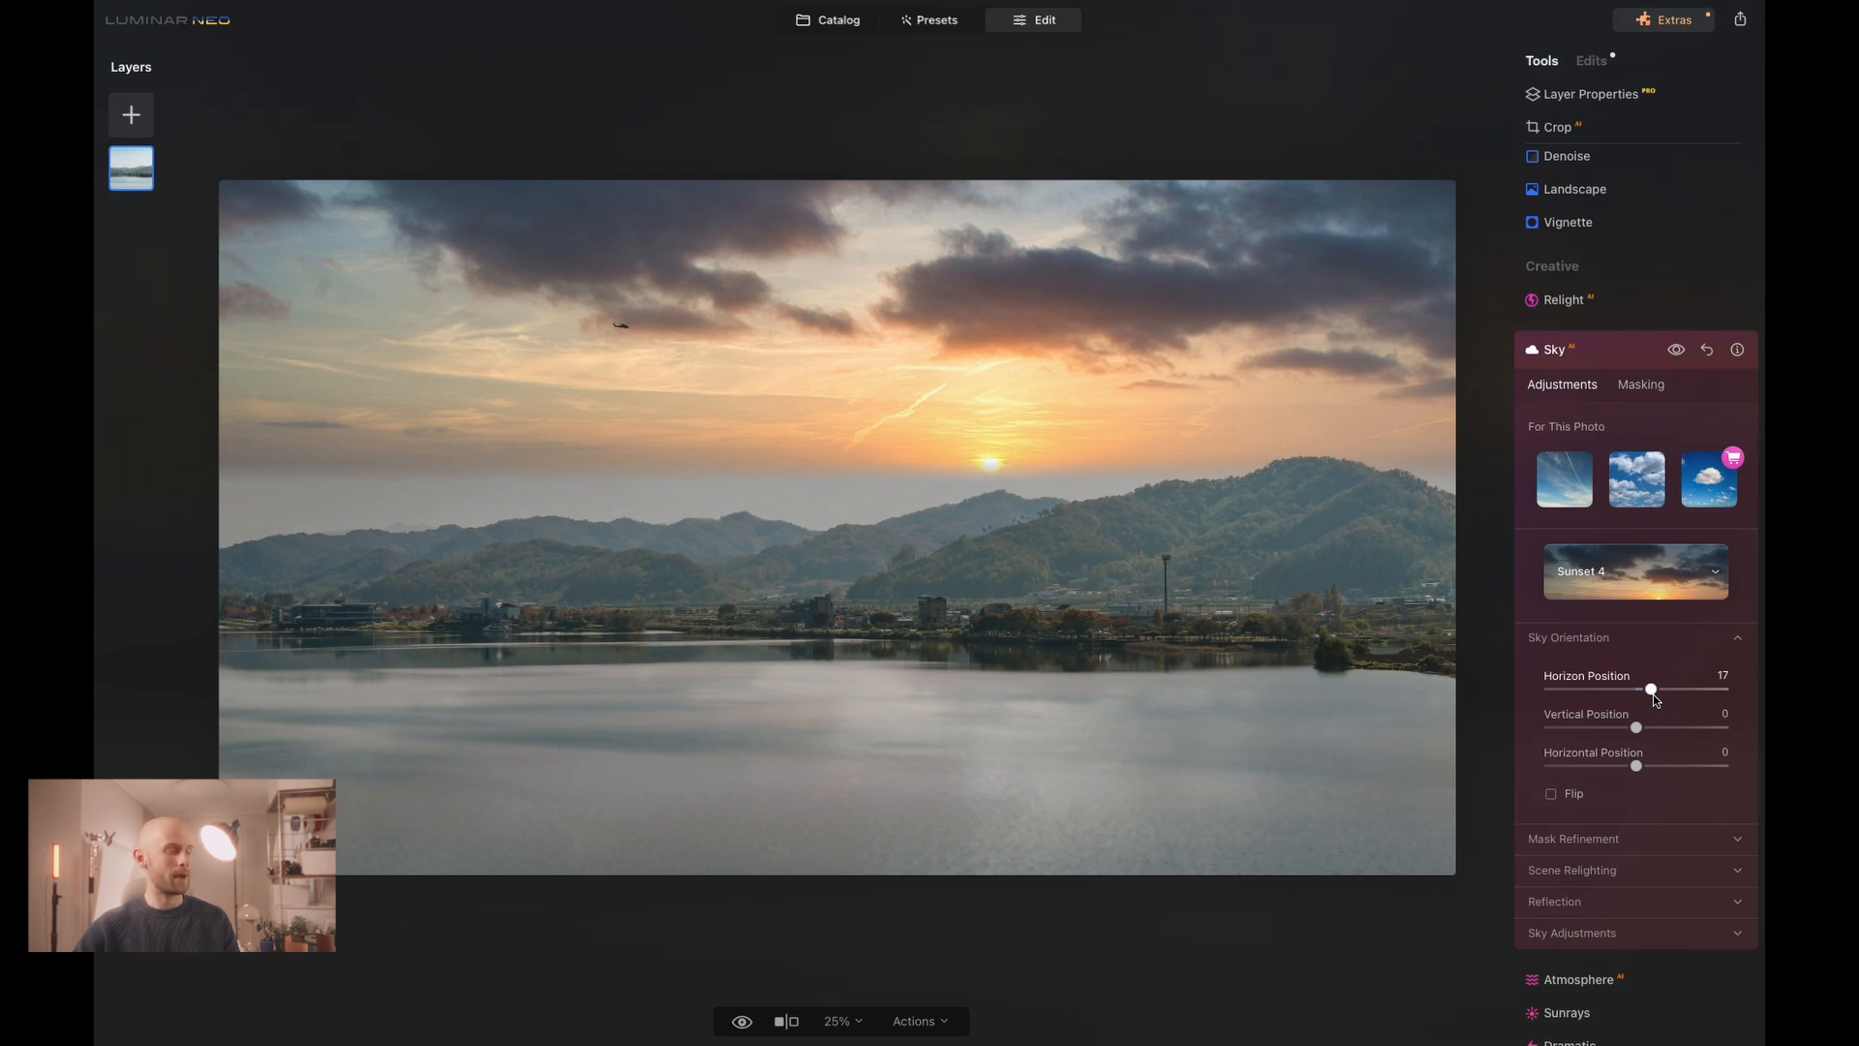
{"action": "left_click_drag", "start_coordinate": [1653, 694], "coordinate": [1666, 693]}
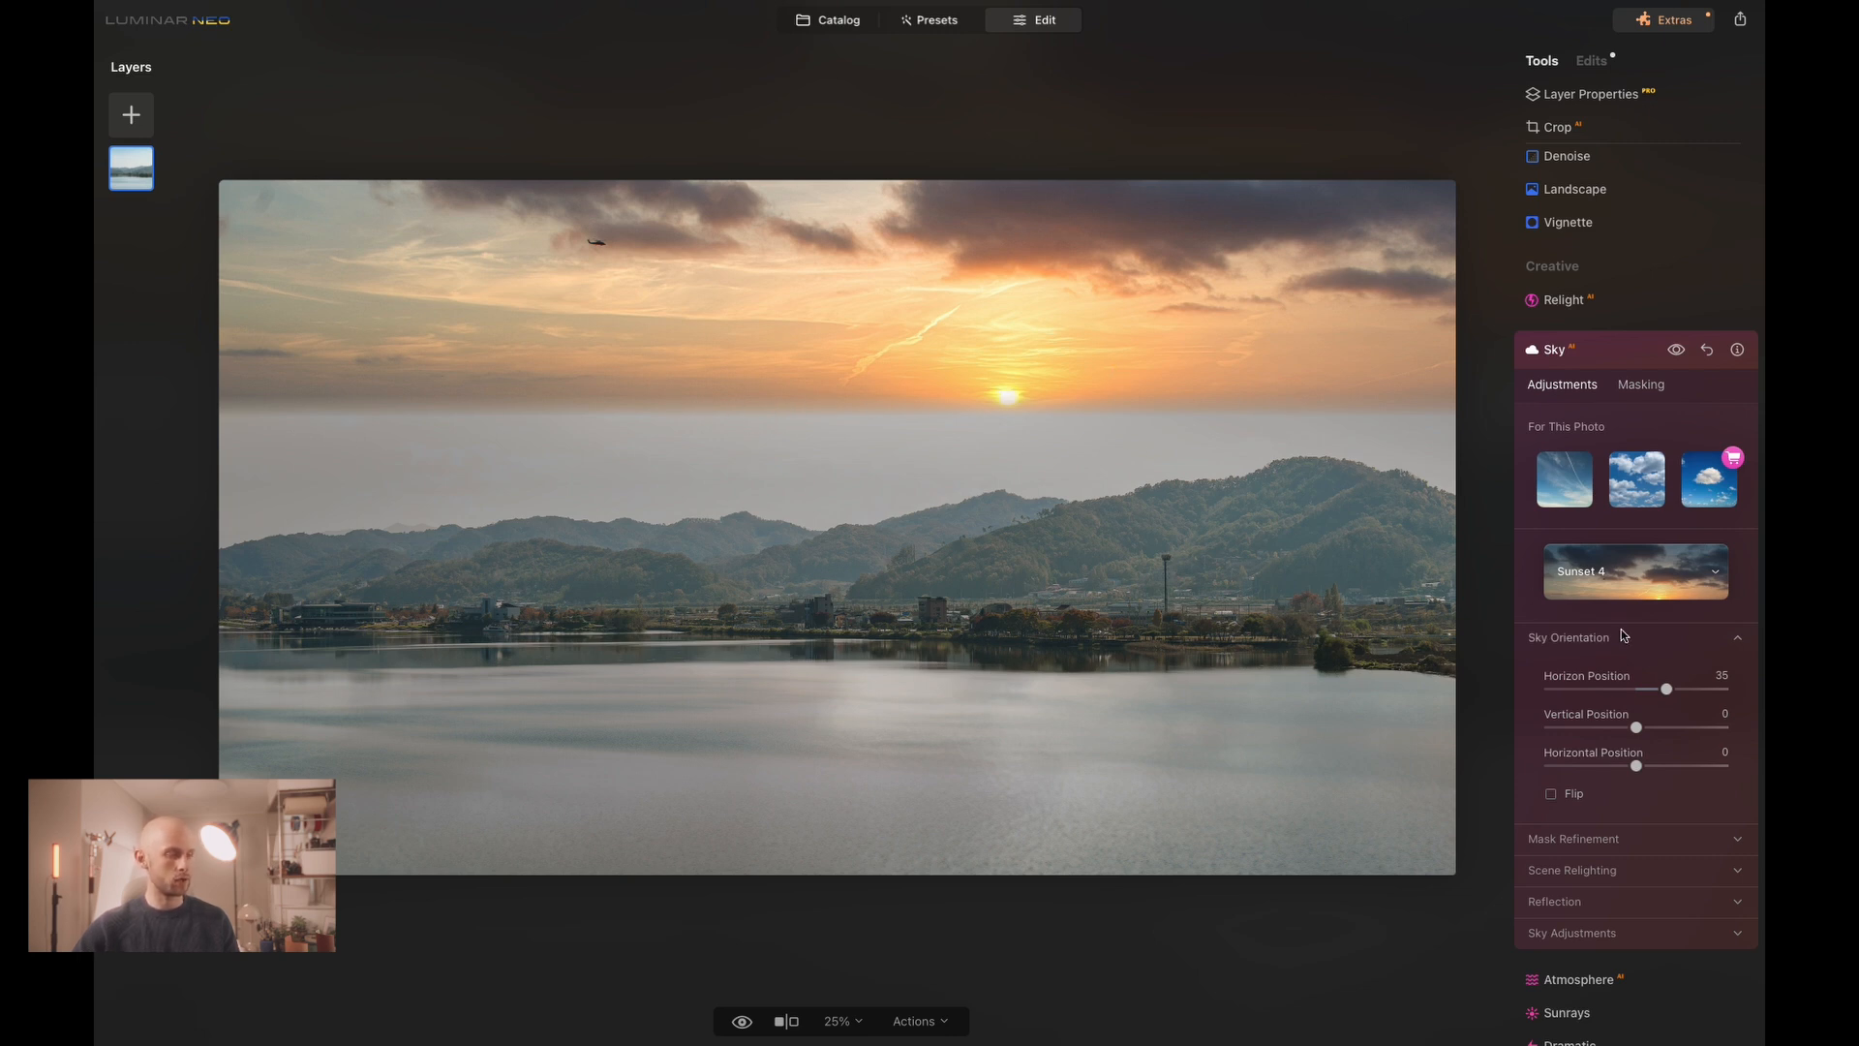
{"action": "left_click_drag", "start_coordinate": [1667, 688], "coordinate": [1635, 692]}
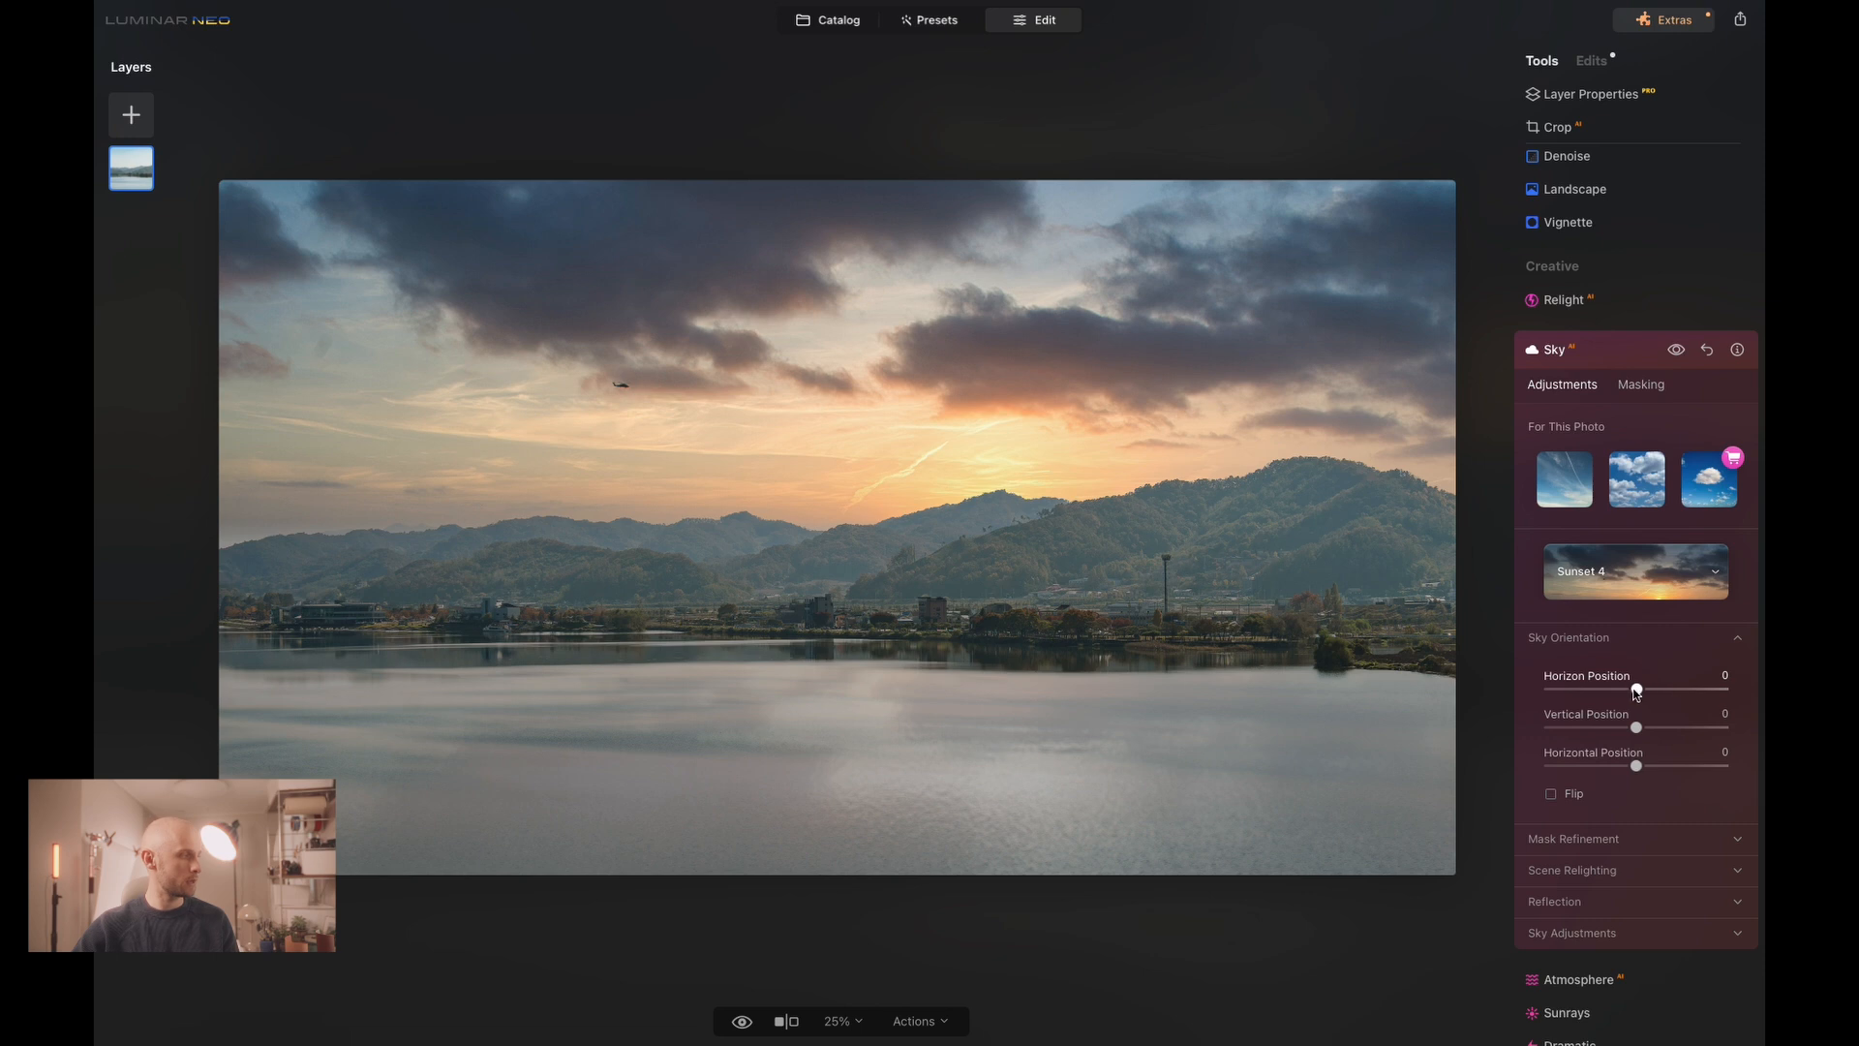
{"action": "left_click_drag", "start_coordinate": [1636, 691], "coordinate": [1630, 694]}
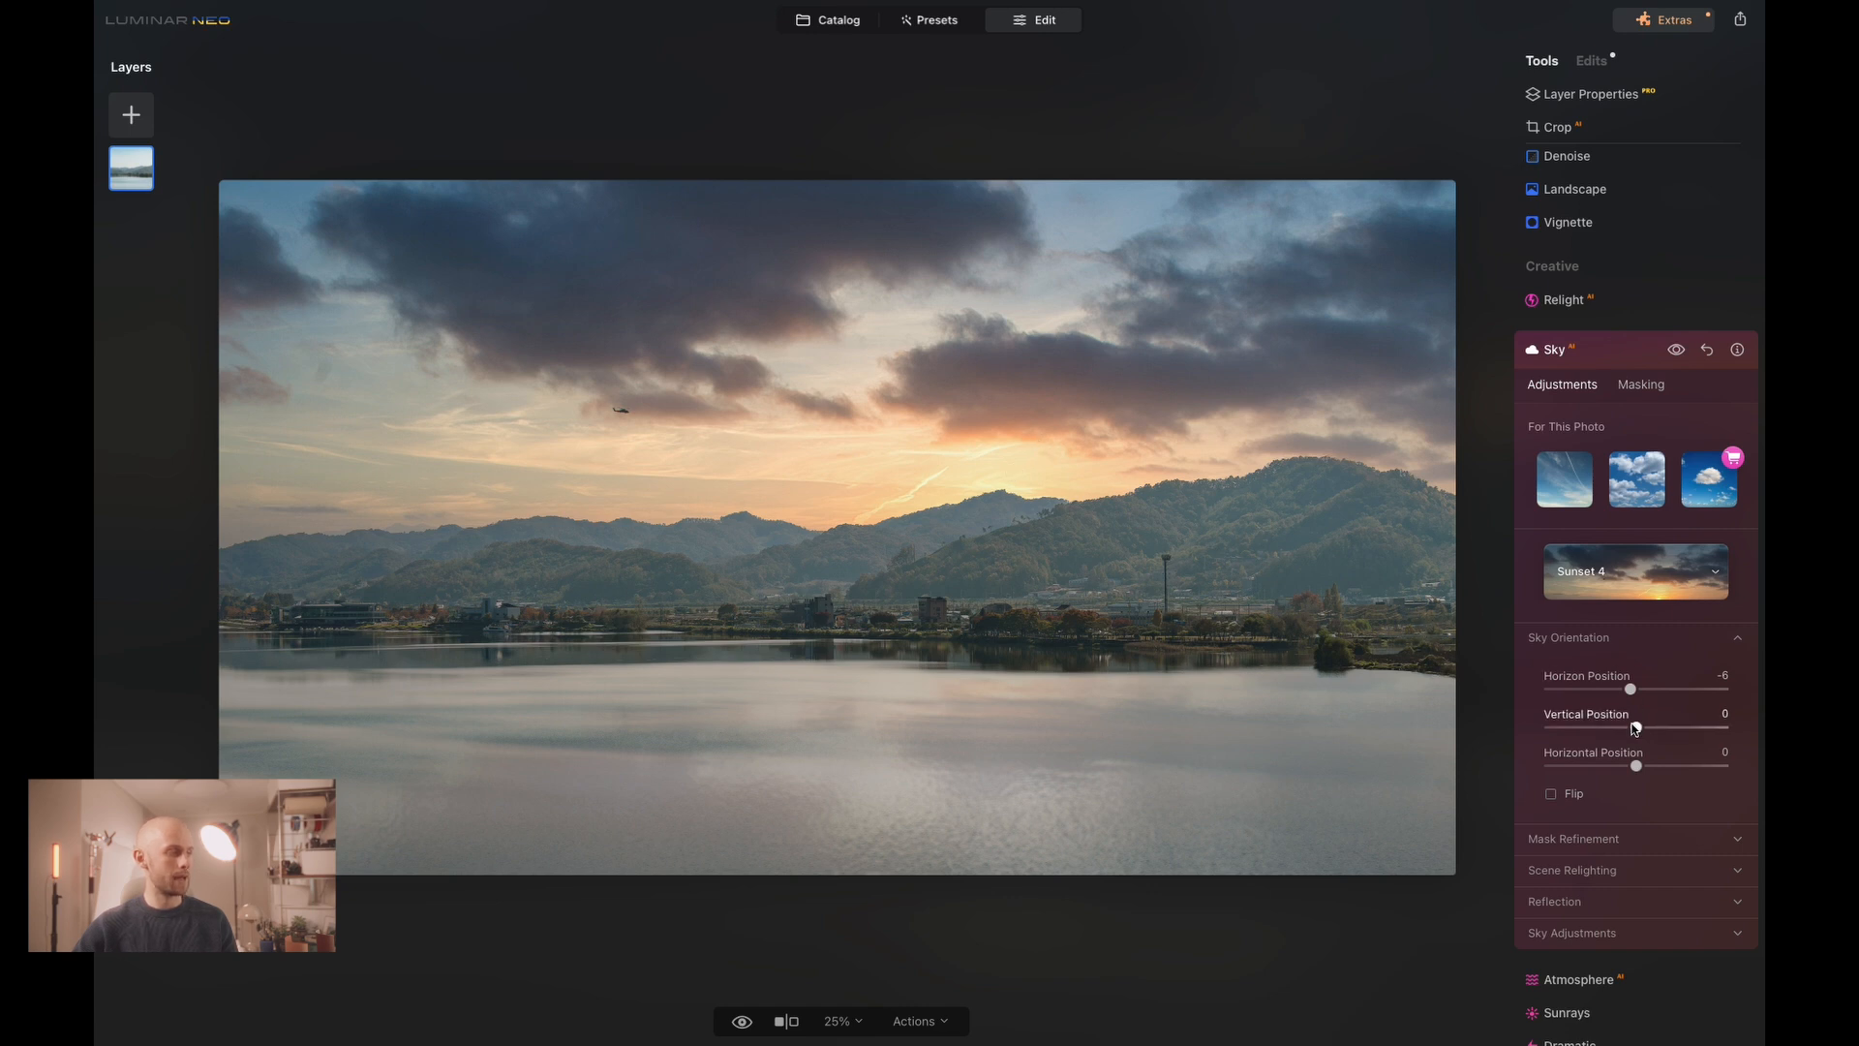
Set the sky's Vertical Position to 2 and Horizontal Position to -22, leaving Flip off.
{"action": "mouse_move", "coordinate": [1635, 728]}
{"action": "left_mouse_down"}
{"action": "mouse_move", "coordinate": [1667, 727]}
{"action": "mouse_move", "coordinate": [1640, 726]}
{"action": "left_mouse_up"}
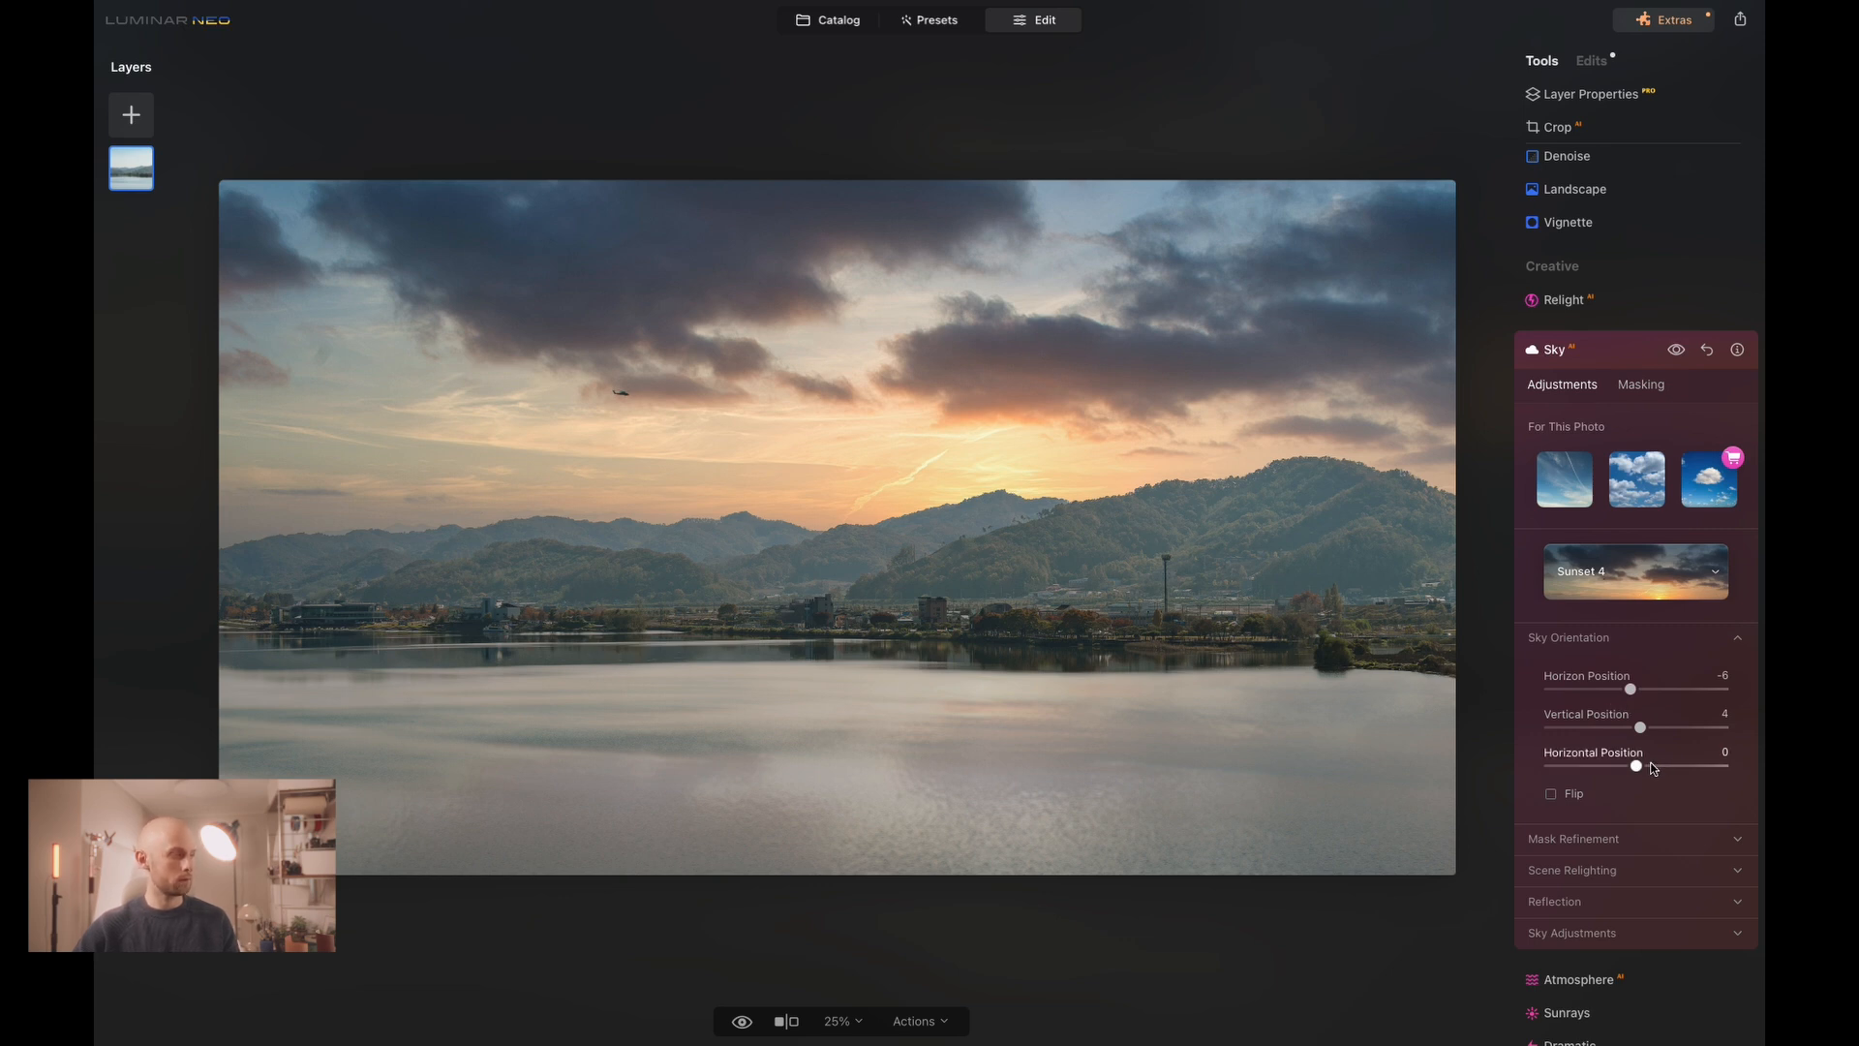
{"action": "left_click_drag", "start_coordinate": [1636, 771], "coordinate": [1618, 774]}
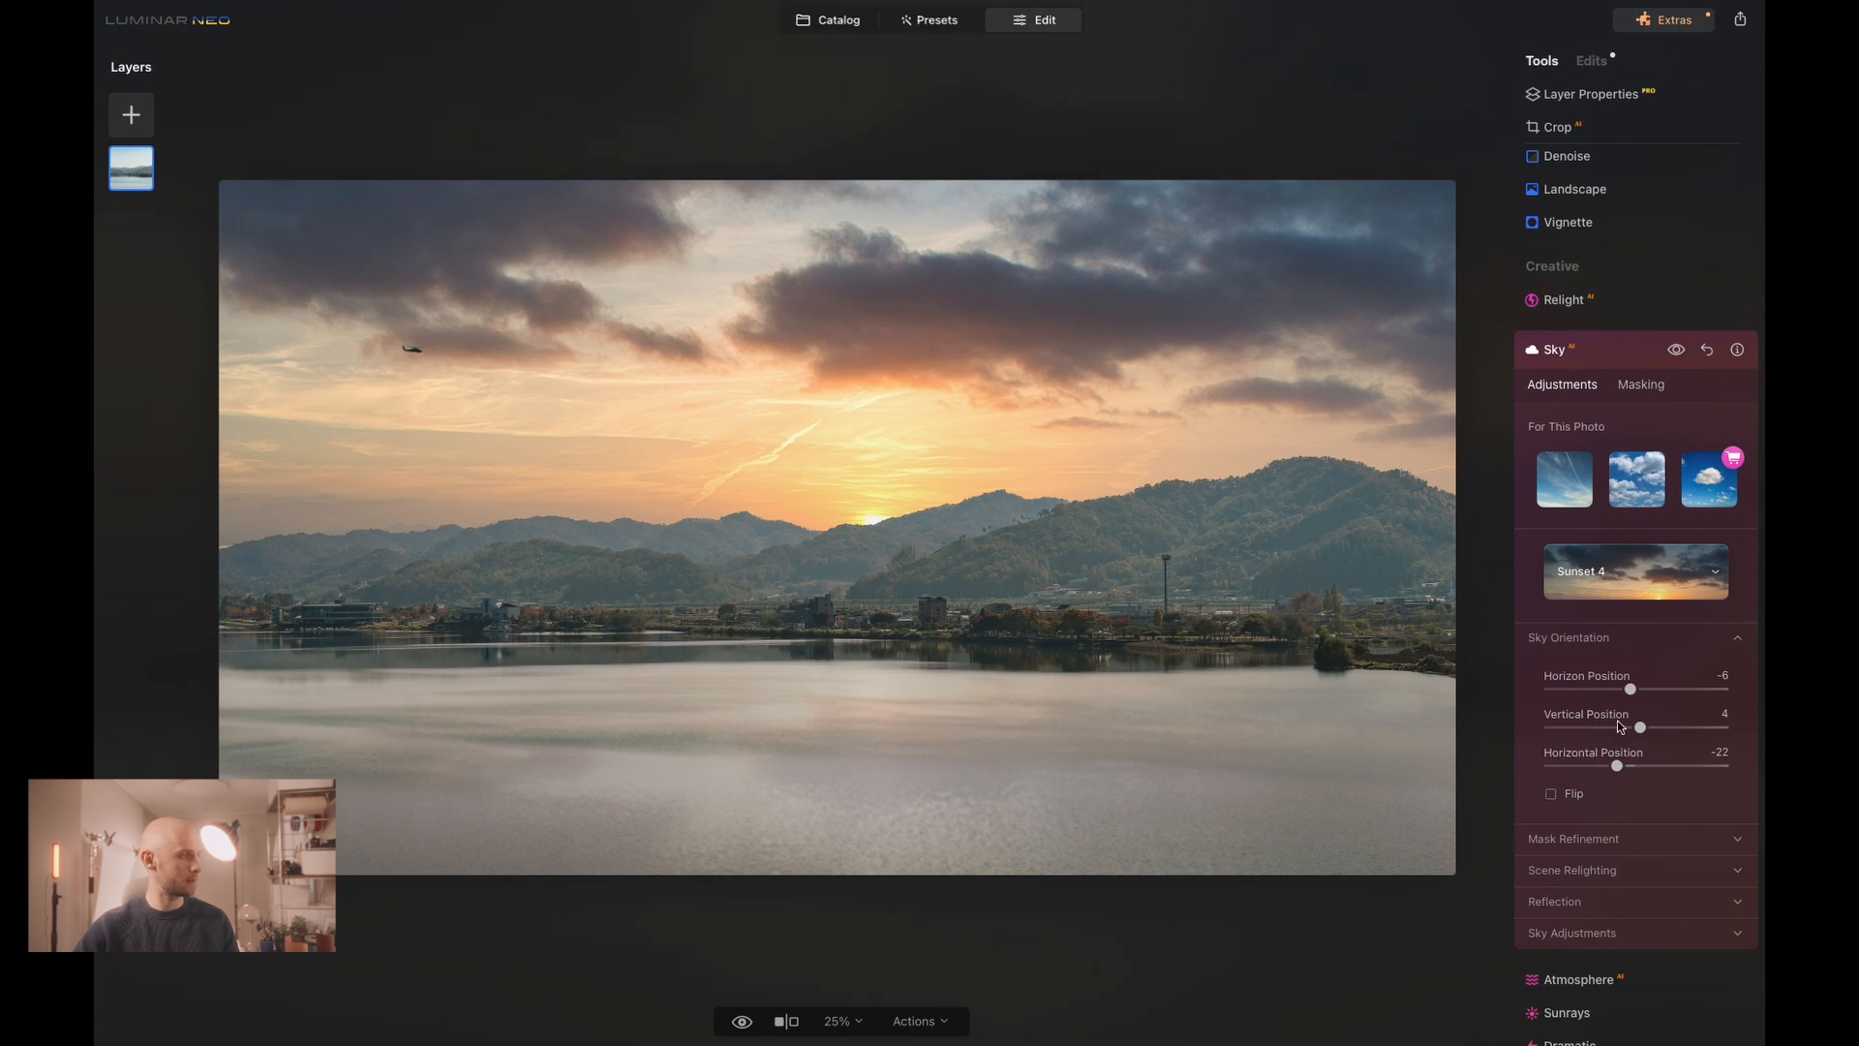
{"action": "left_click_drag", "start_coordinate": [1641, 728], "coordinate": [1638, 729]}
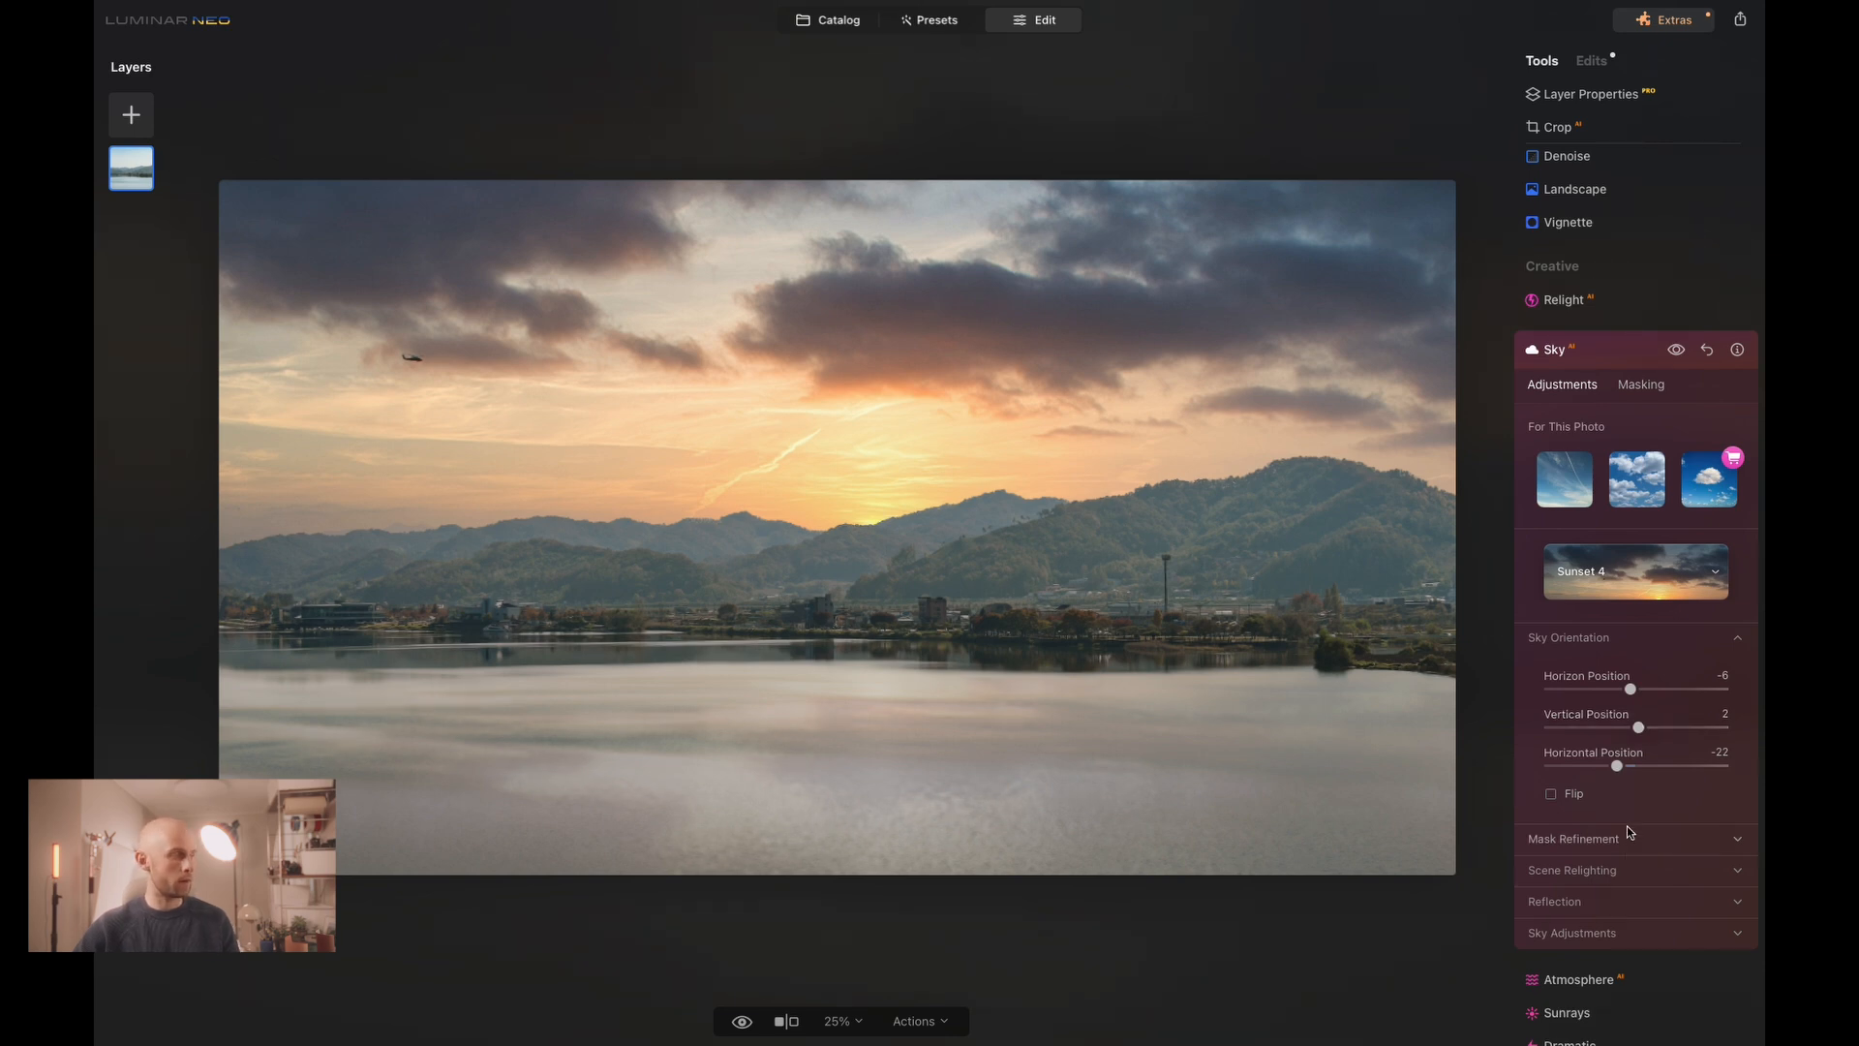
{"action": "left_click", "coordinate": [1579, 793]}
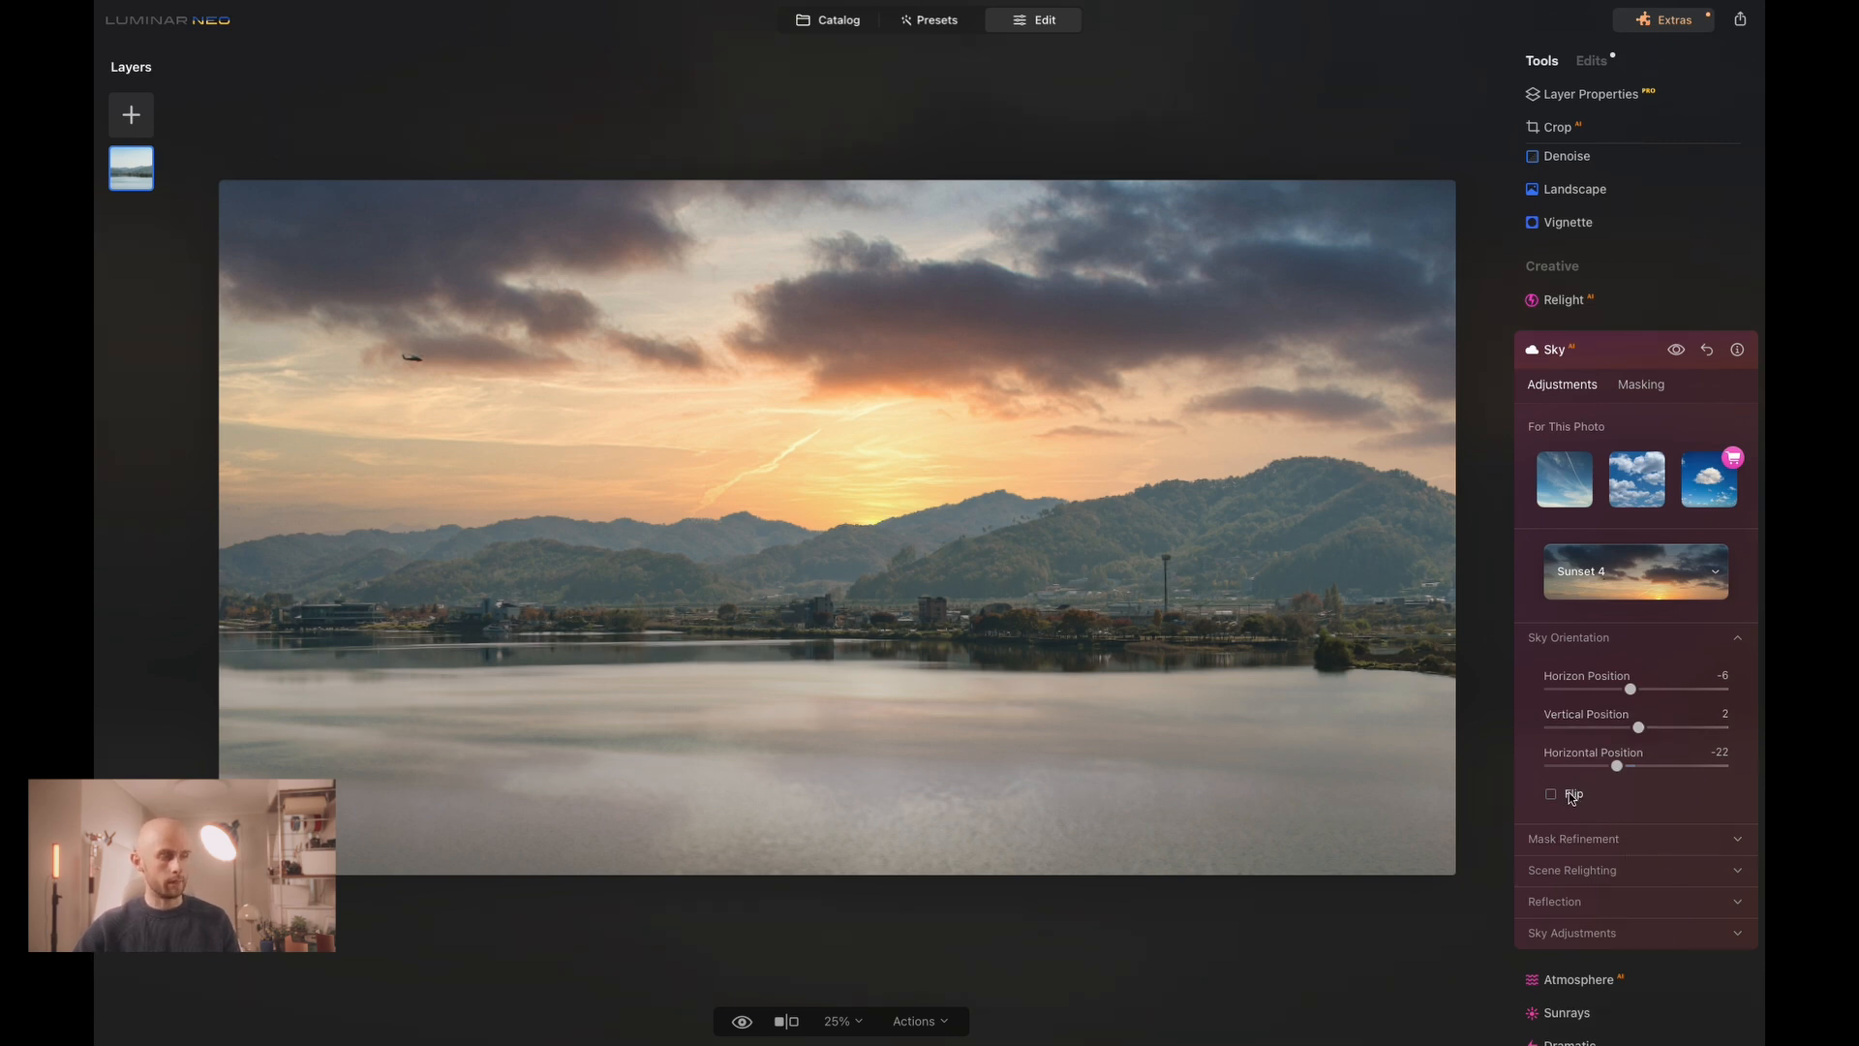
{"action": "left_click", "coordinate": [1579, 793]}
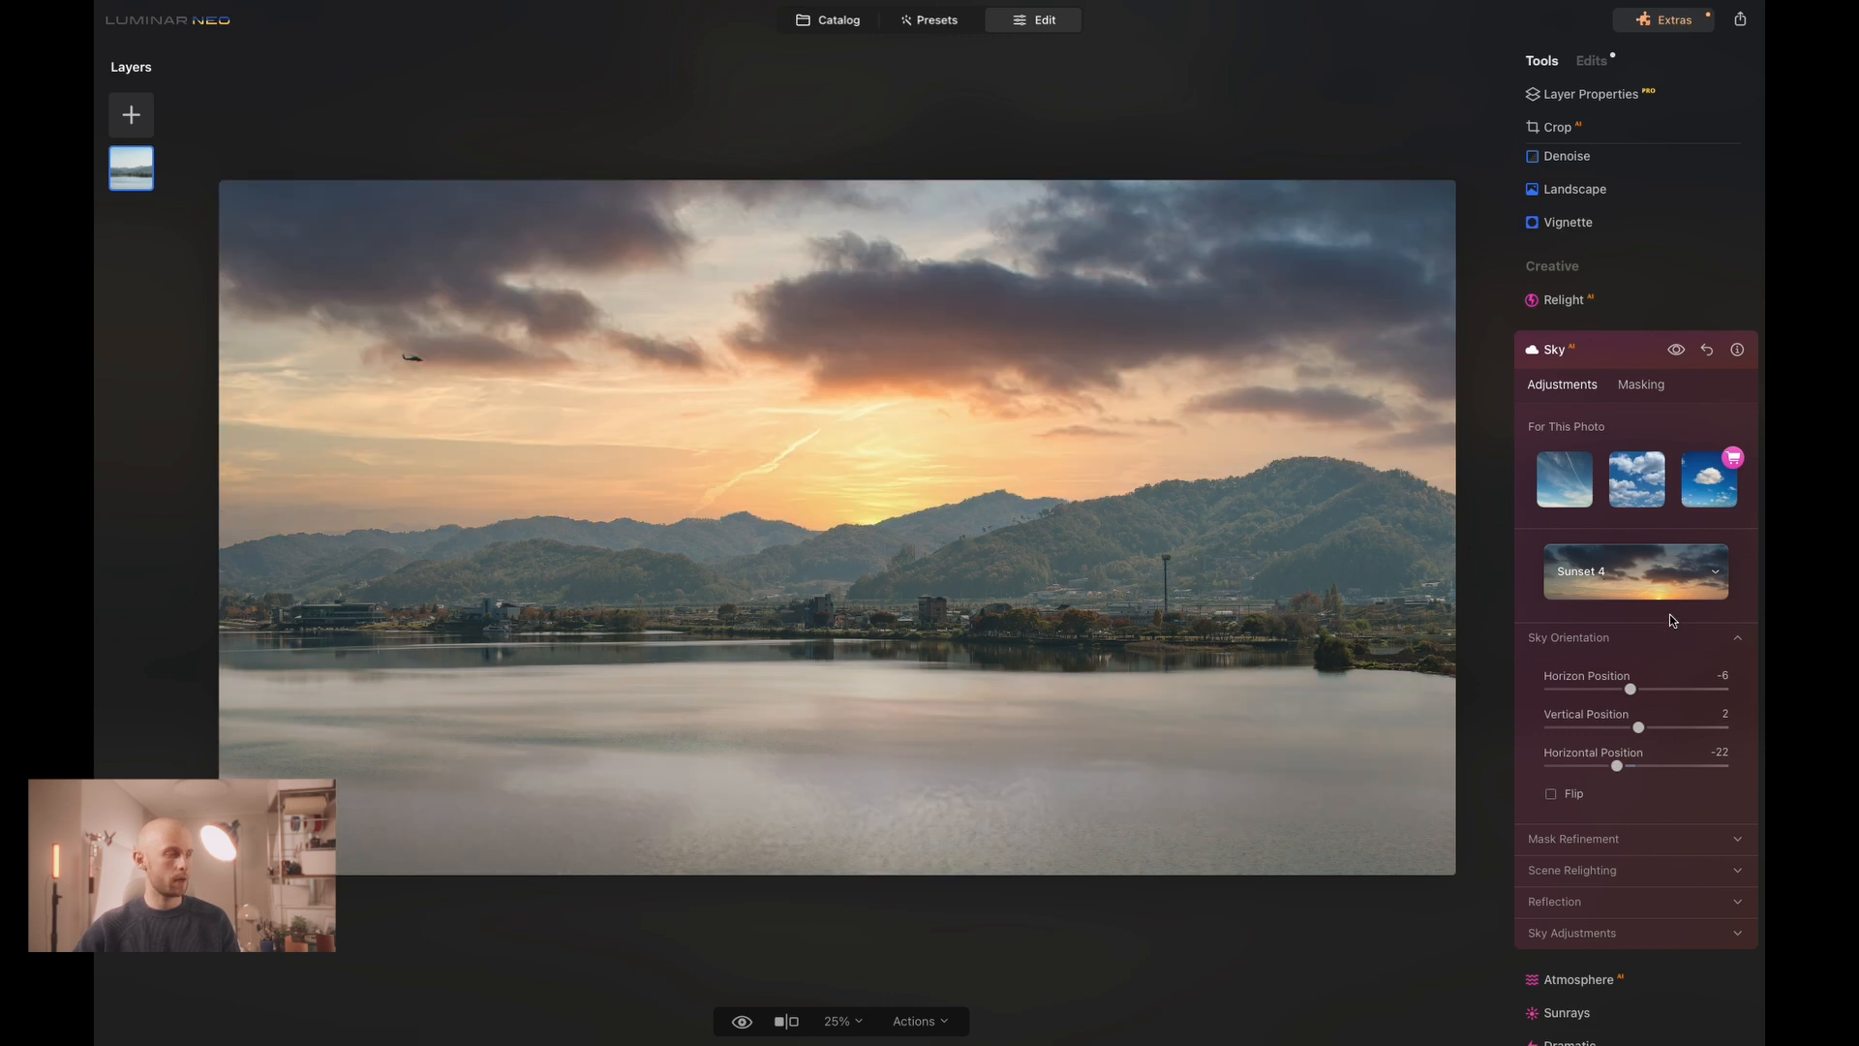
Examine the sky mask's edge along the mountain treeline up close, with the Mask Refinement settings shown.
{"action": "left_click", "coordinate": [1714, 637]}
{"action": "left_click", "coordinate": [1685, 672]}
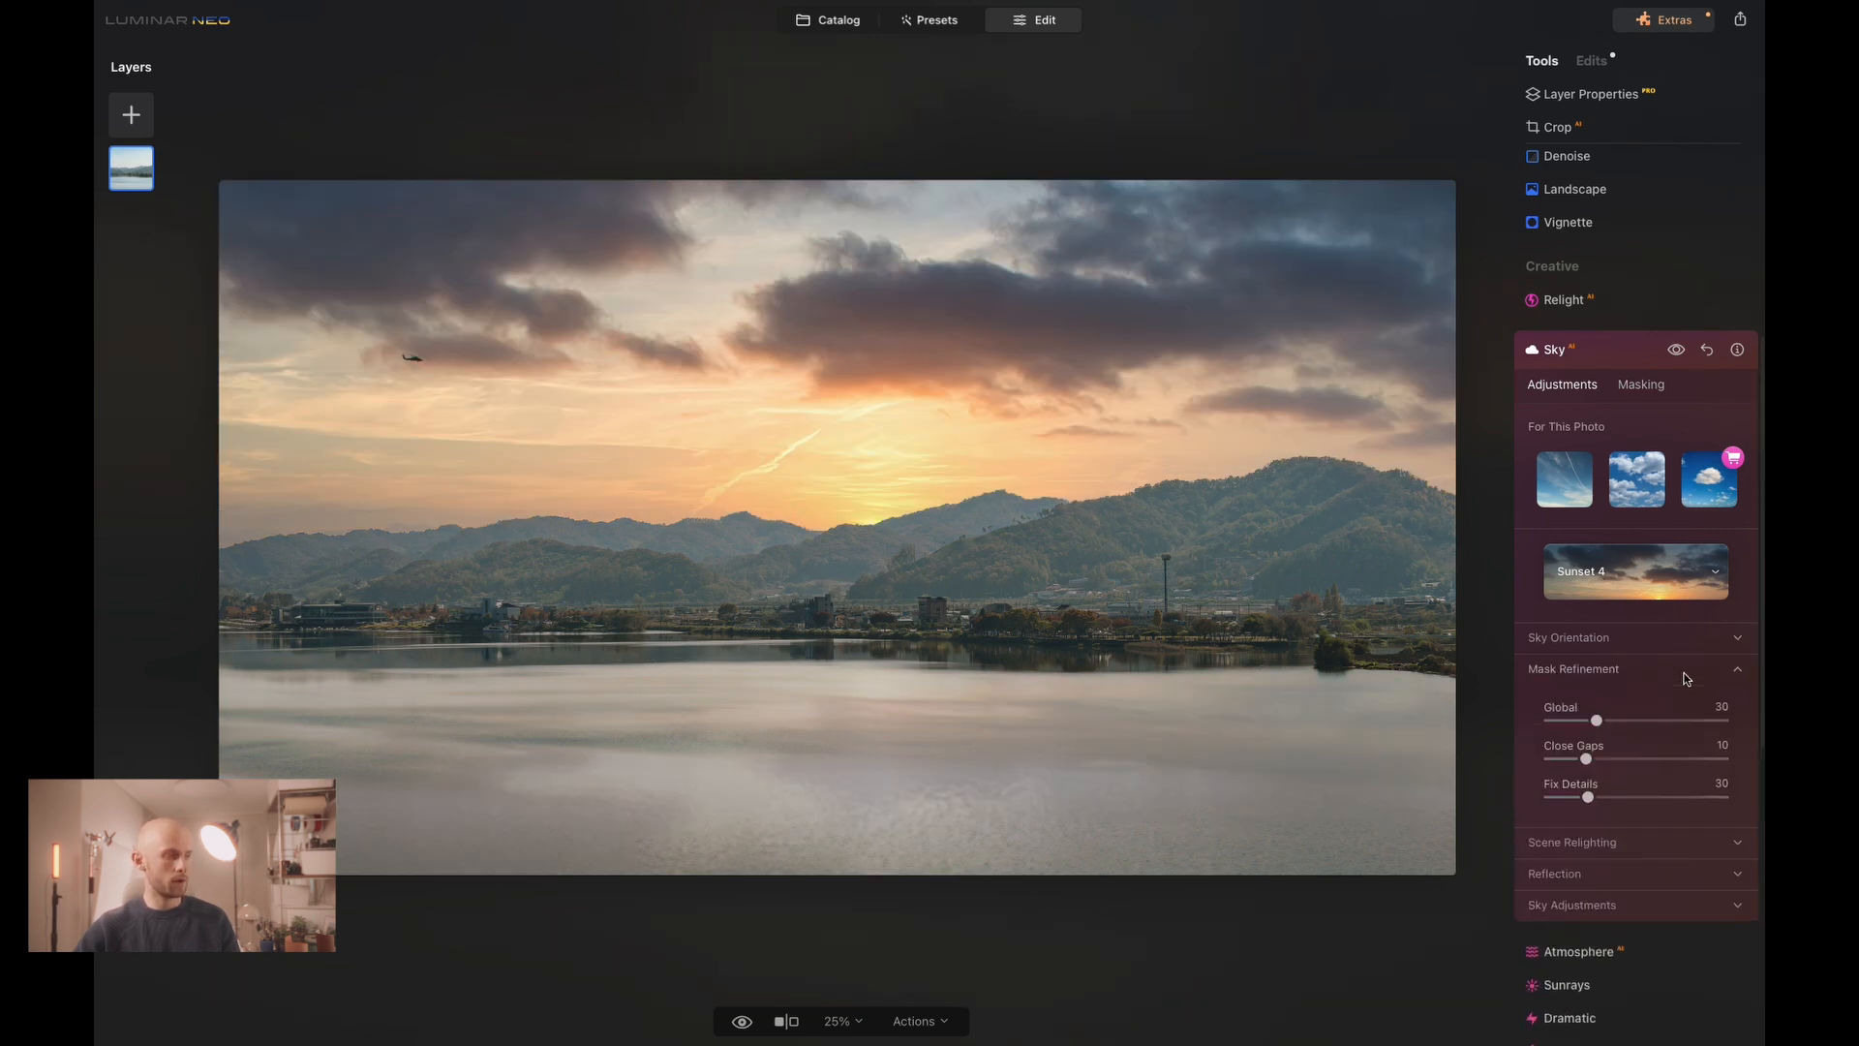
{"action": "scroll", "coordinate": [1359, 459], "scroll_direction": "up", "scroll_amount": 5}
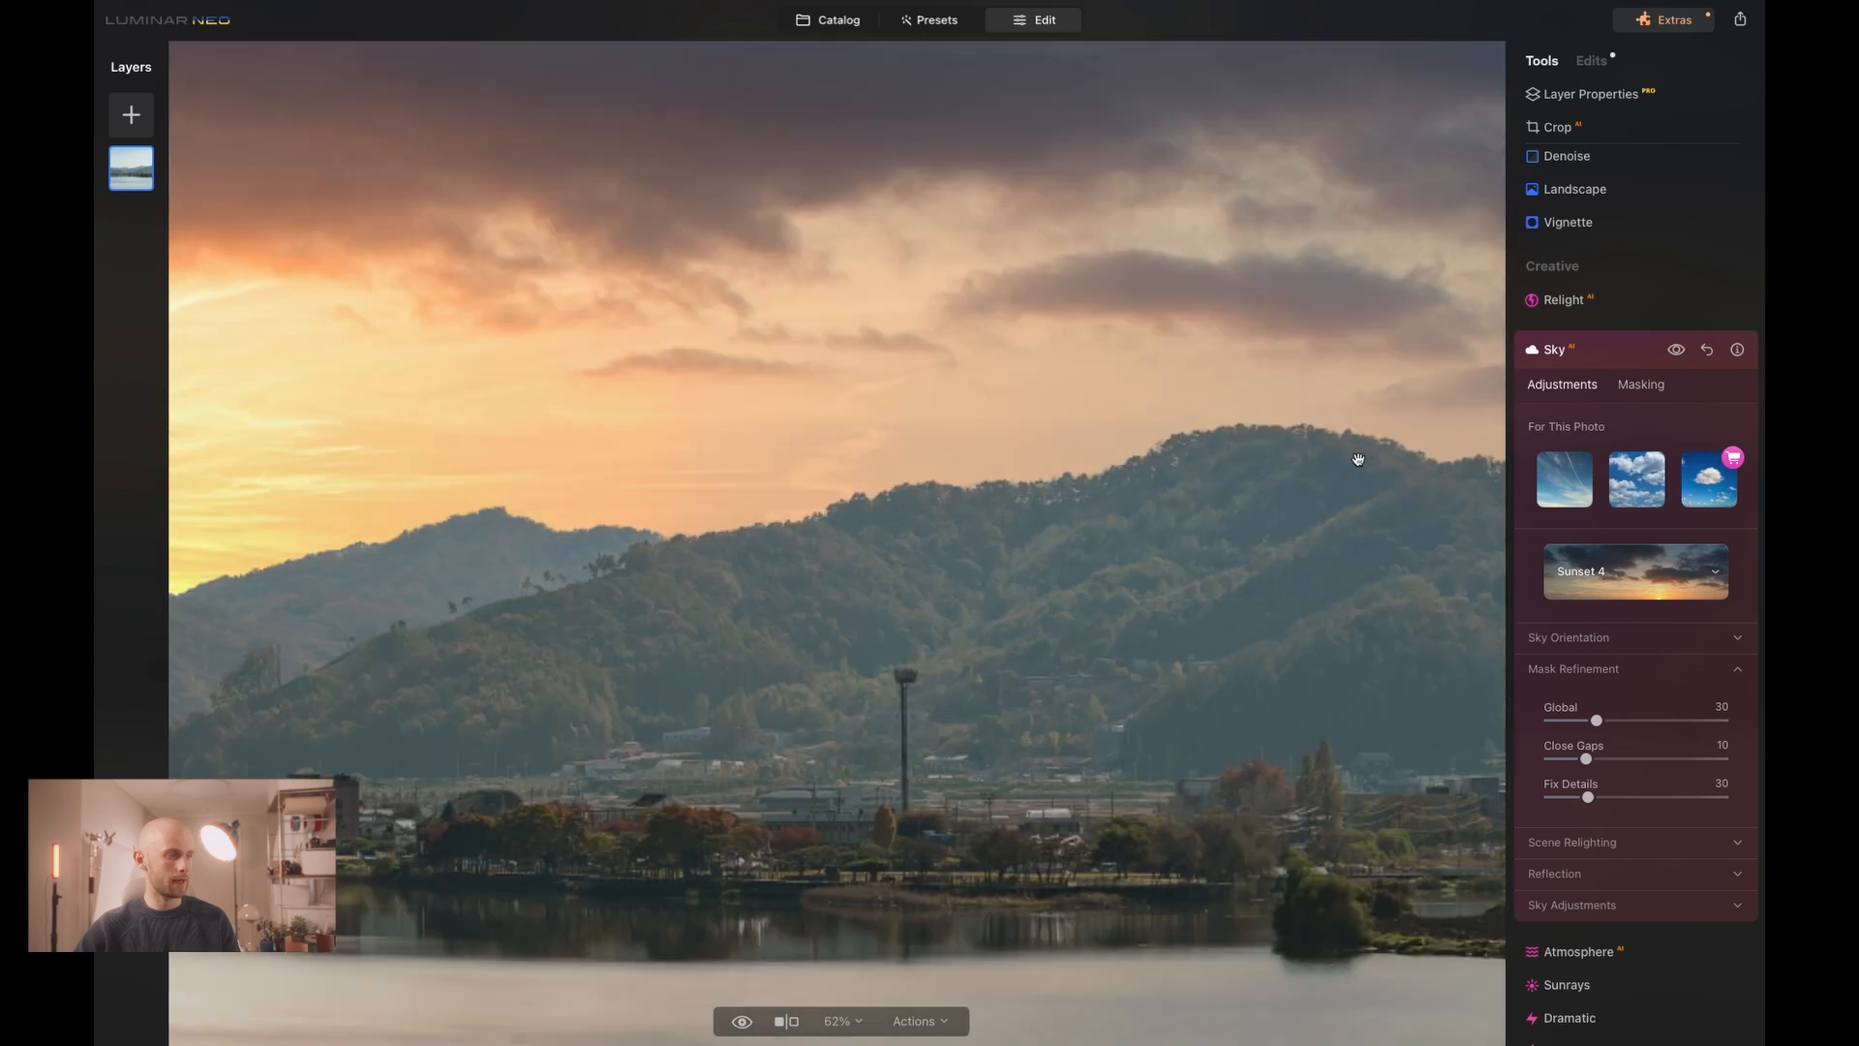
{"action": "scroll", "coordinate": [1089, 467], "scroll_direction": "up", "scroll_amount": 1}
{"action": "scroll", "coordinate": [813, 510], "scroll_direction": "up", "scroll_amount": 1}
{"action": "scroll", "coordinate": [814, 510], "scroll_direction": "up", "scroll_amount": 2}
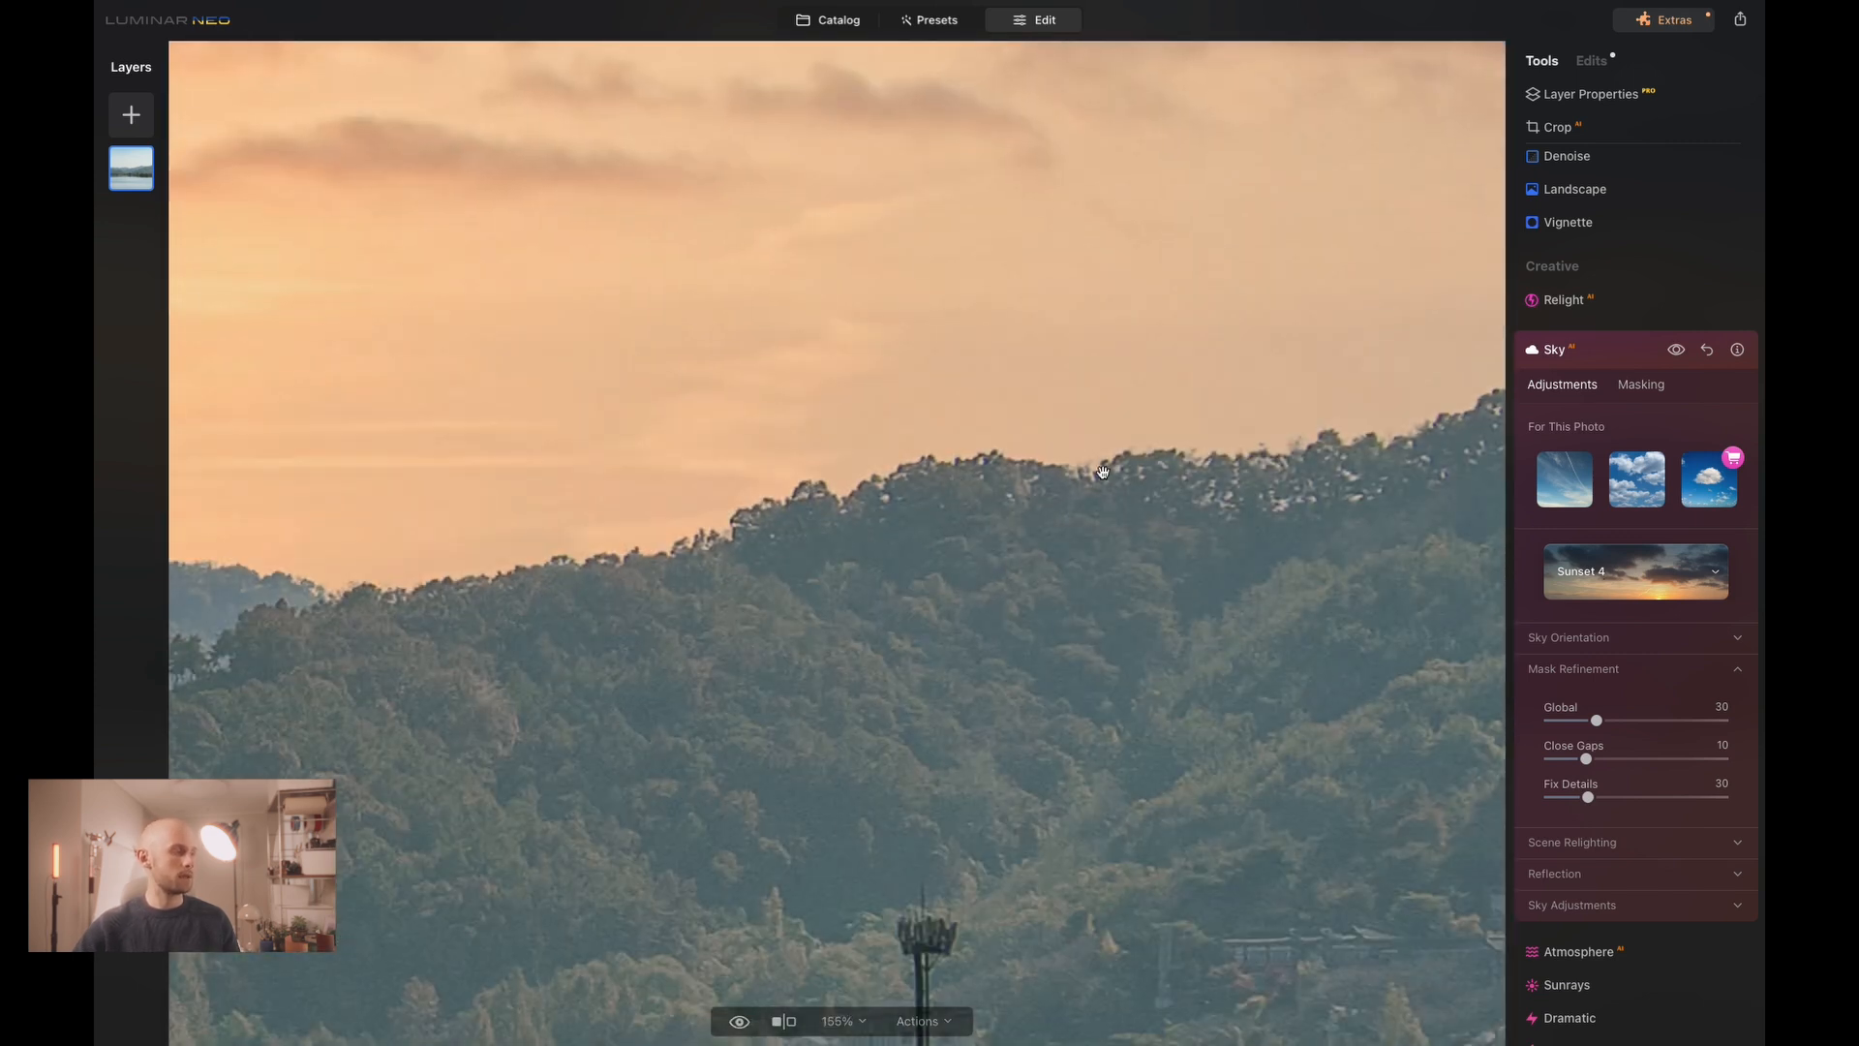
{"action": "scroll", "coordinate": [913, 531], "scroll_direction": "up", "scroll_amount": 2}
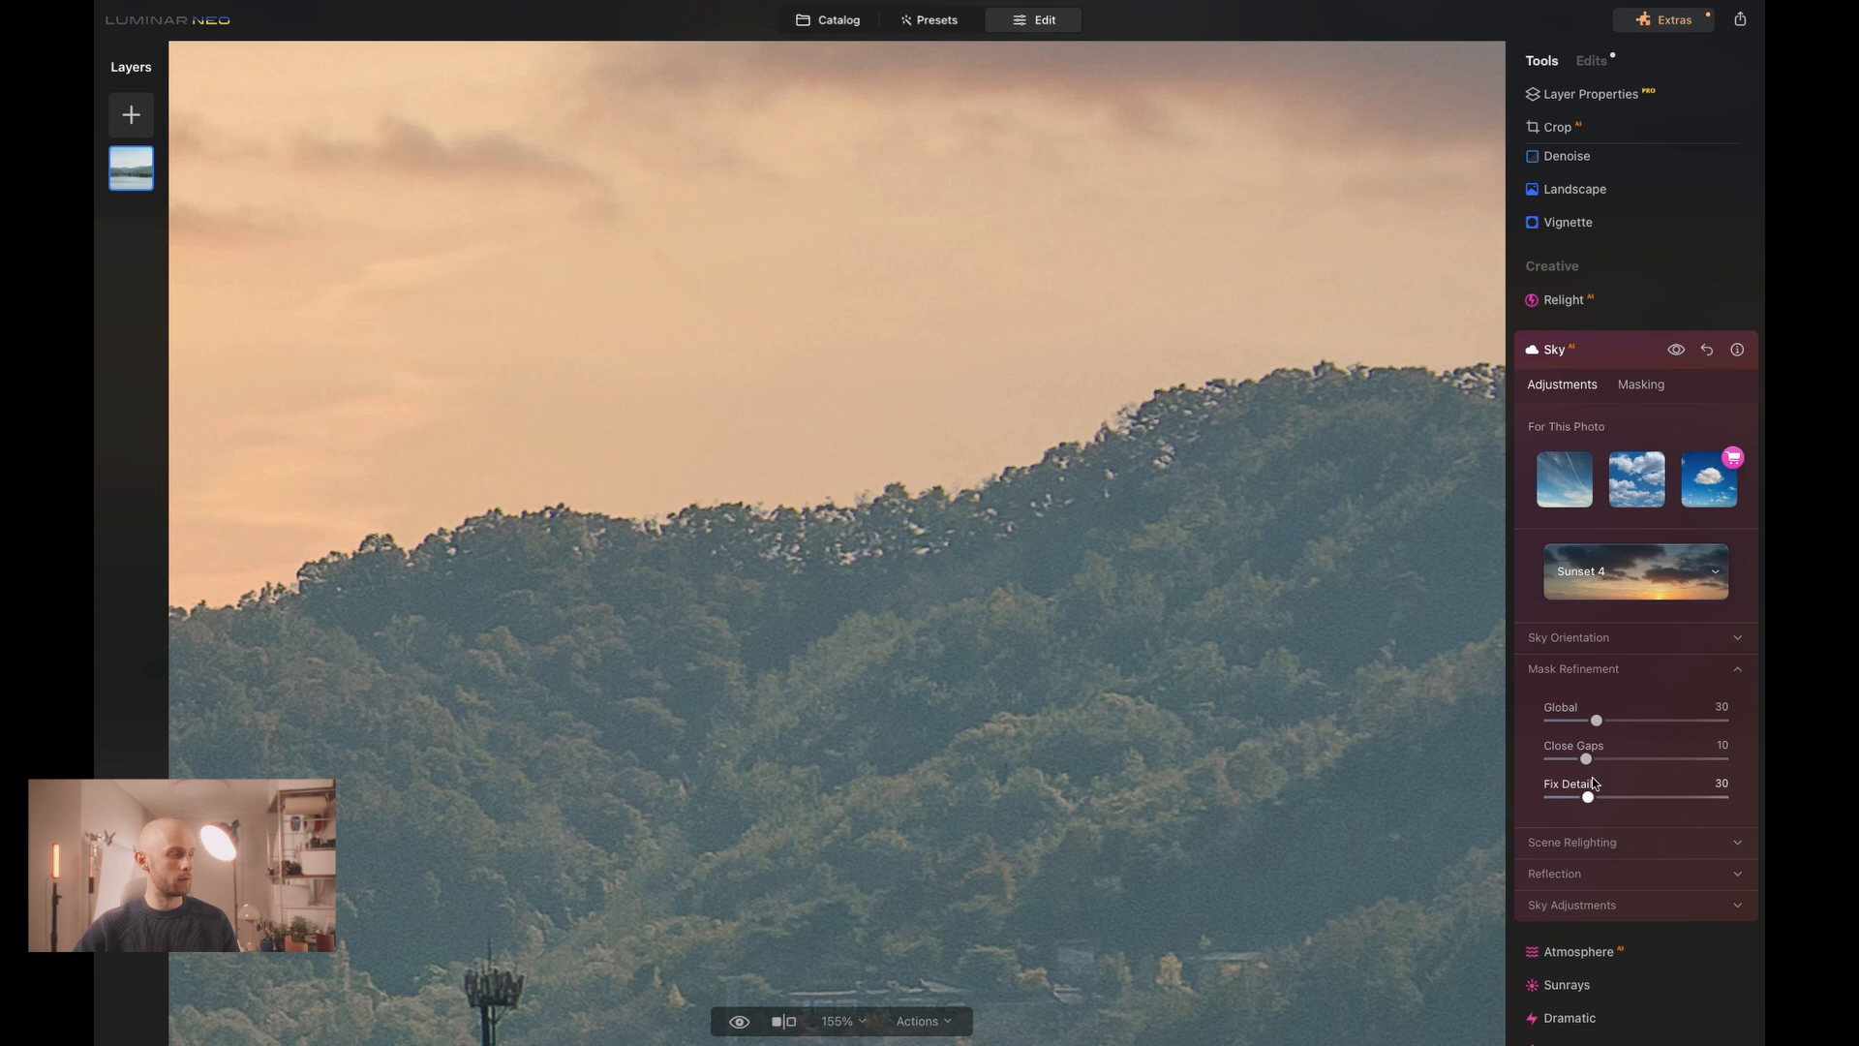
{"action": "scroll", "coordinate": [1057, 570], "scroll_direction": "down", "scroll_amount": 10}
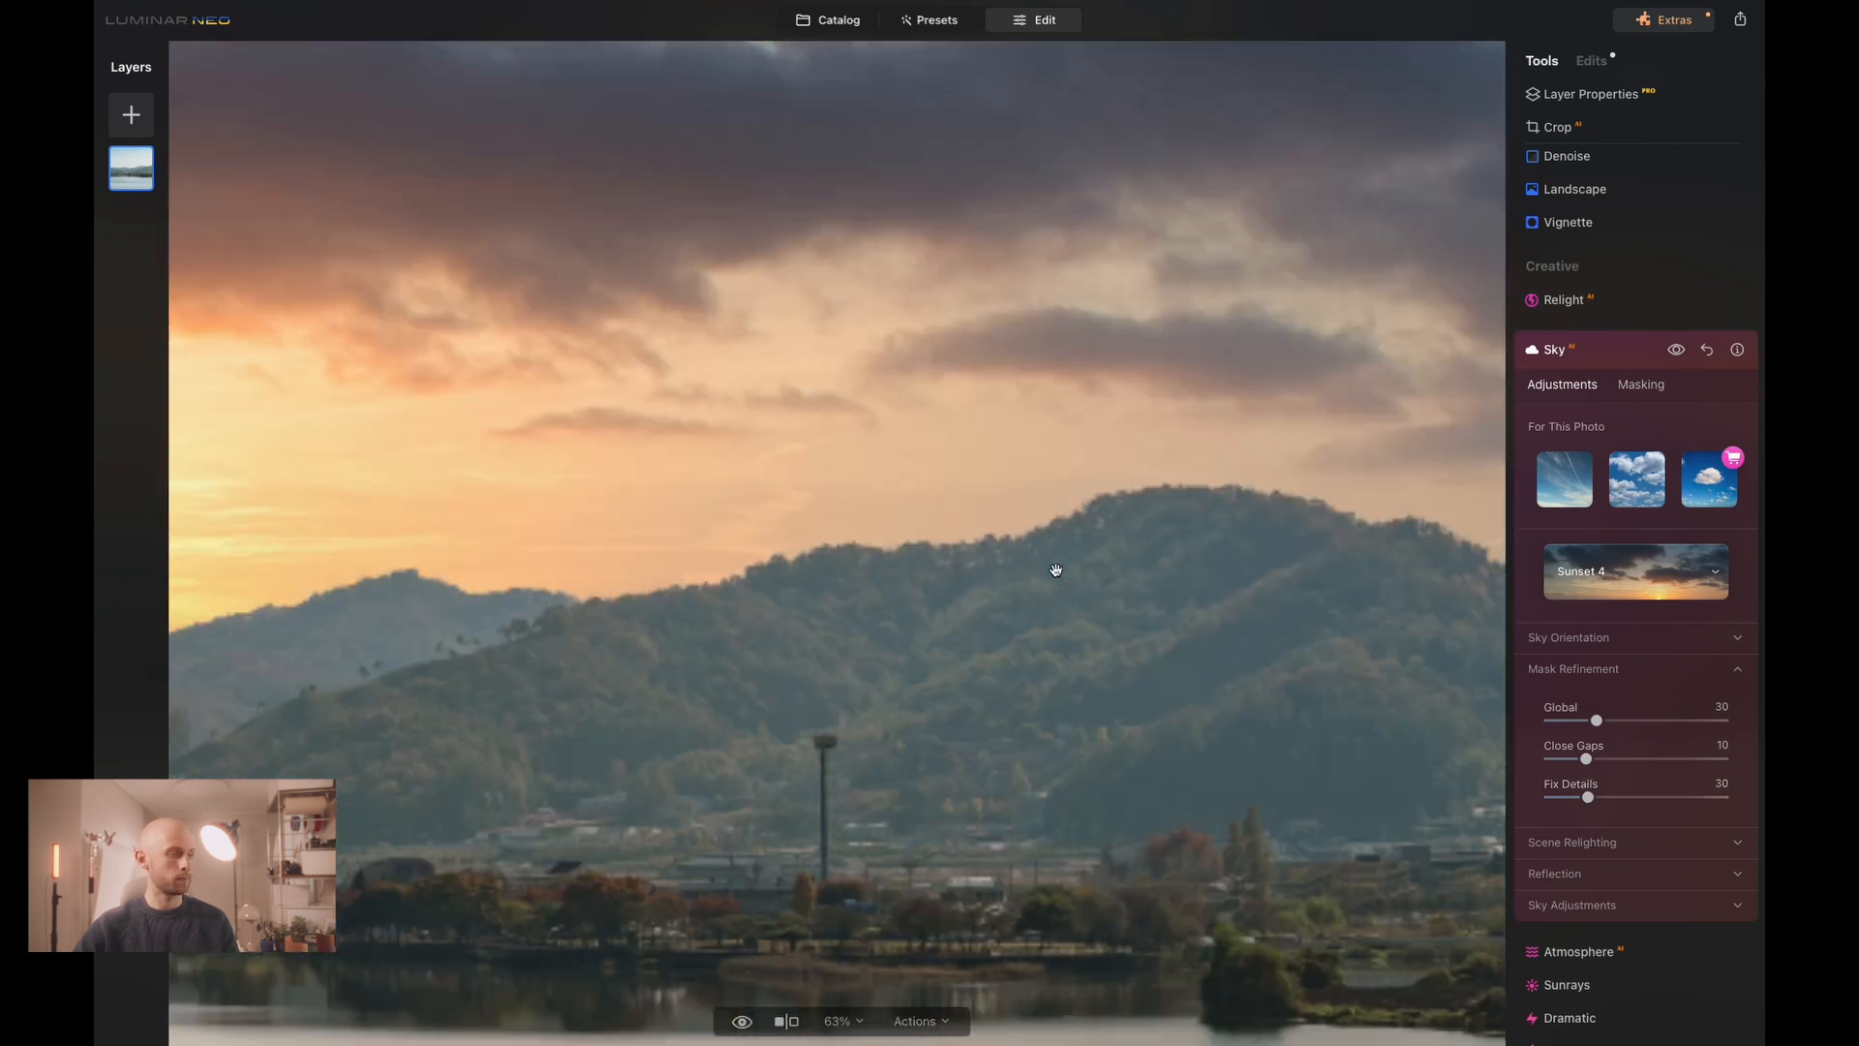
{"action": "scroll", "coordinate": [1076, 567], "scroll_direction": "up", "scroll_amount": 4}
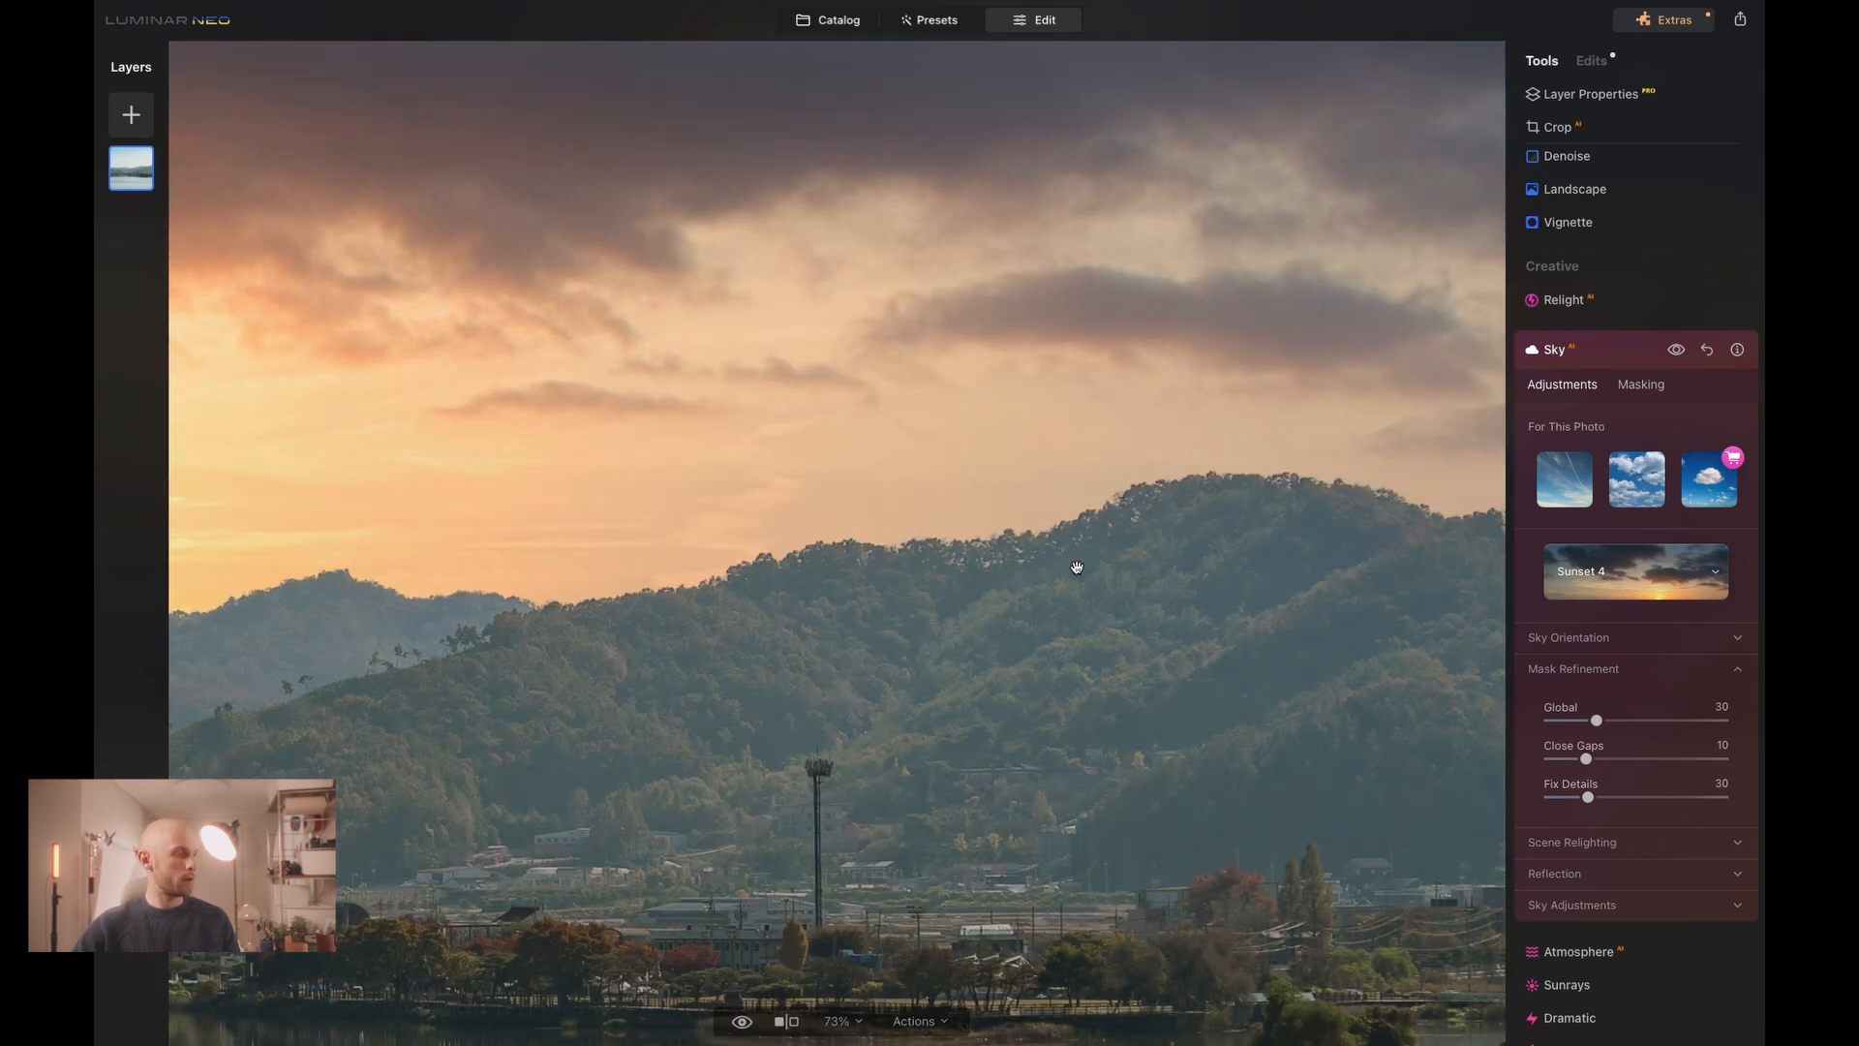
{"action": "scroll", "coordinate": [1185, 584], "scroll_direction": "down", "scroll_amount": 3}
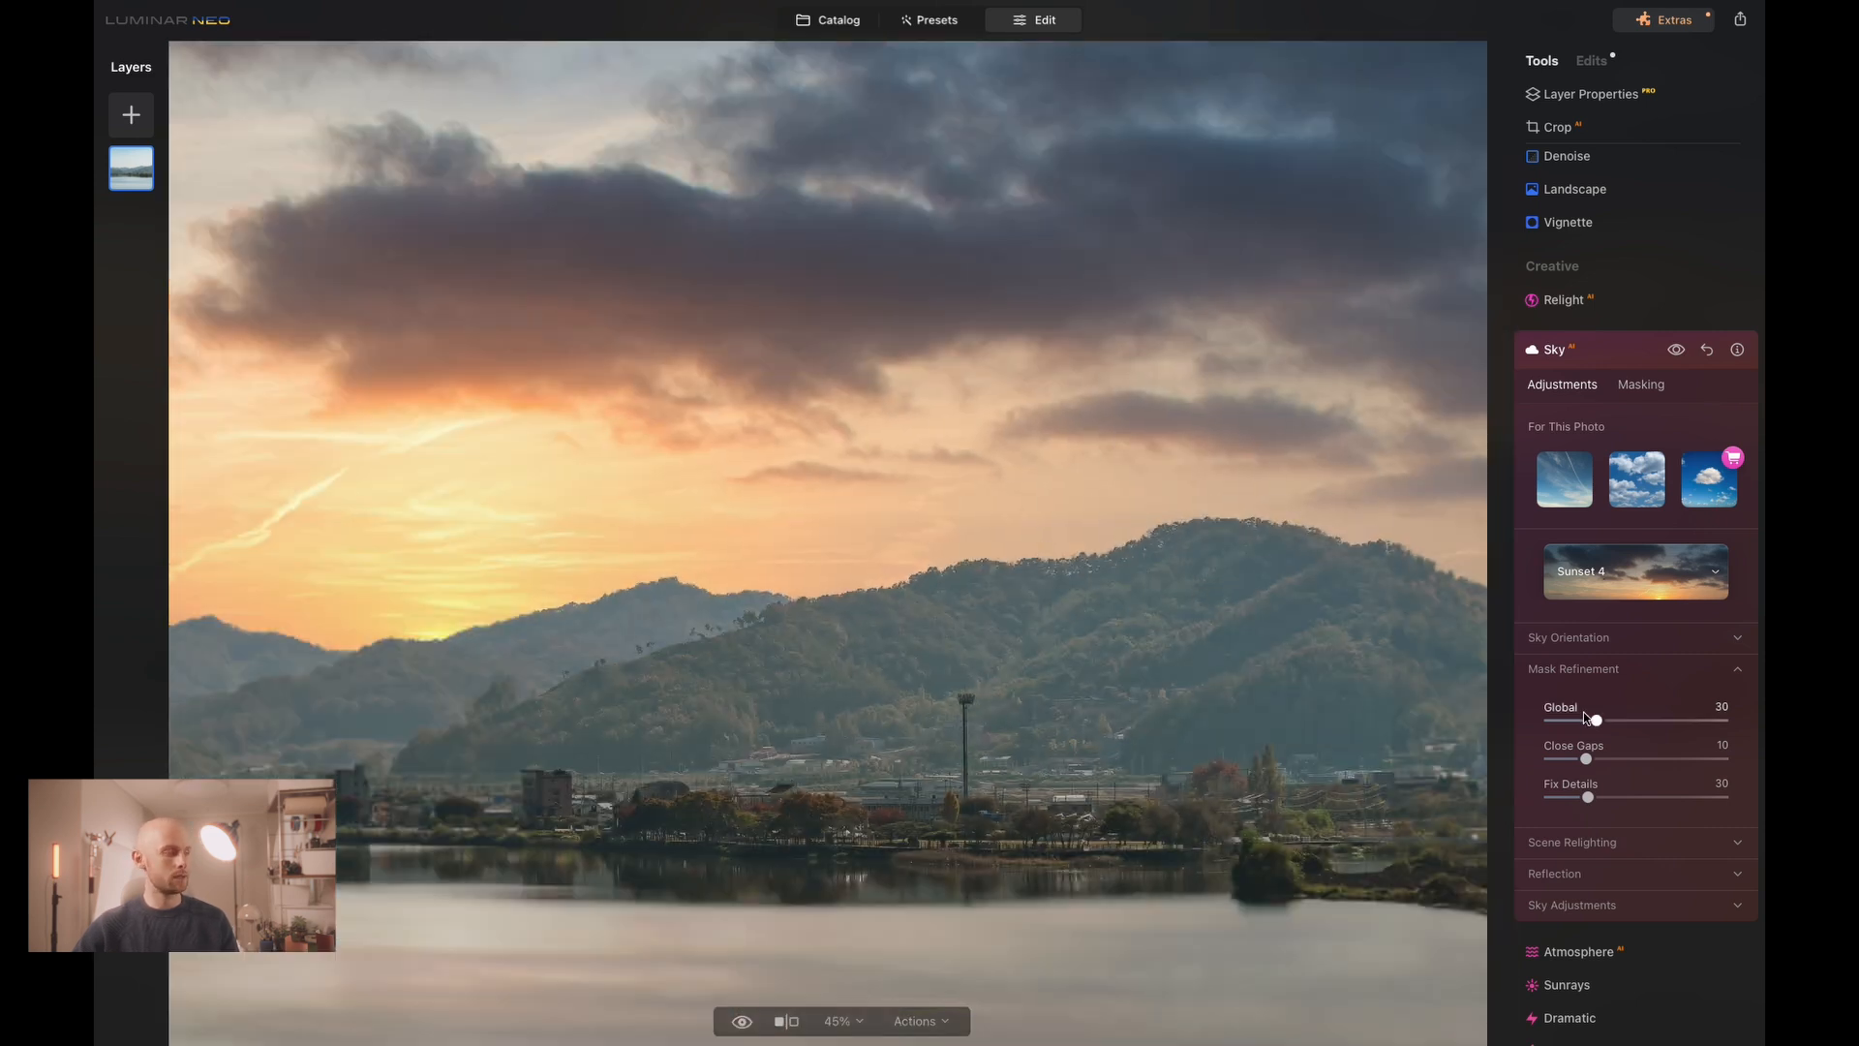
{"action": "scroll", "coordinate": [985, 594], "scroll_direction": "down", "scroll_amount": 1}
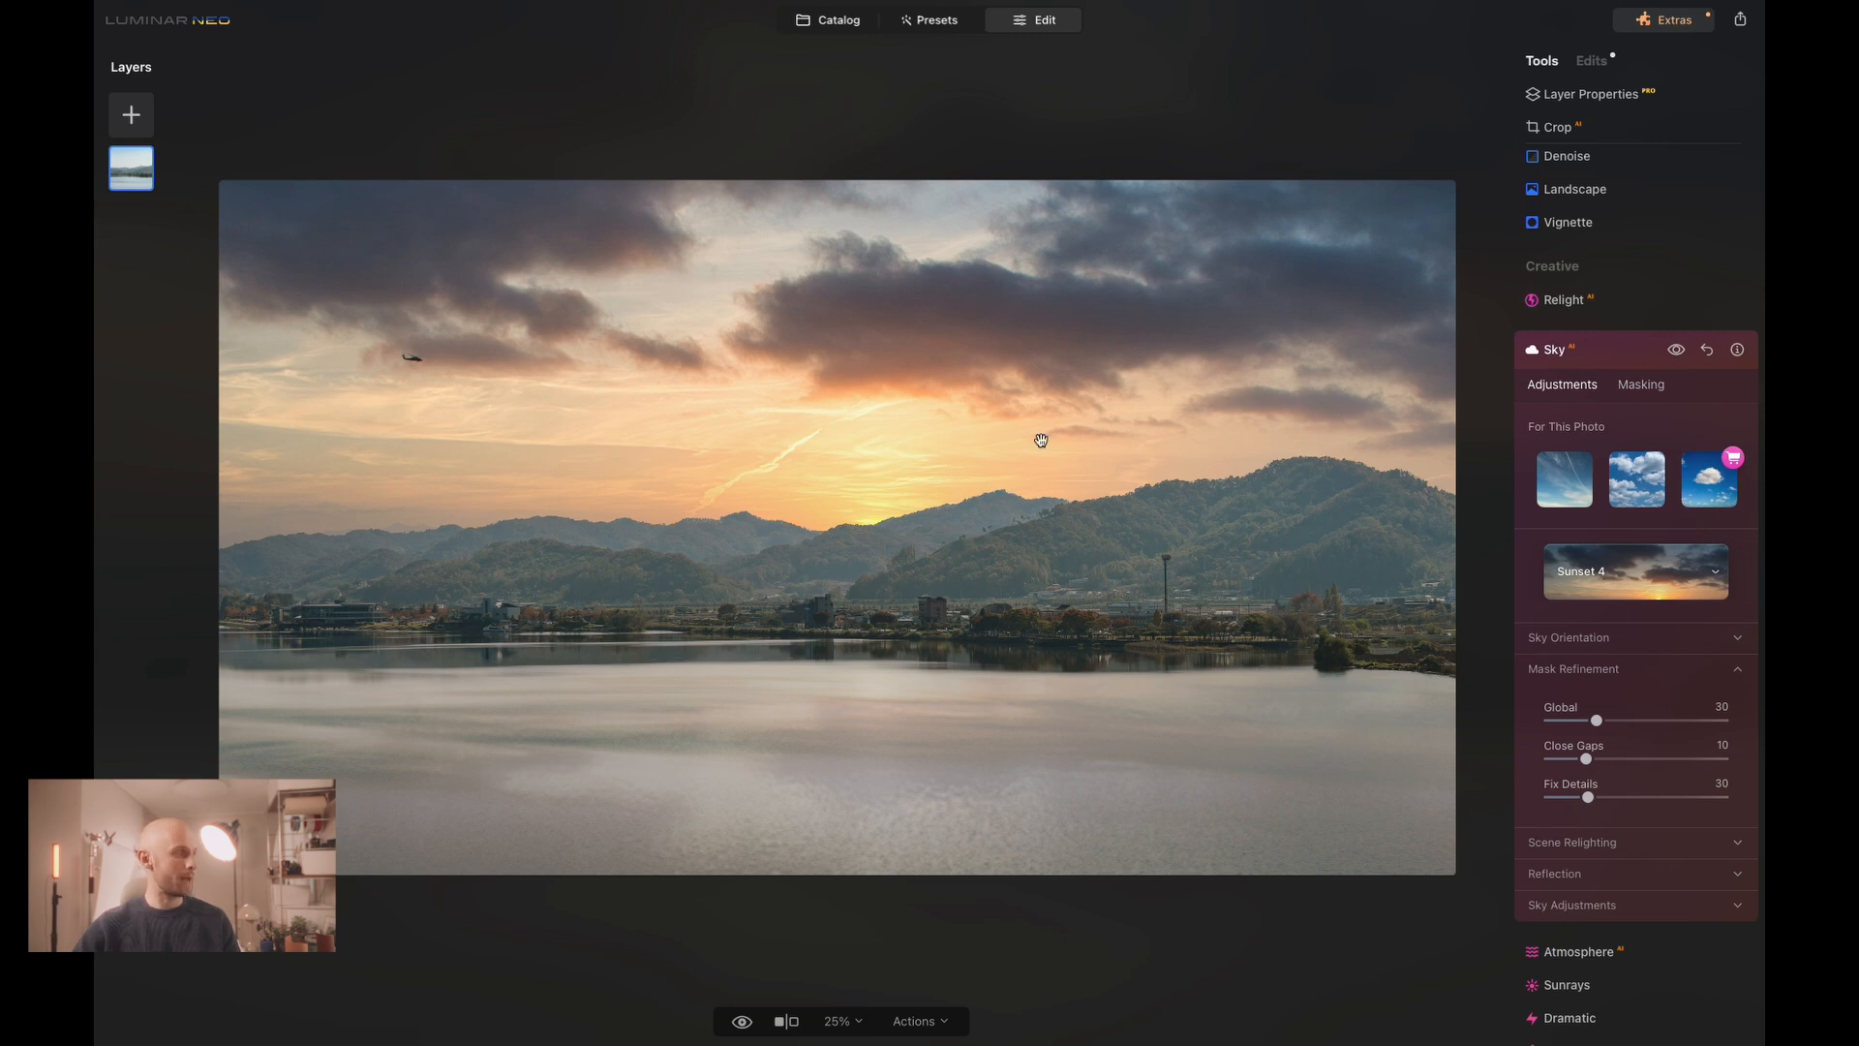
{"action": "scroll", "coordinate": [1041, 441], "scroll_direction": "up", "scroll_amount": 2}
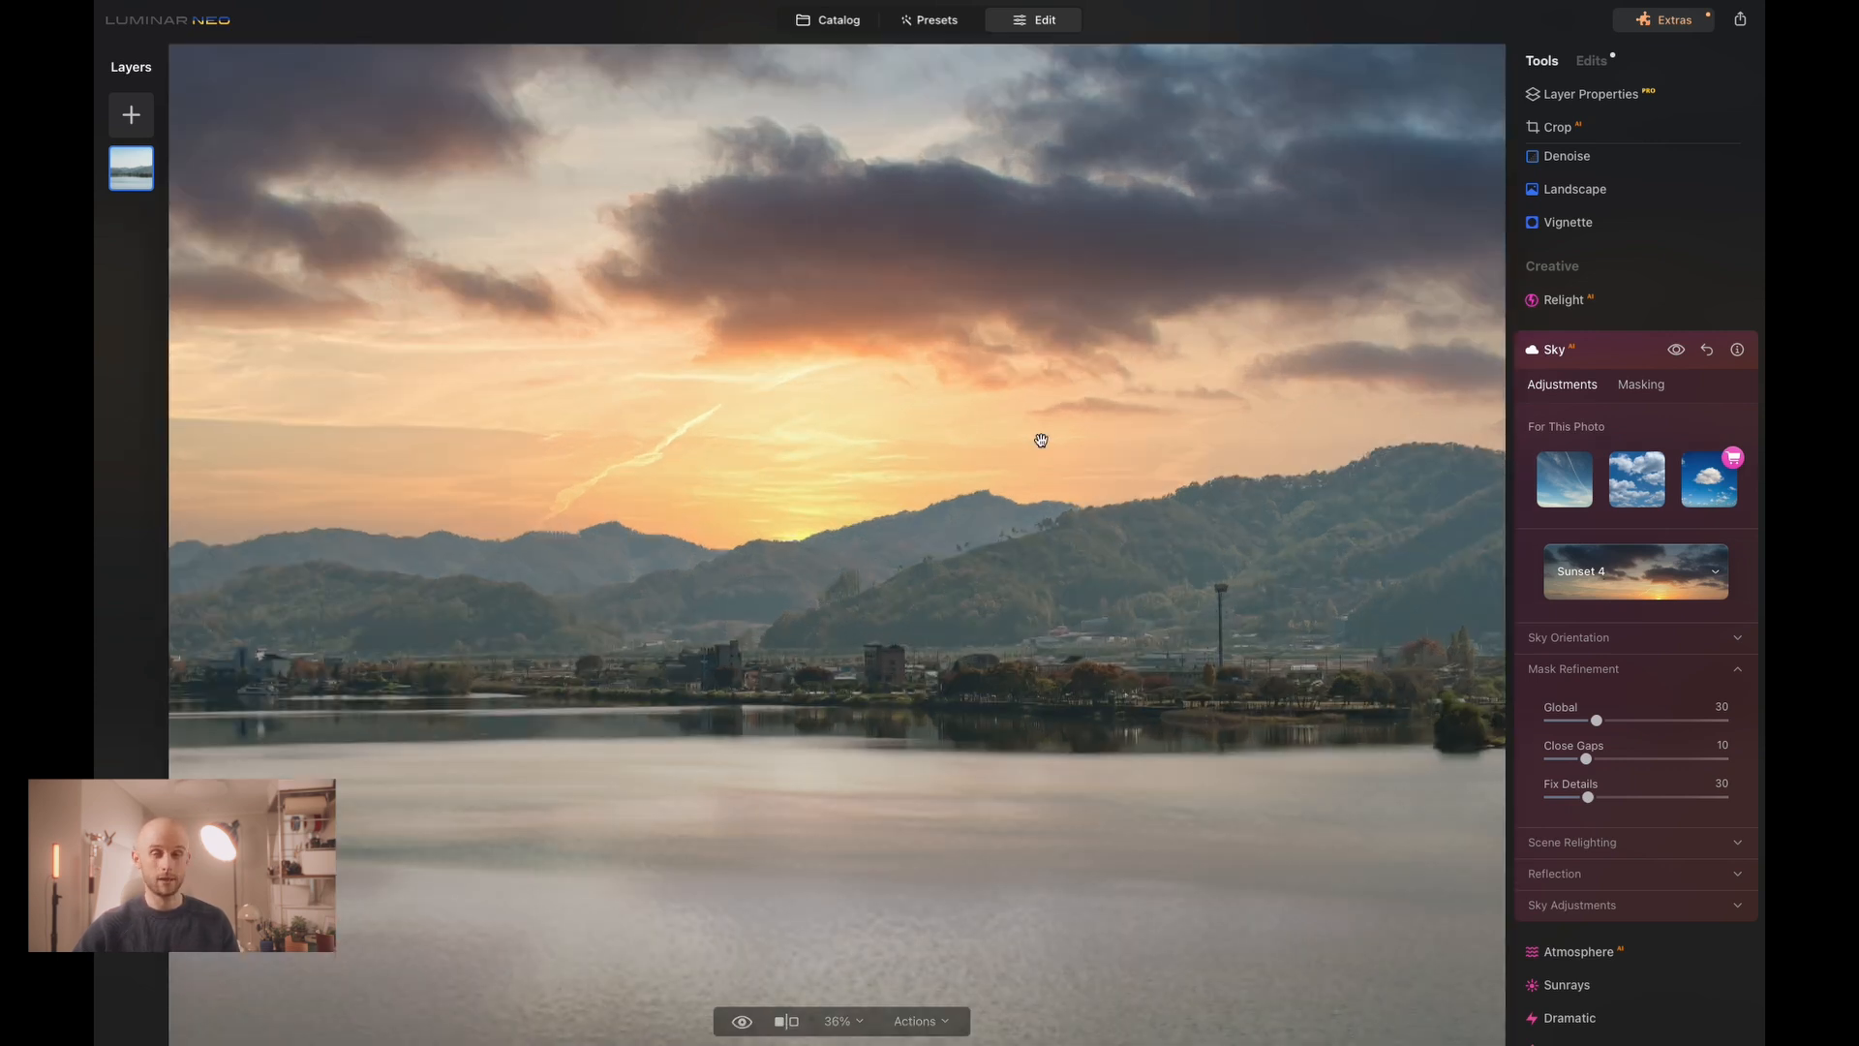
{"action": "scroll", "coordinate": [1041, 440], "scroll_direction": "down", "scroll_amount": 2}
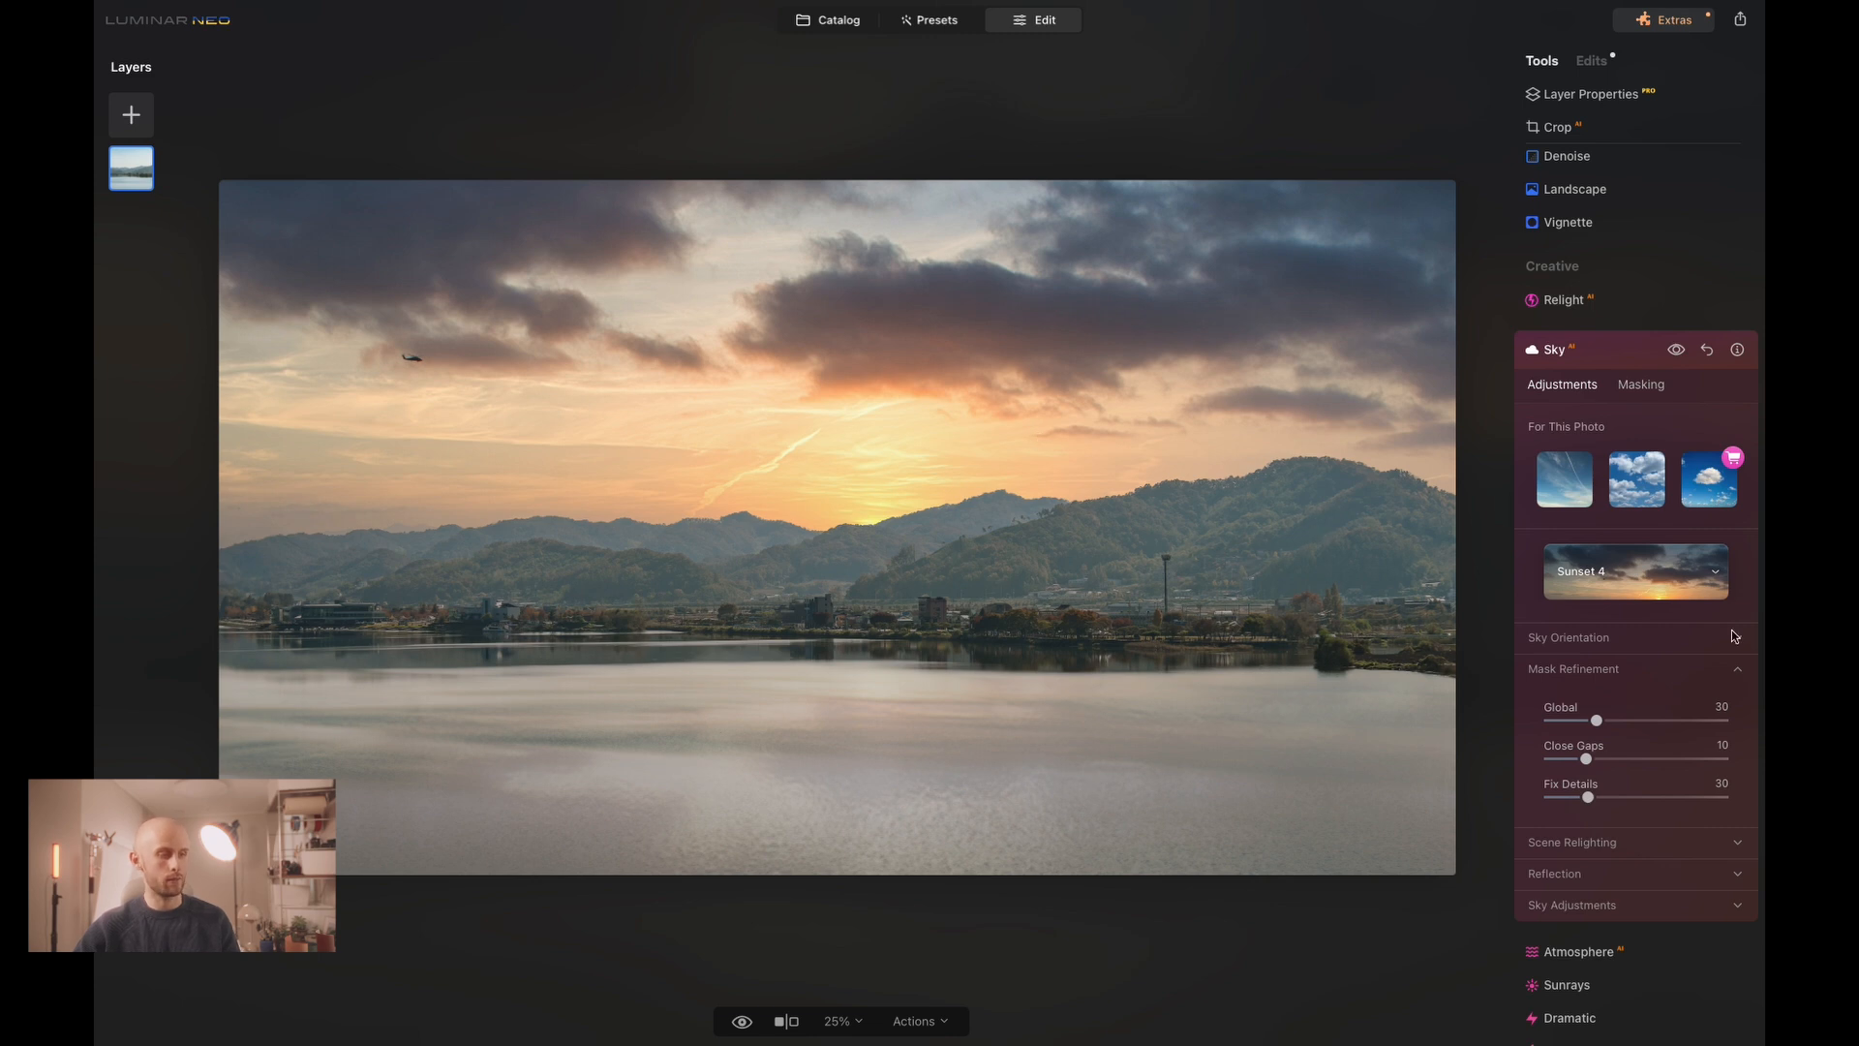
{"action": "left_click", "coordinate": [1736, 674]}
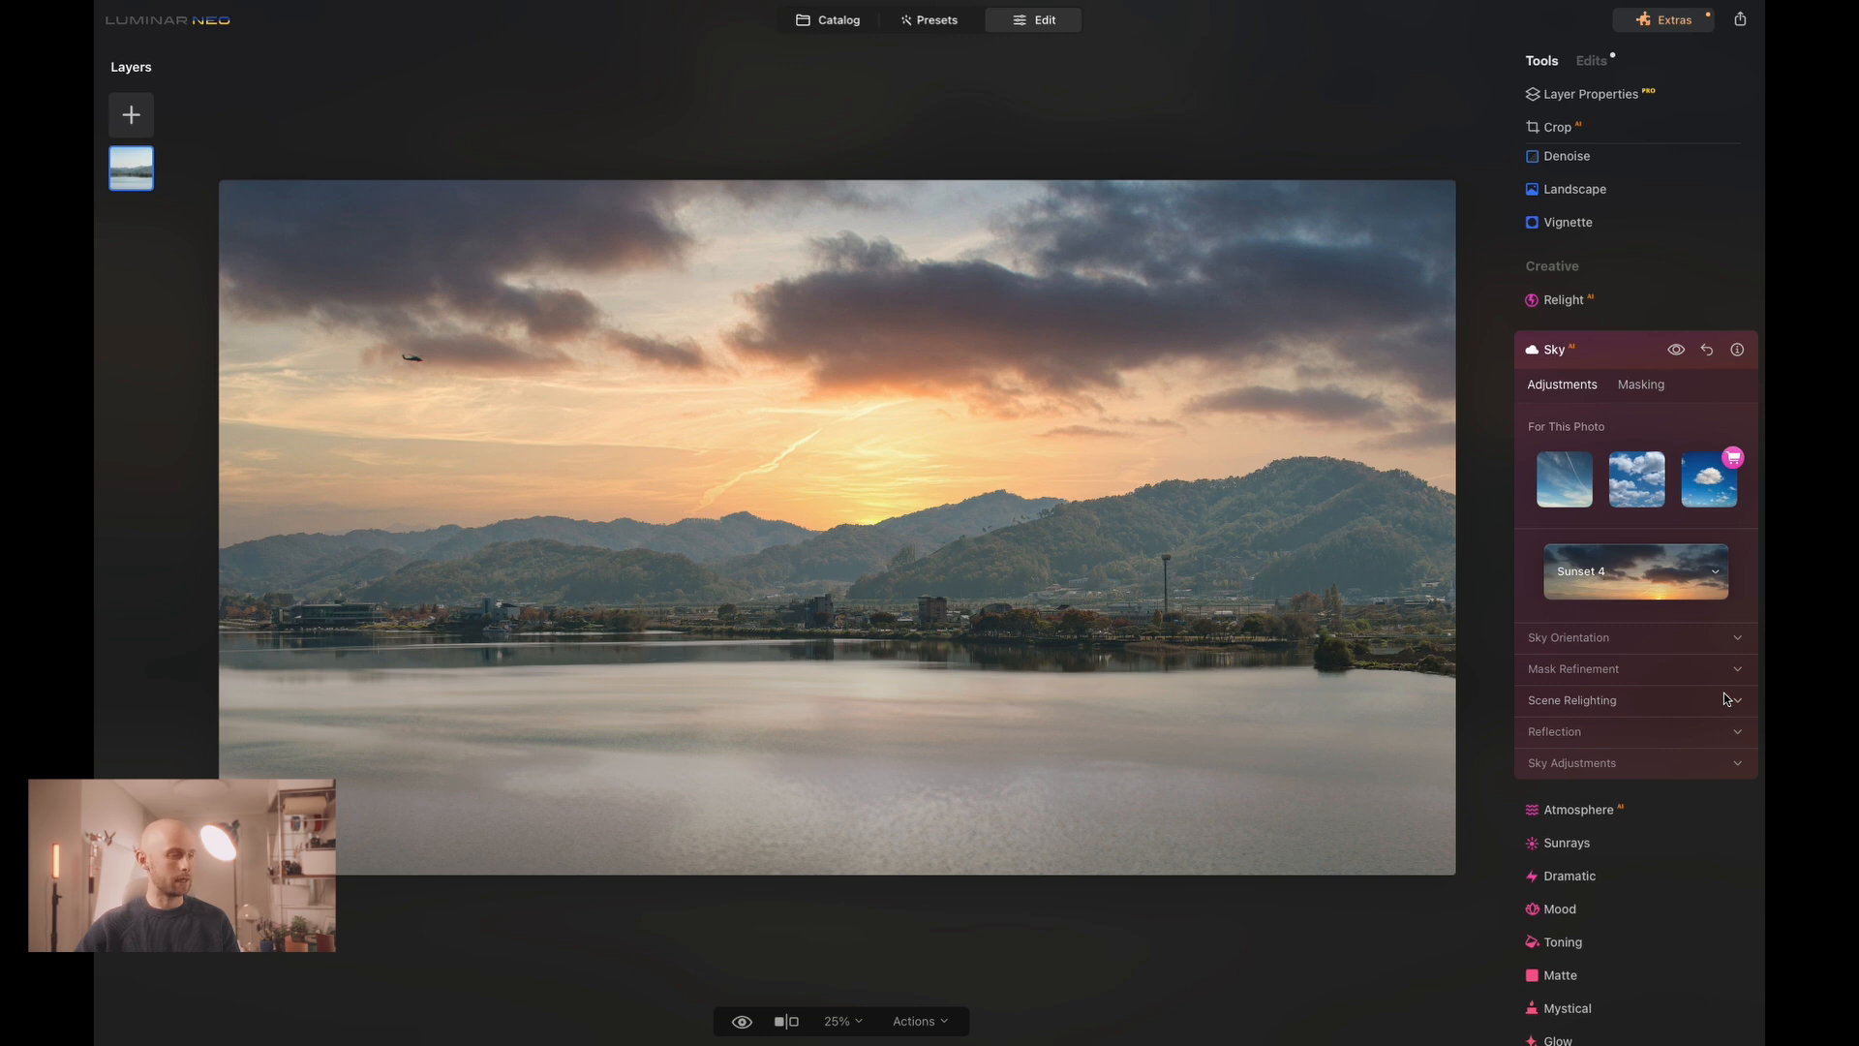
Set the Scene Relighting Relight Strength to 100 and Relight Saturation to 0.
{"action": "left_click", "coordinate": [1729, 699]}
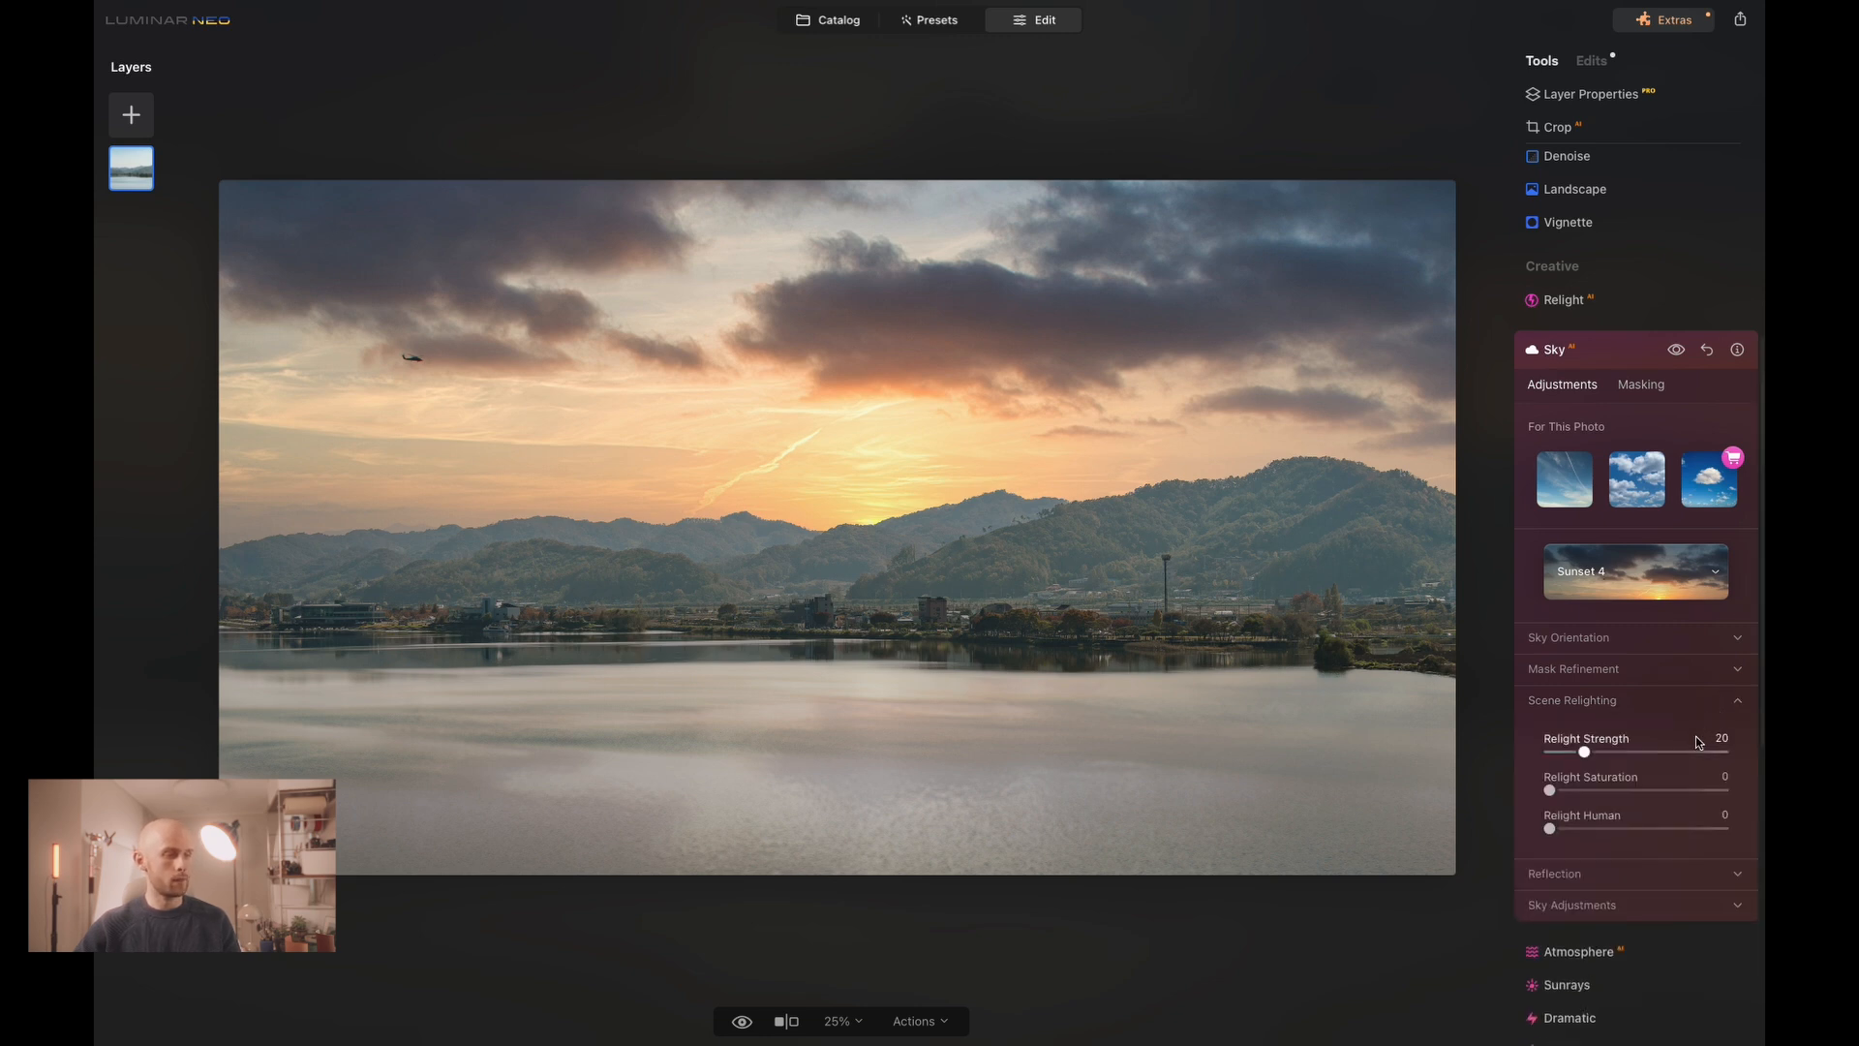
{"action": "left_click_drag", "start_coordinate": [1584, 753], "coordinate": [1636, 754]}
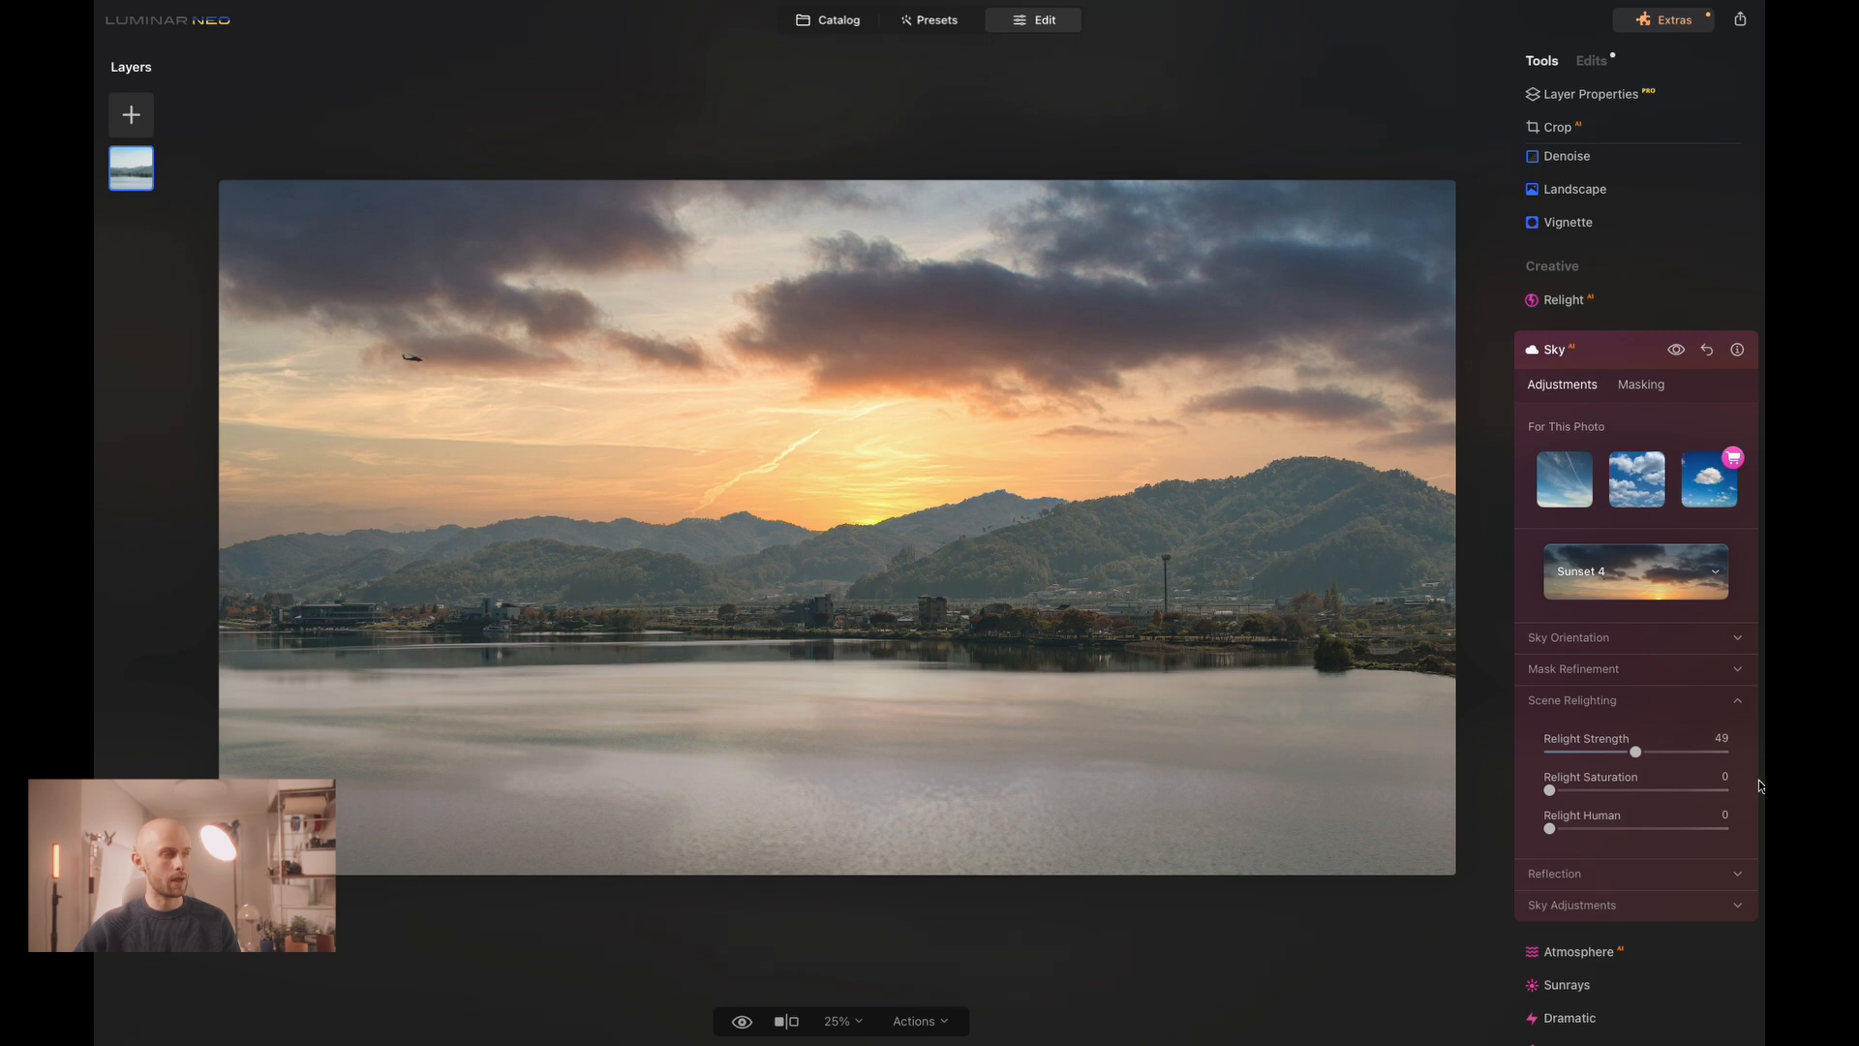
{"action": "left_click_drag", "start_coordinate": [1635, 752], "coordinate": [1736, 751]}
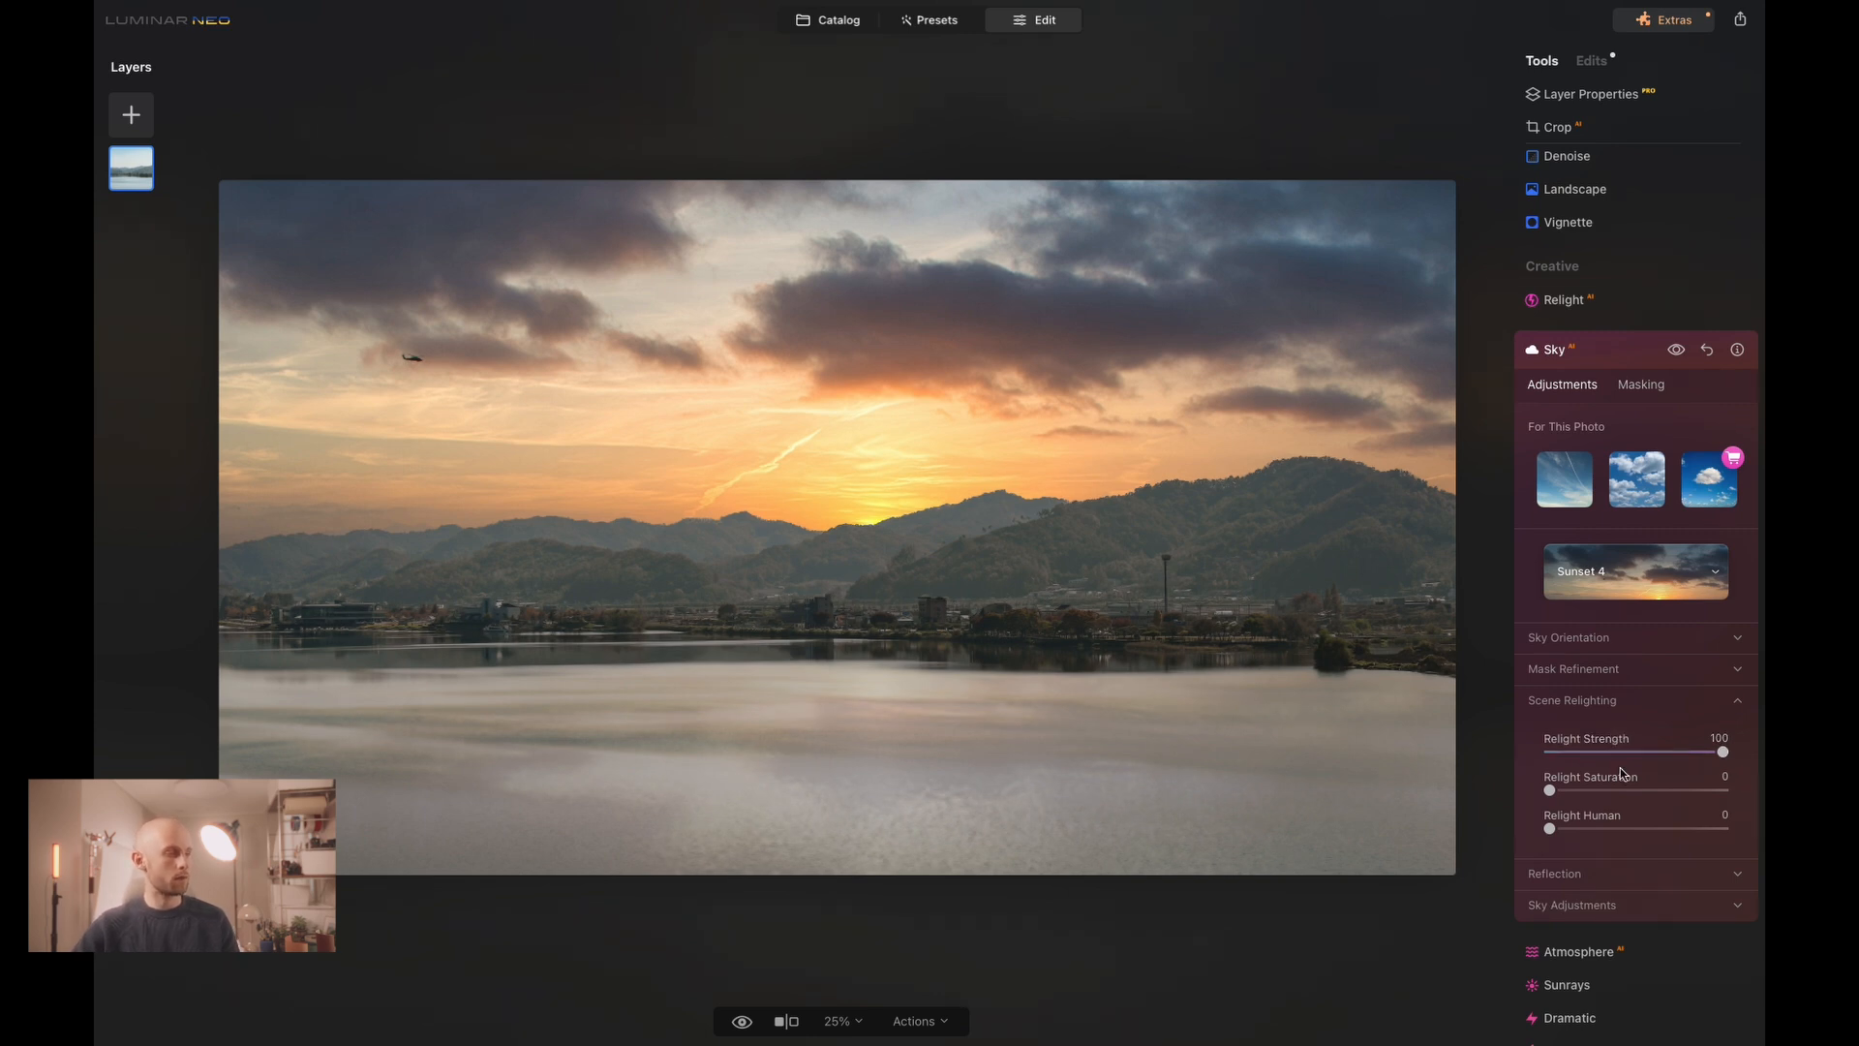
{"action": "left_click_drag", "start_coordinate": [1572, 790], "coordinate": [1729, 791]}
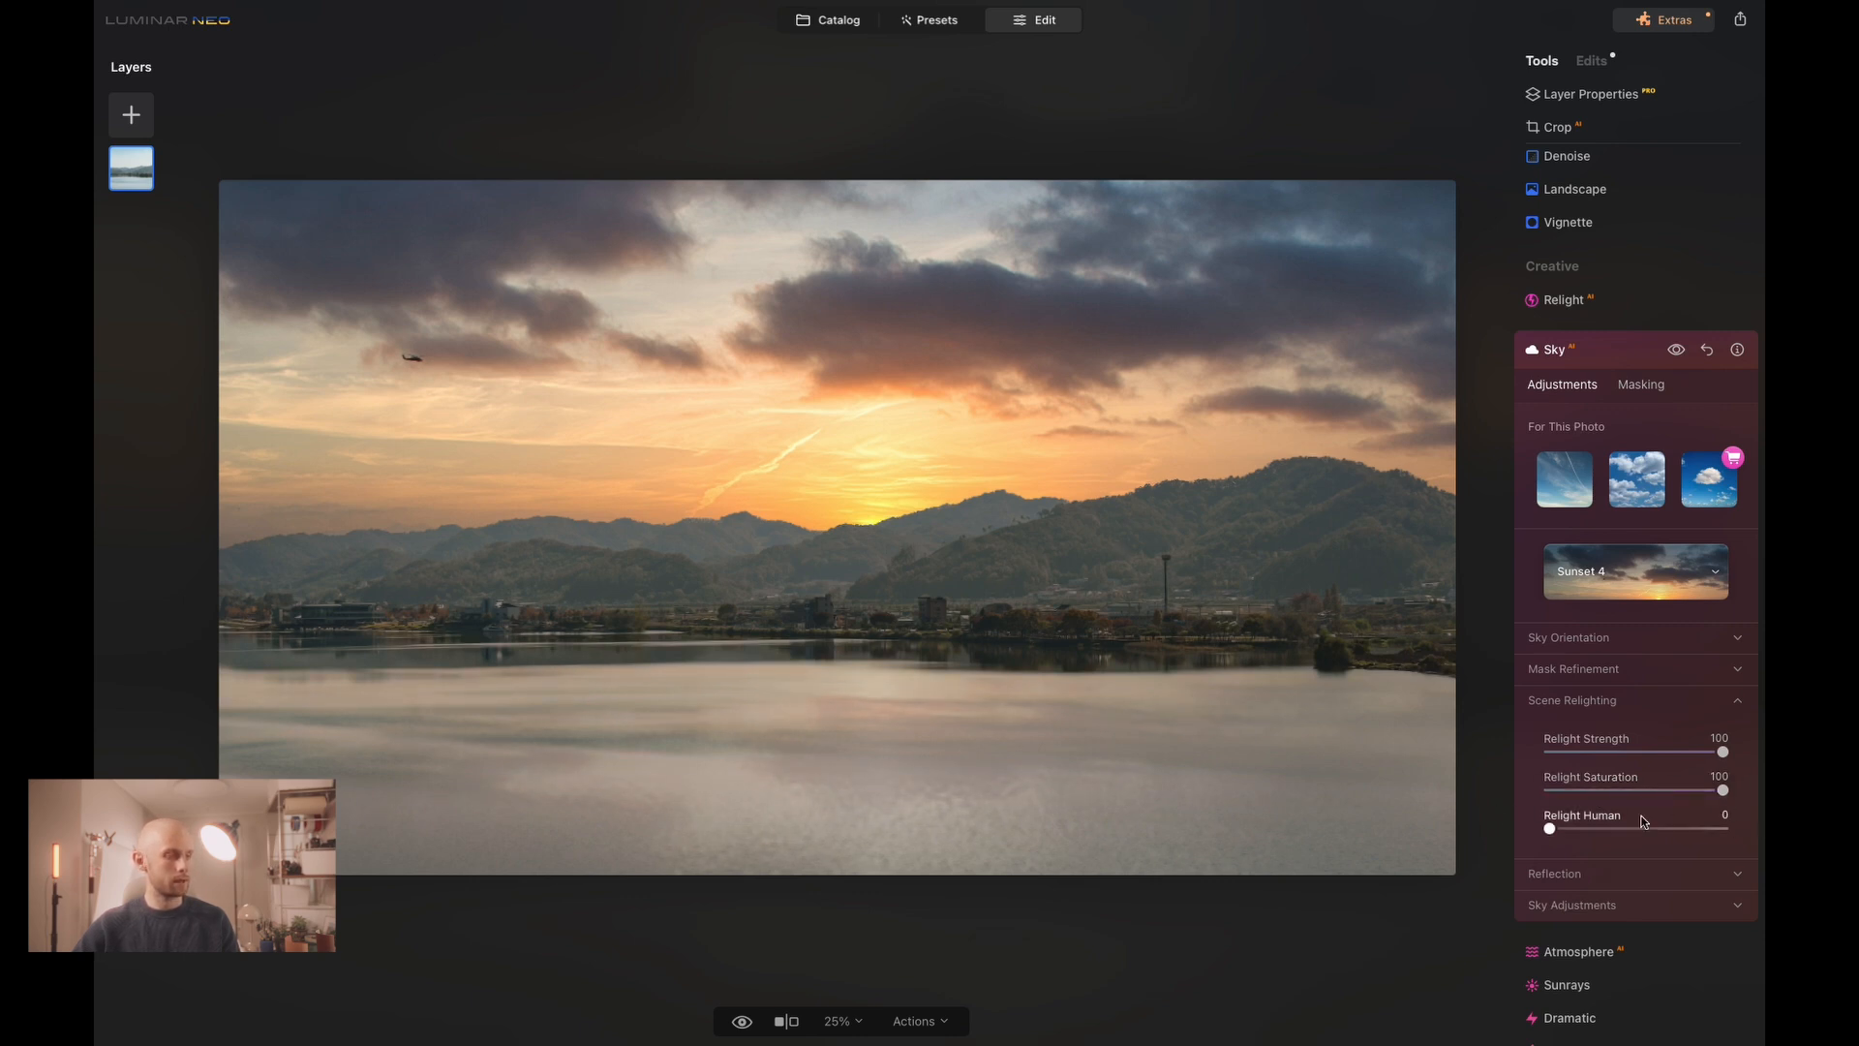
{"action": "left_click_drag", "start_coordinate": [1644, 792], "coordinate": [1536, 801]}
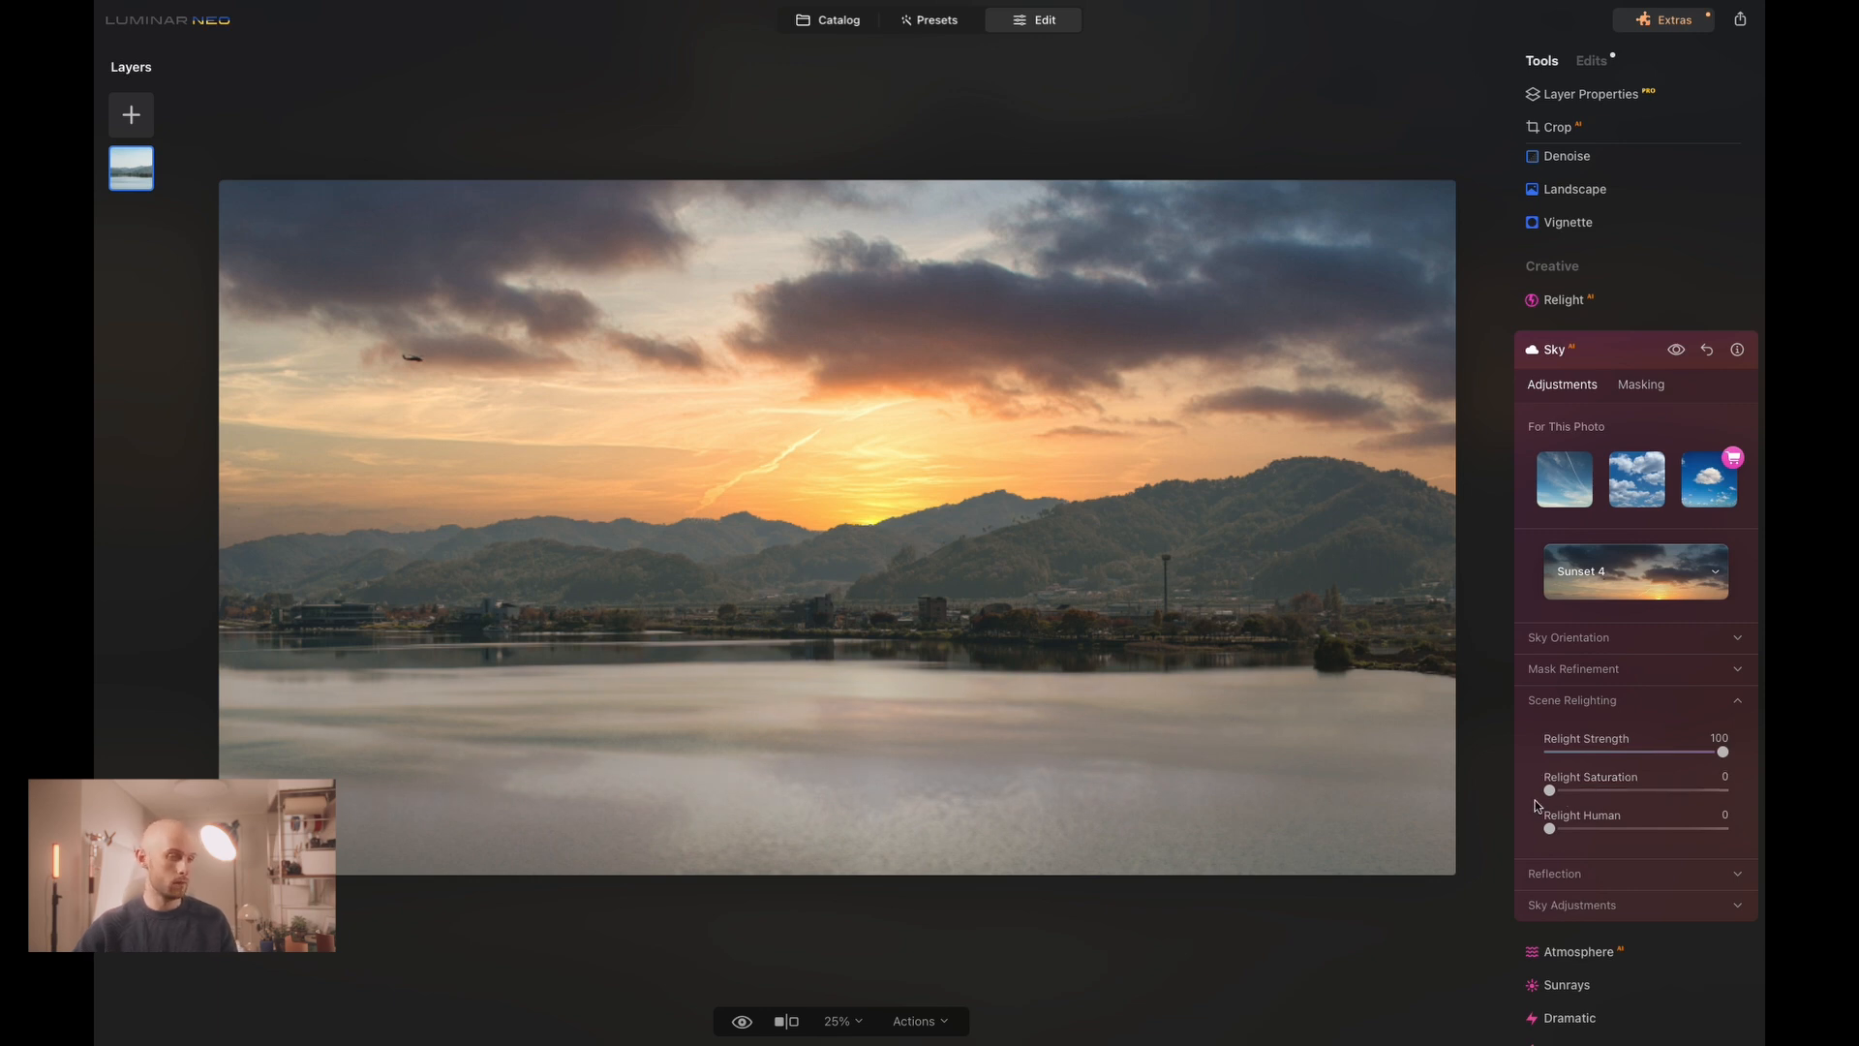
{"action": "scroll", "coordinate": [1654, 796], "scroll_direction": "down", "scroll_amount": 1}
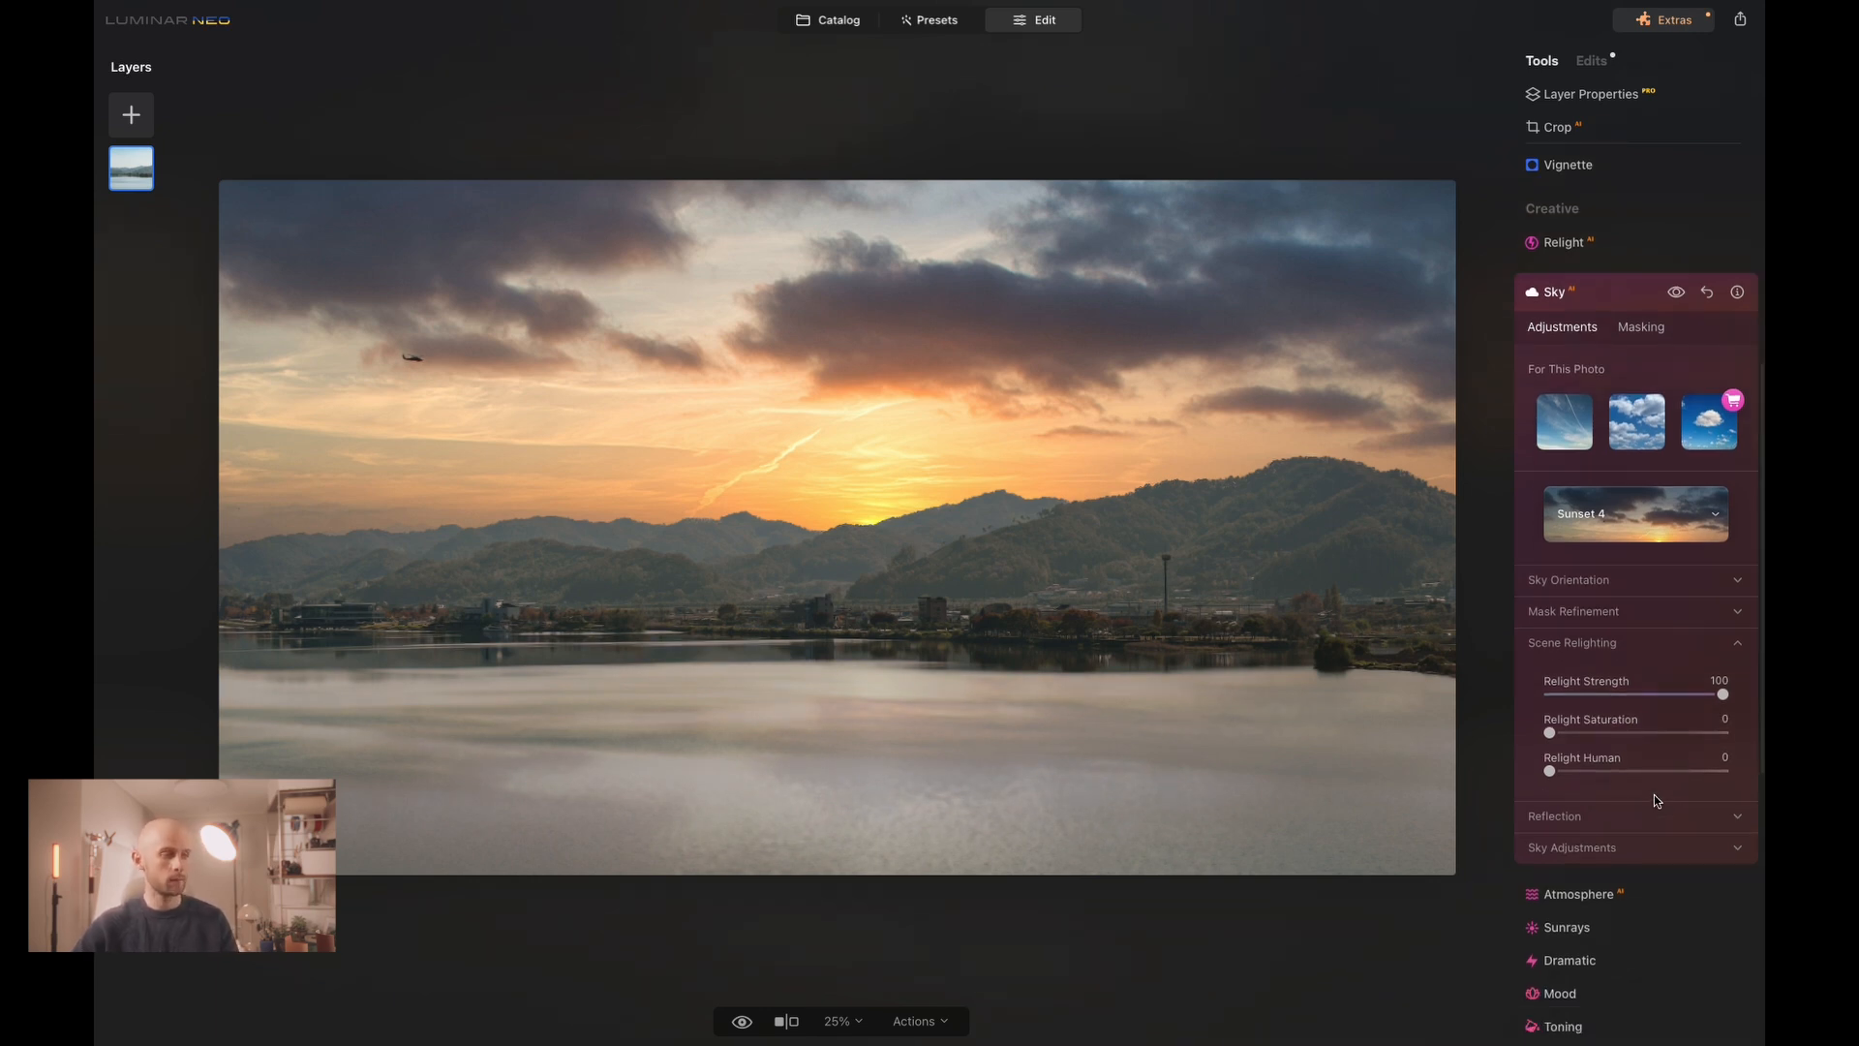
Try the Horizontal Position and the Reflection Water Blur, returning them to -22 and 0 with Reflection Amount at 50.
{"action": "left_click", "coordinate": [1728, 646]}
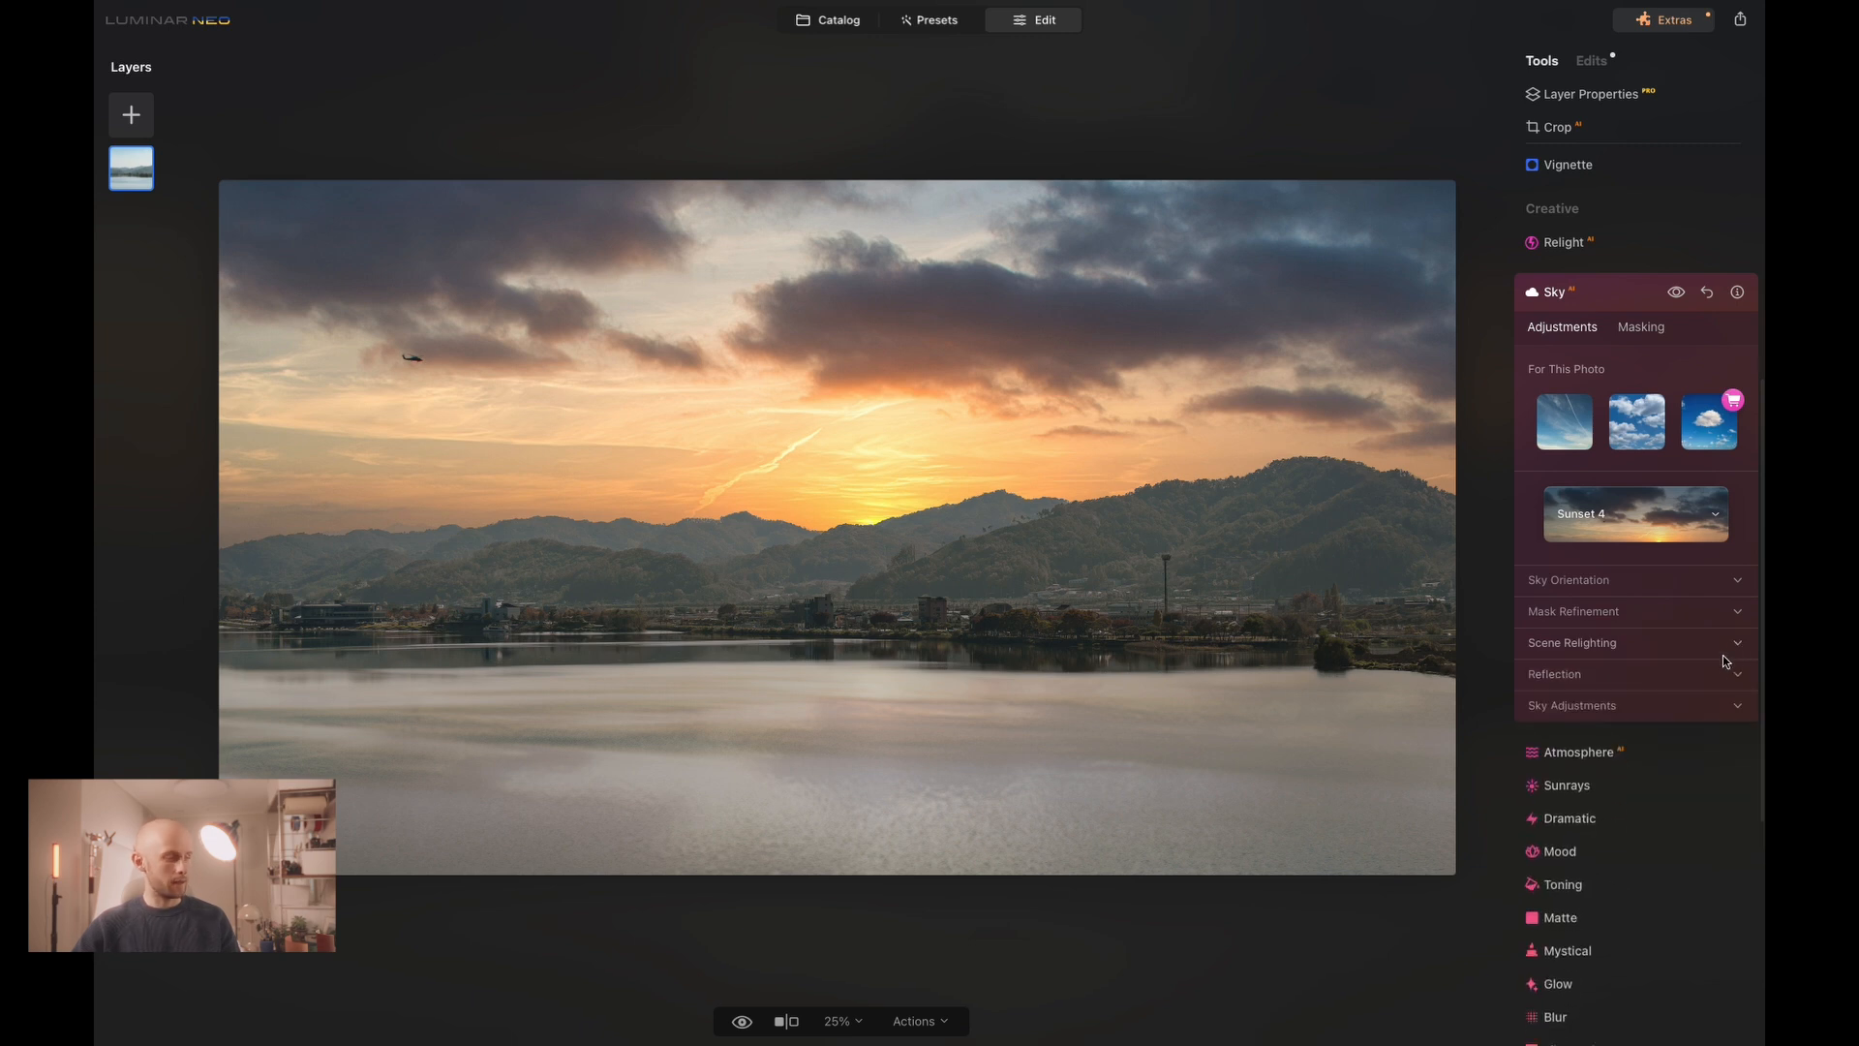
{"action": "left_click", "coordinate": [1720, 681]}
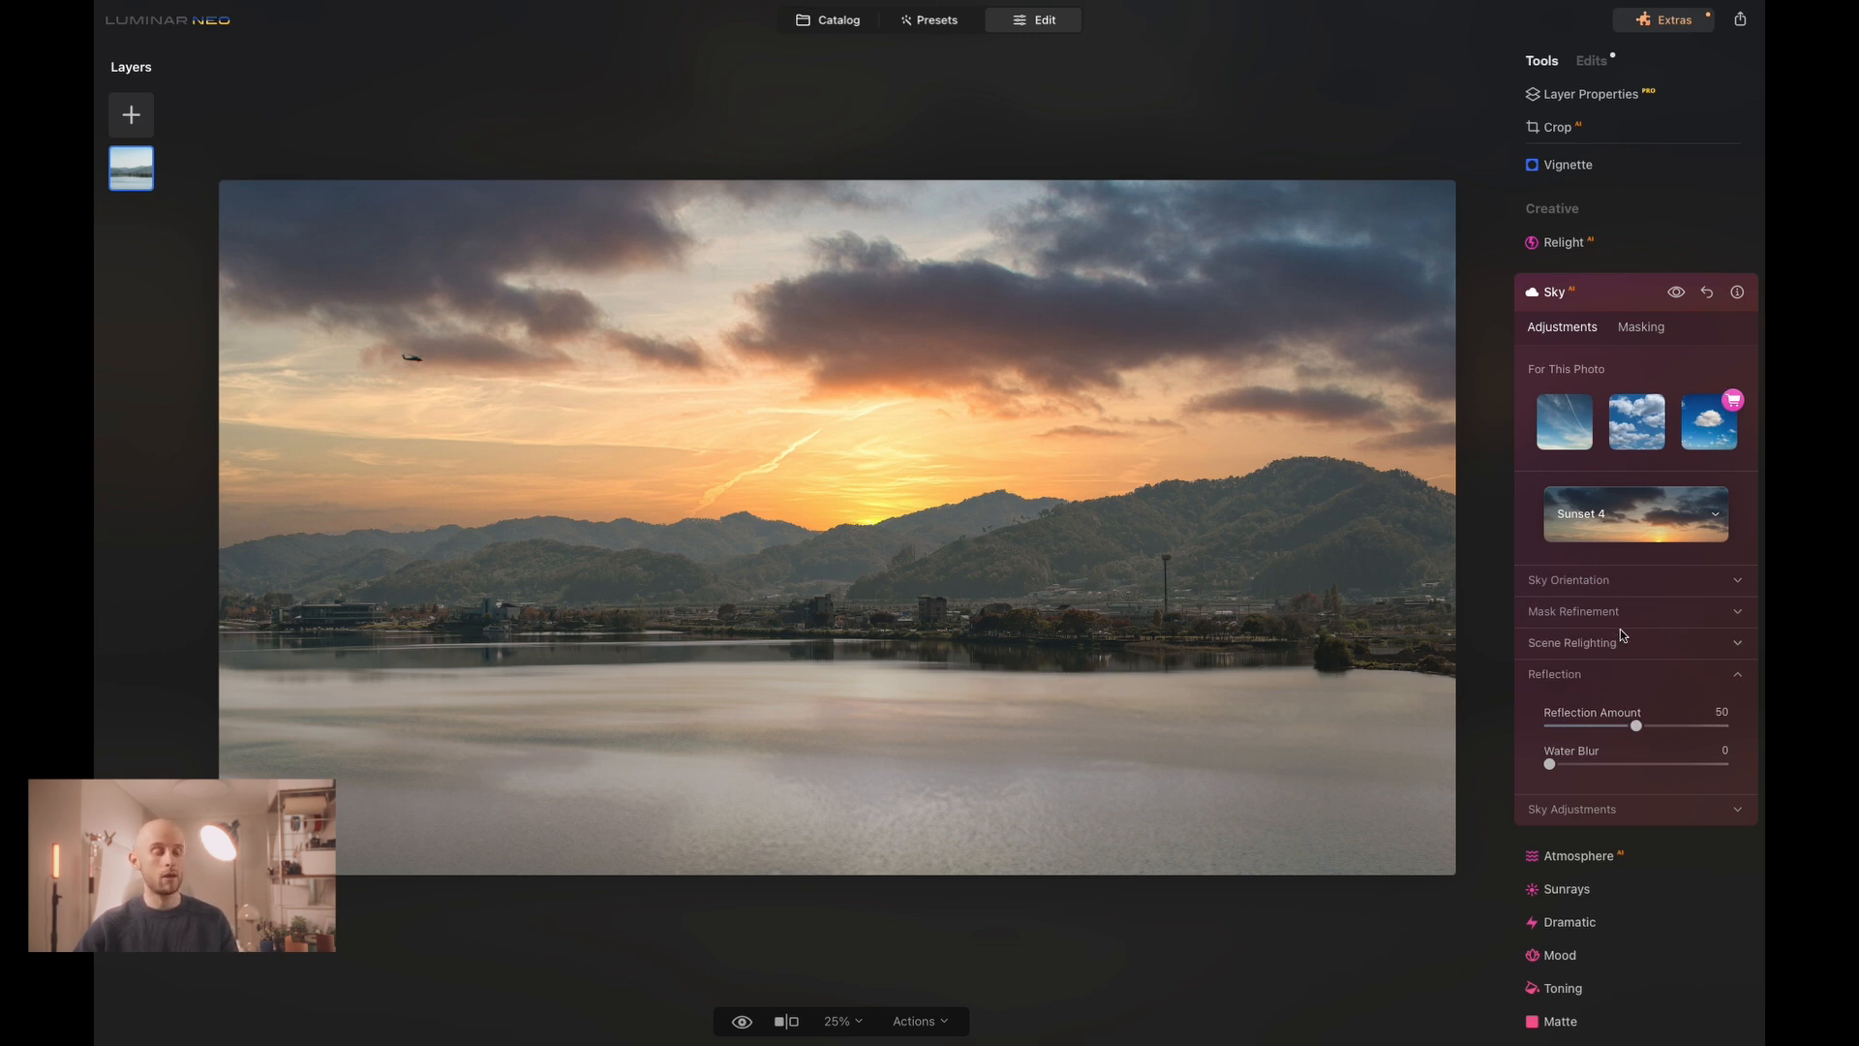
{"action": "left_click", "coordinate": [1627, 581]}
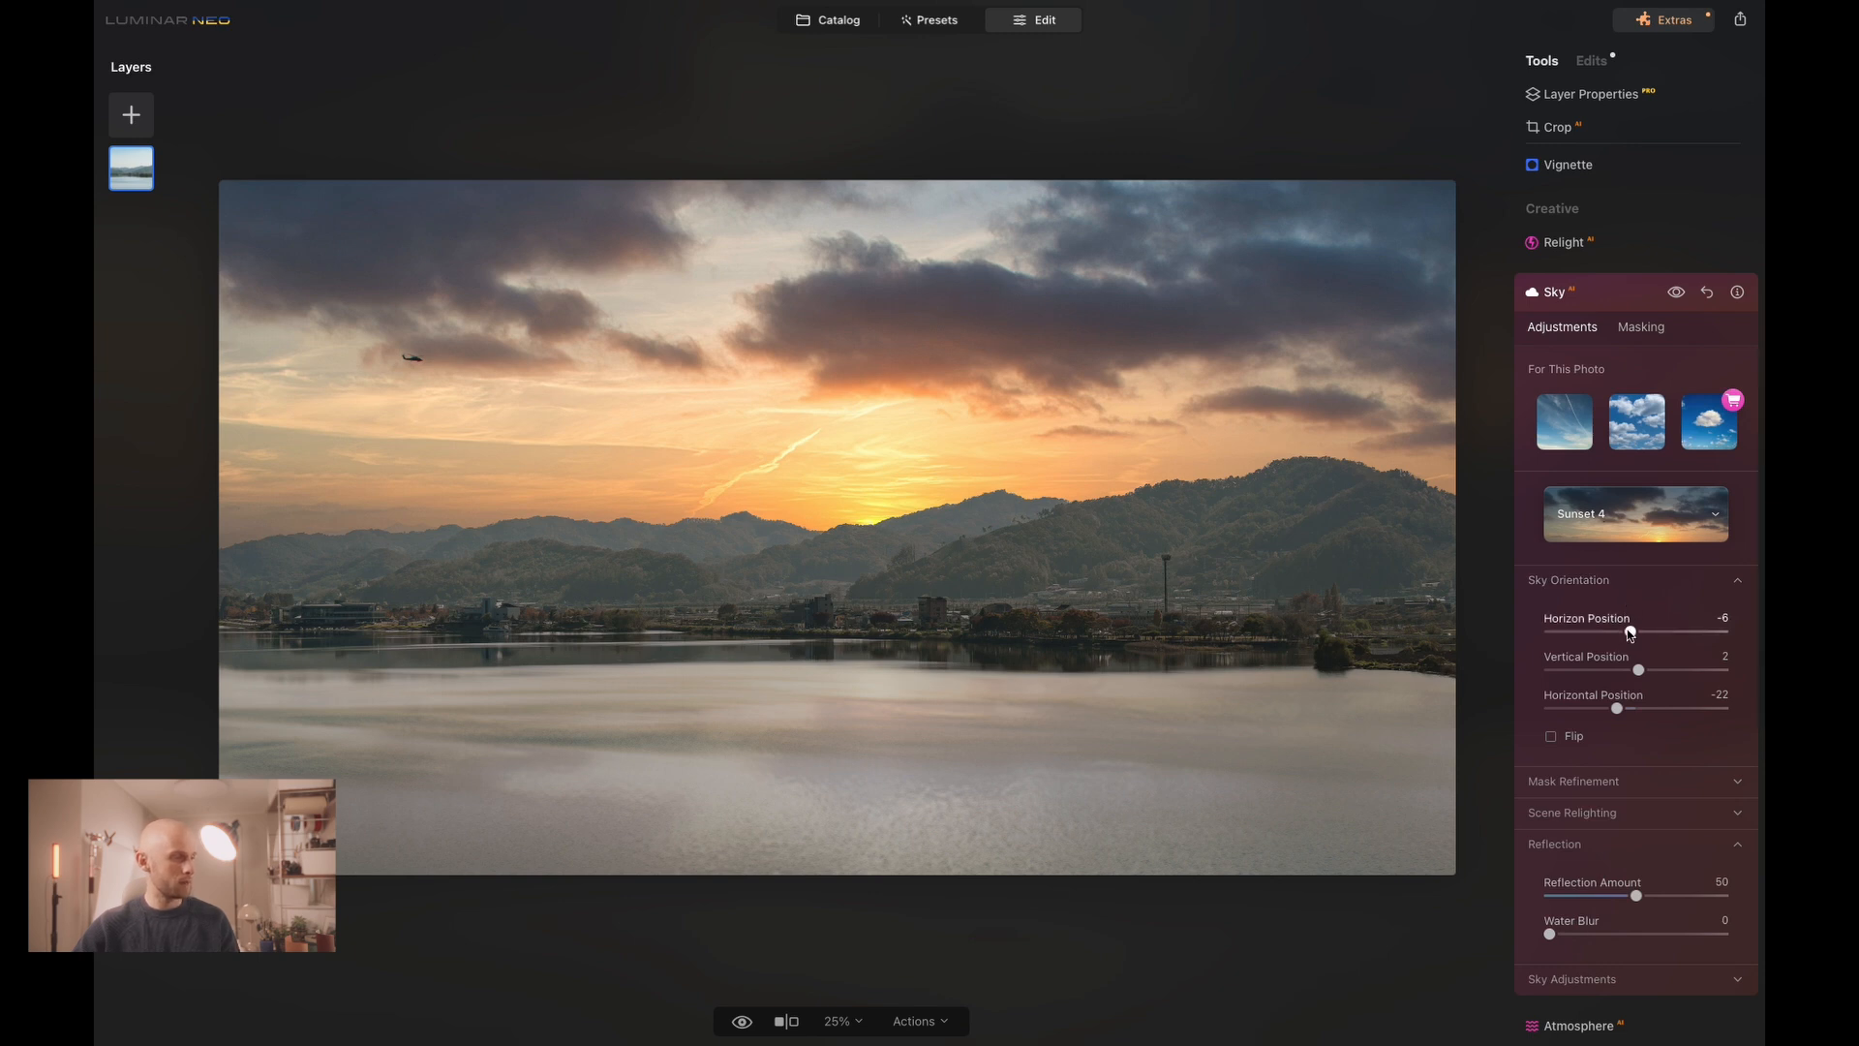
{"action": "mouse_move", "coordinate": [1617, 709]}
{"action": "left_mouse_down"}
{"action": "mouse_move", "coordinate": [1580, 708]}
{"action": "mouse_move", "coordinate": [1655, 711]}
{"action": "mouse_move", "coordinate": [1619, 713]}
{"action": "left_mouse_up"}
{"action": "scroll", "coordinate": [1652, 774], "scroll_direction": "down", "scroll_amount": 1}
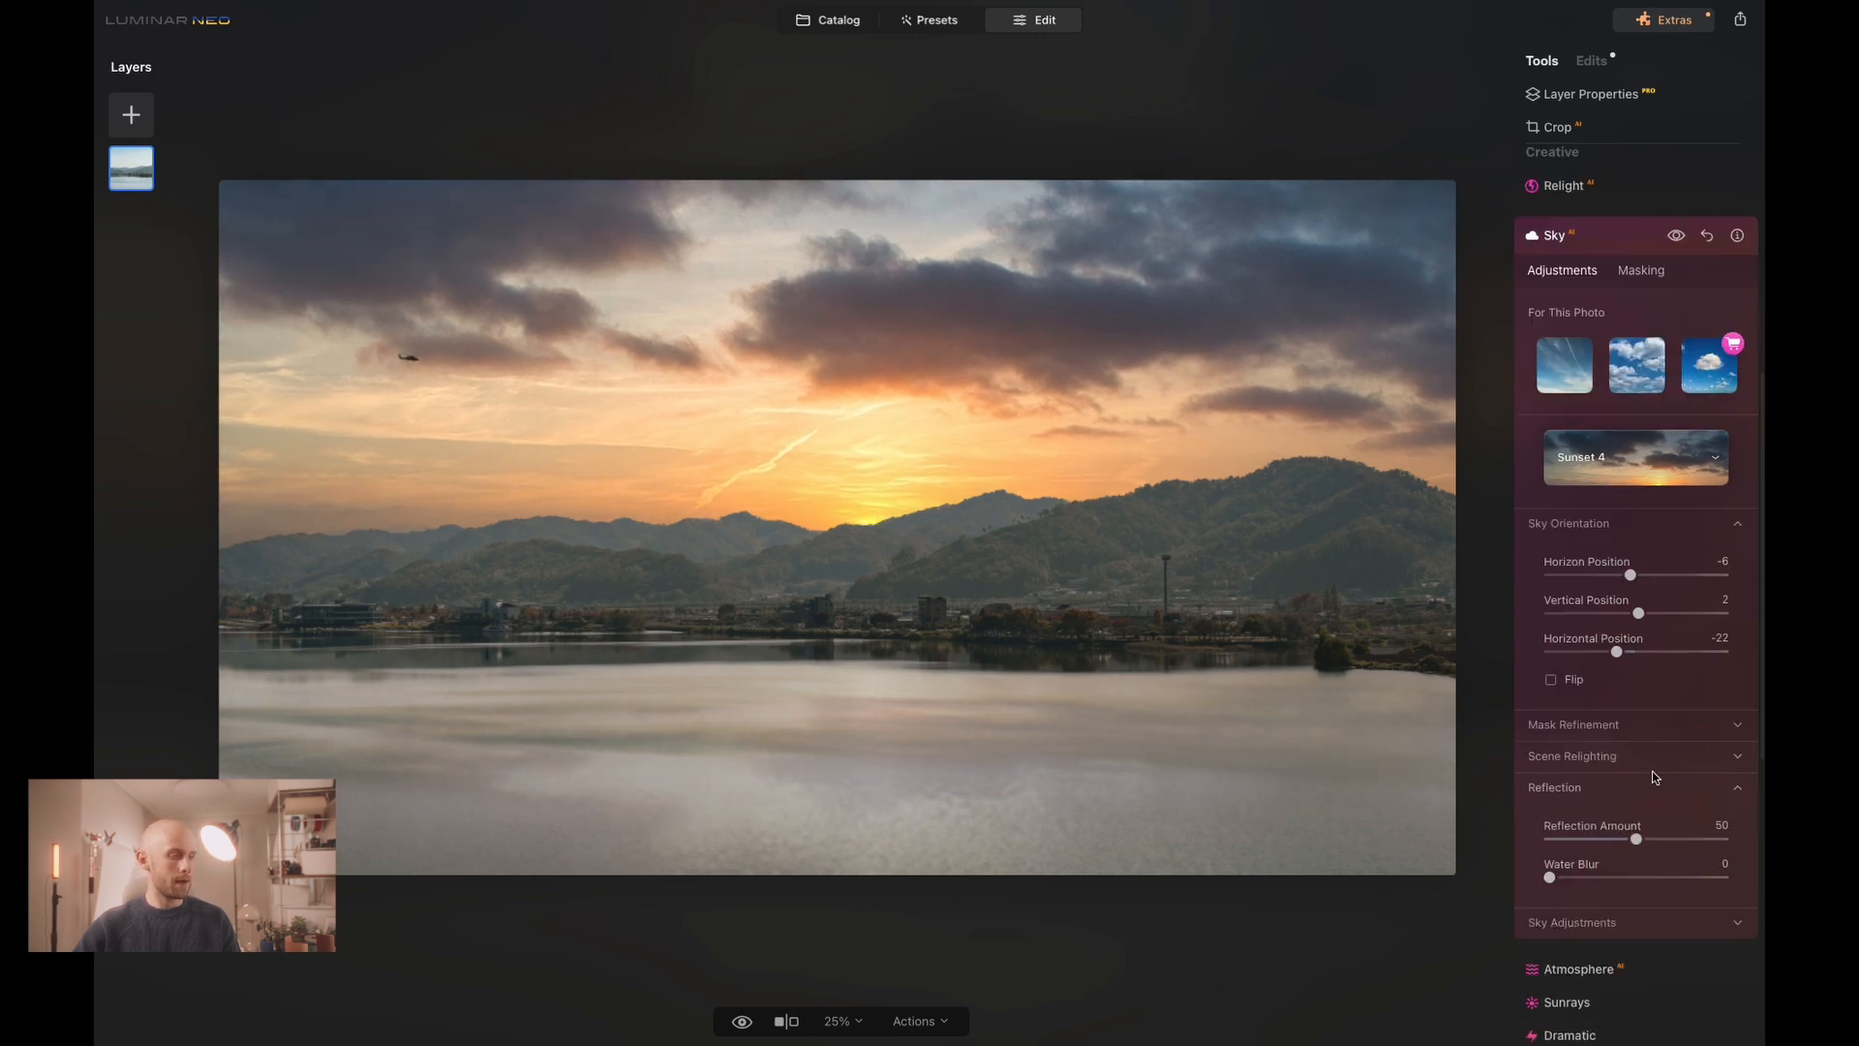
{"action": "left_click", "coordinate": [1607, 523]}
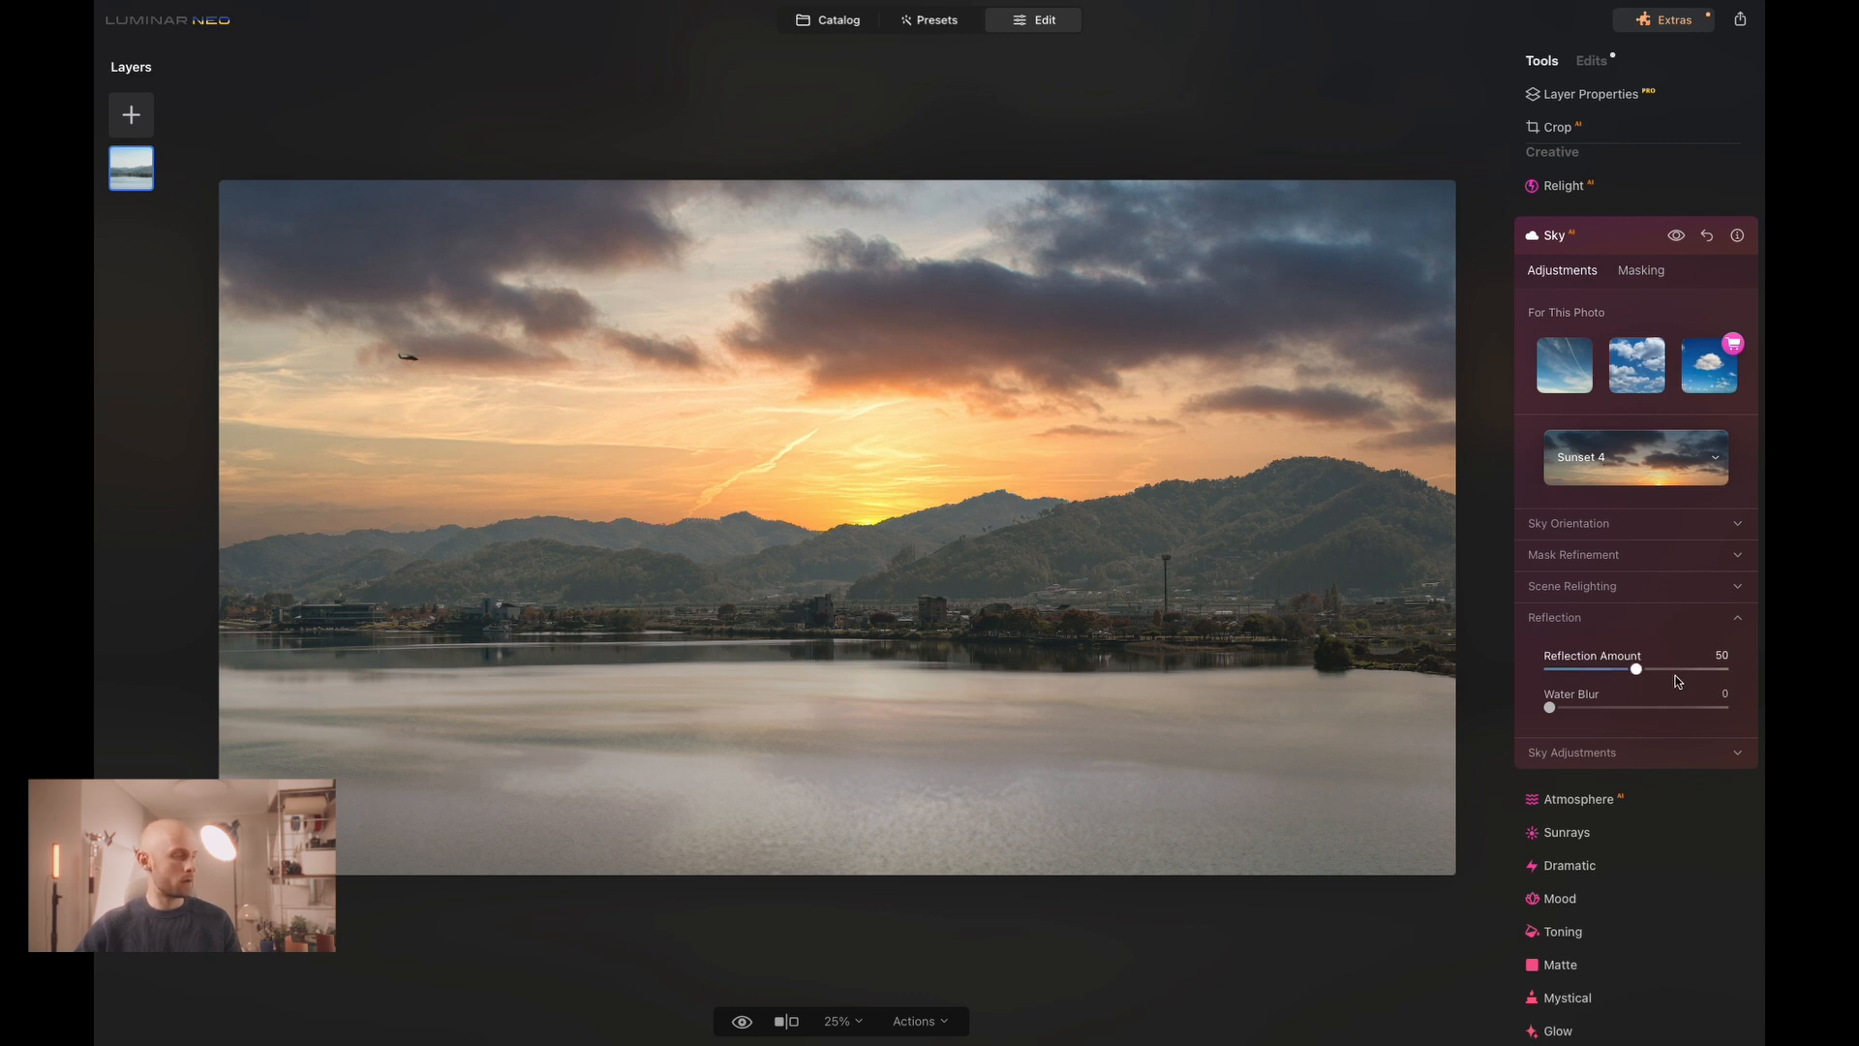
{"action": "mouse_move", "coordinate": [1567, 710]}
{"action": "left_mouse_down"}
{"action": "mouse_move", "coordinate": [1594, 710]}
{"action": "mouse_move", "coordinate": [1542, 717]}
{"action": "left_mouse_up"}
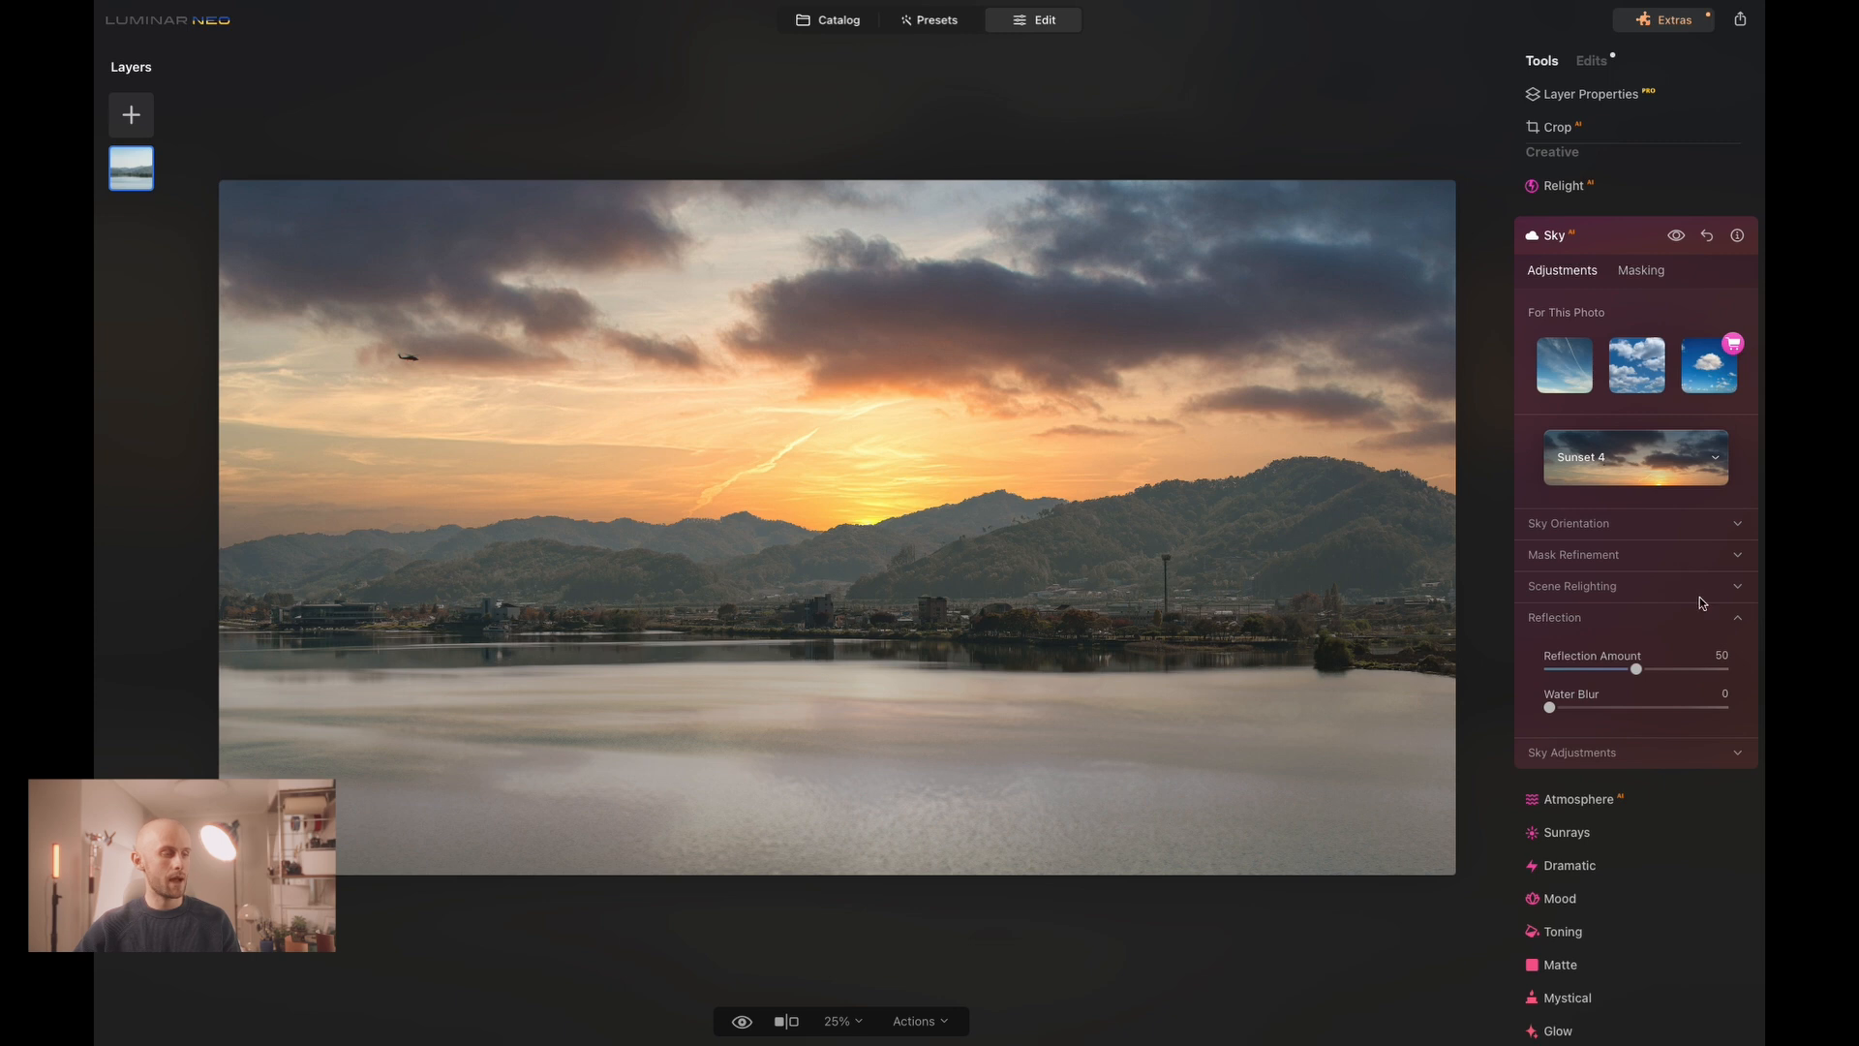
Try the Defocus, Grain and an Atmospheric Haze of 64 in Sky Adjustments, returning each to 0.
{"action": "left_click", "coordinate": [1733, 621]}
{"action": "left_click", "coordinate": [1728, 656]}
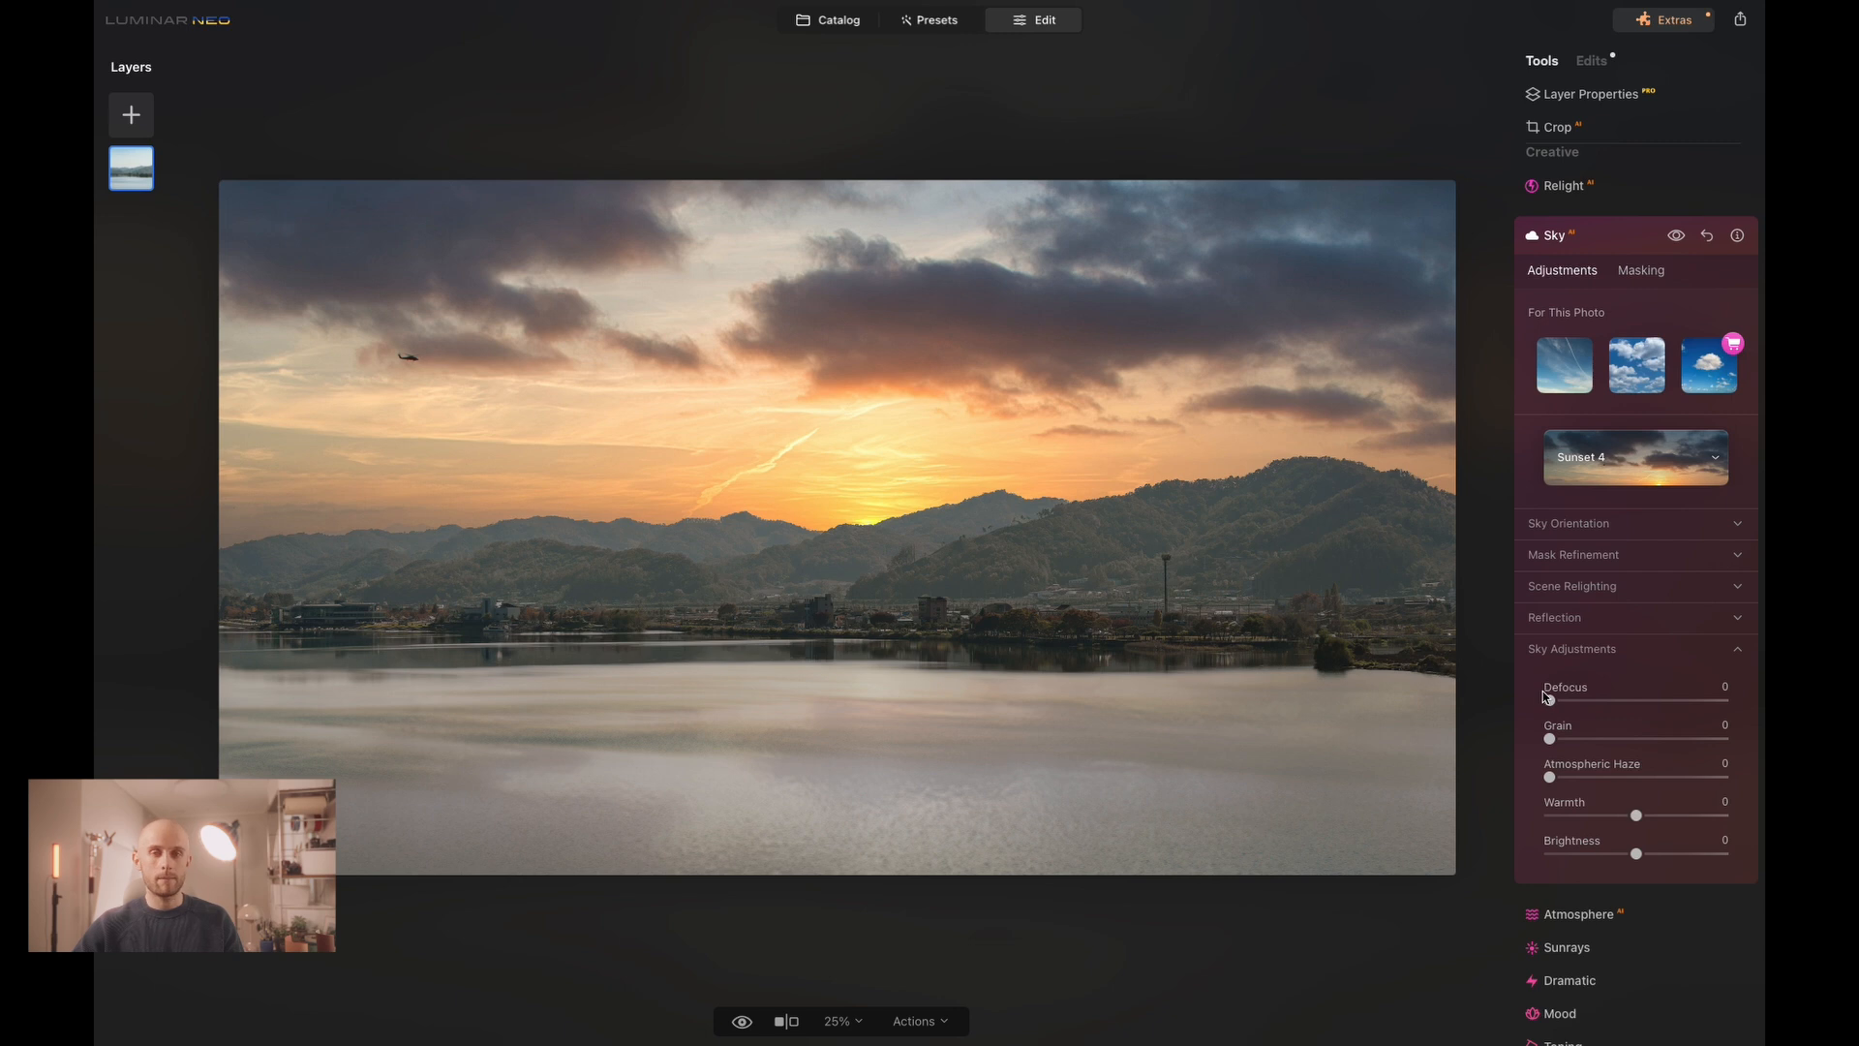
{"action": "mouse_move", "coordinate": [1550, 701]}
{"action": "left_mouse_down"}
{"action": "mouse_move", "coordinate": [1650, 708]}
{"action": "mouse_move", "coordinate": [1531, 700]}
{"action": "left_mouse_up"}
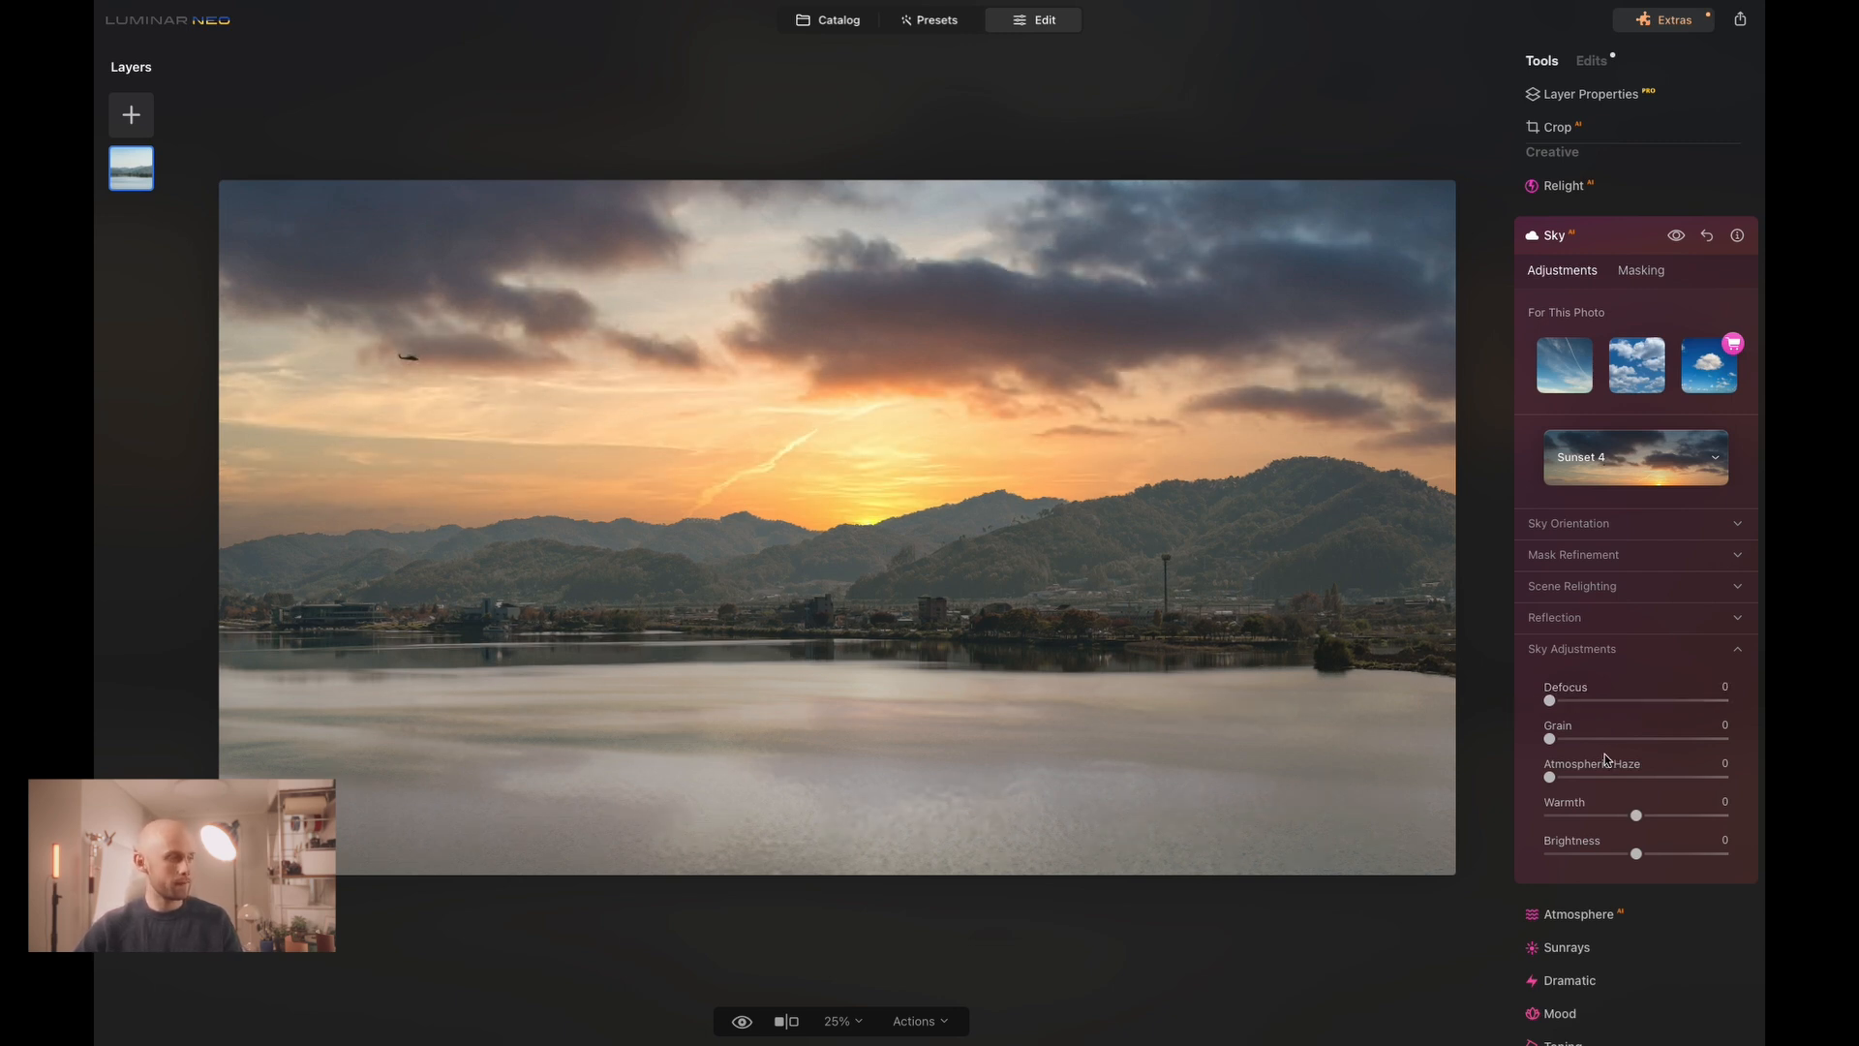
{"action": "left_click_drag", "start_coordinate": [1568, 743], "coordinate": [1678, 744]}
{"action": "double_click", "coordinate": [1677, 742]}
{"action": "scroll", "coordinate": [1644, 694], "scroll_direction": "down", "scroll_amount": 1}
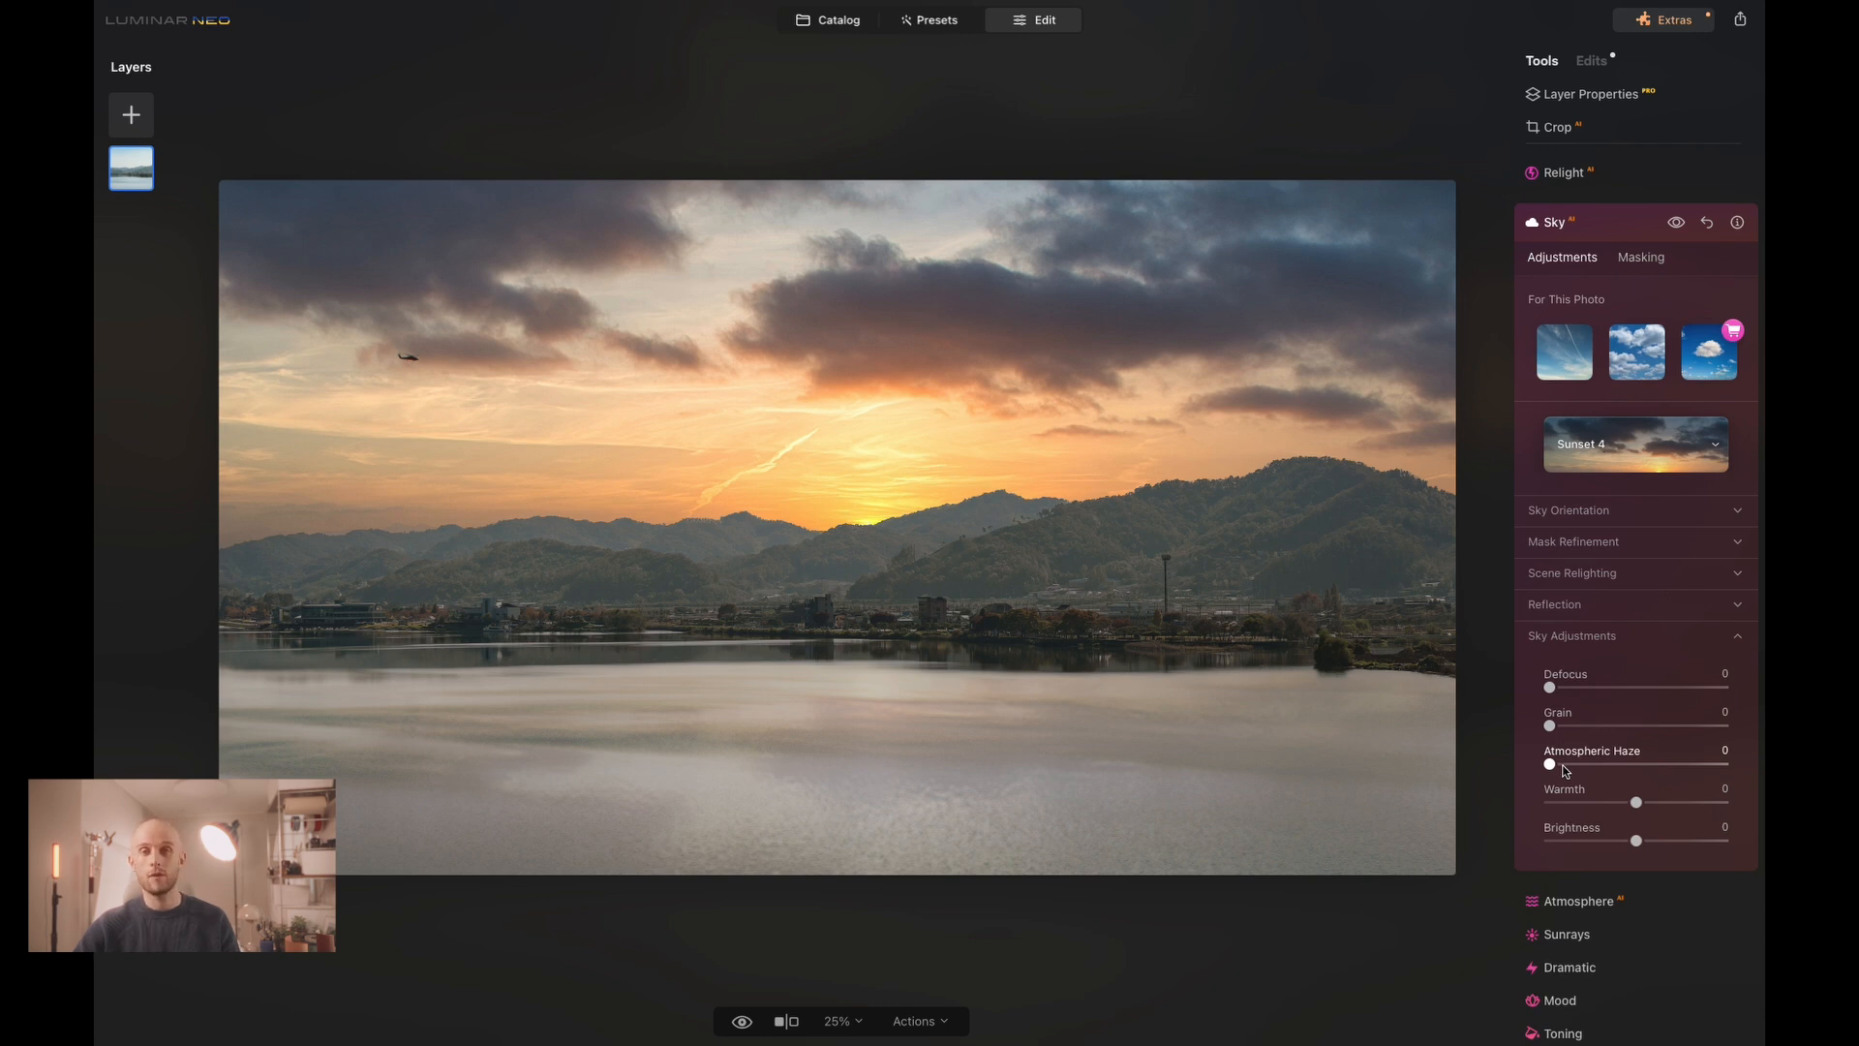
{"action": "left_click_drag", "start_coordinate": [1552, 765], "coordinate": [1660, 776]}
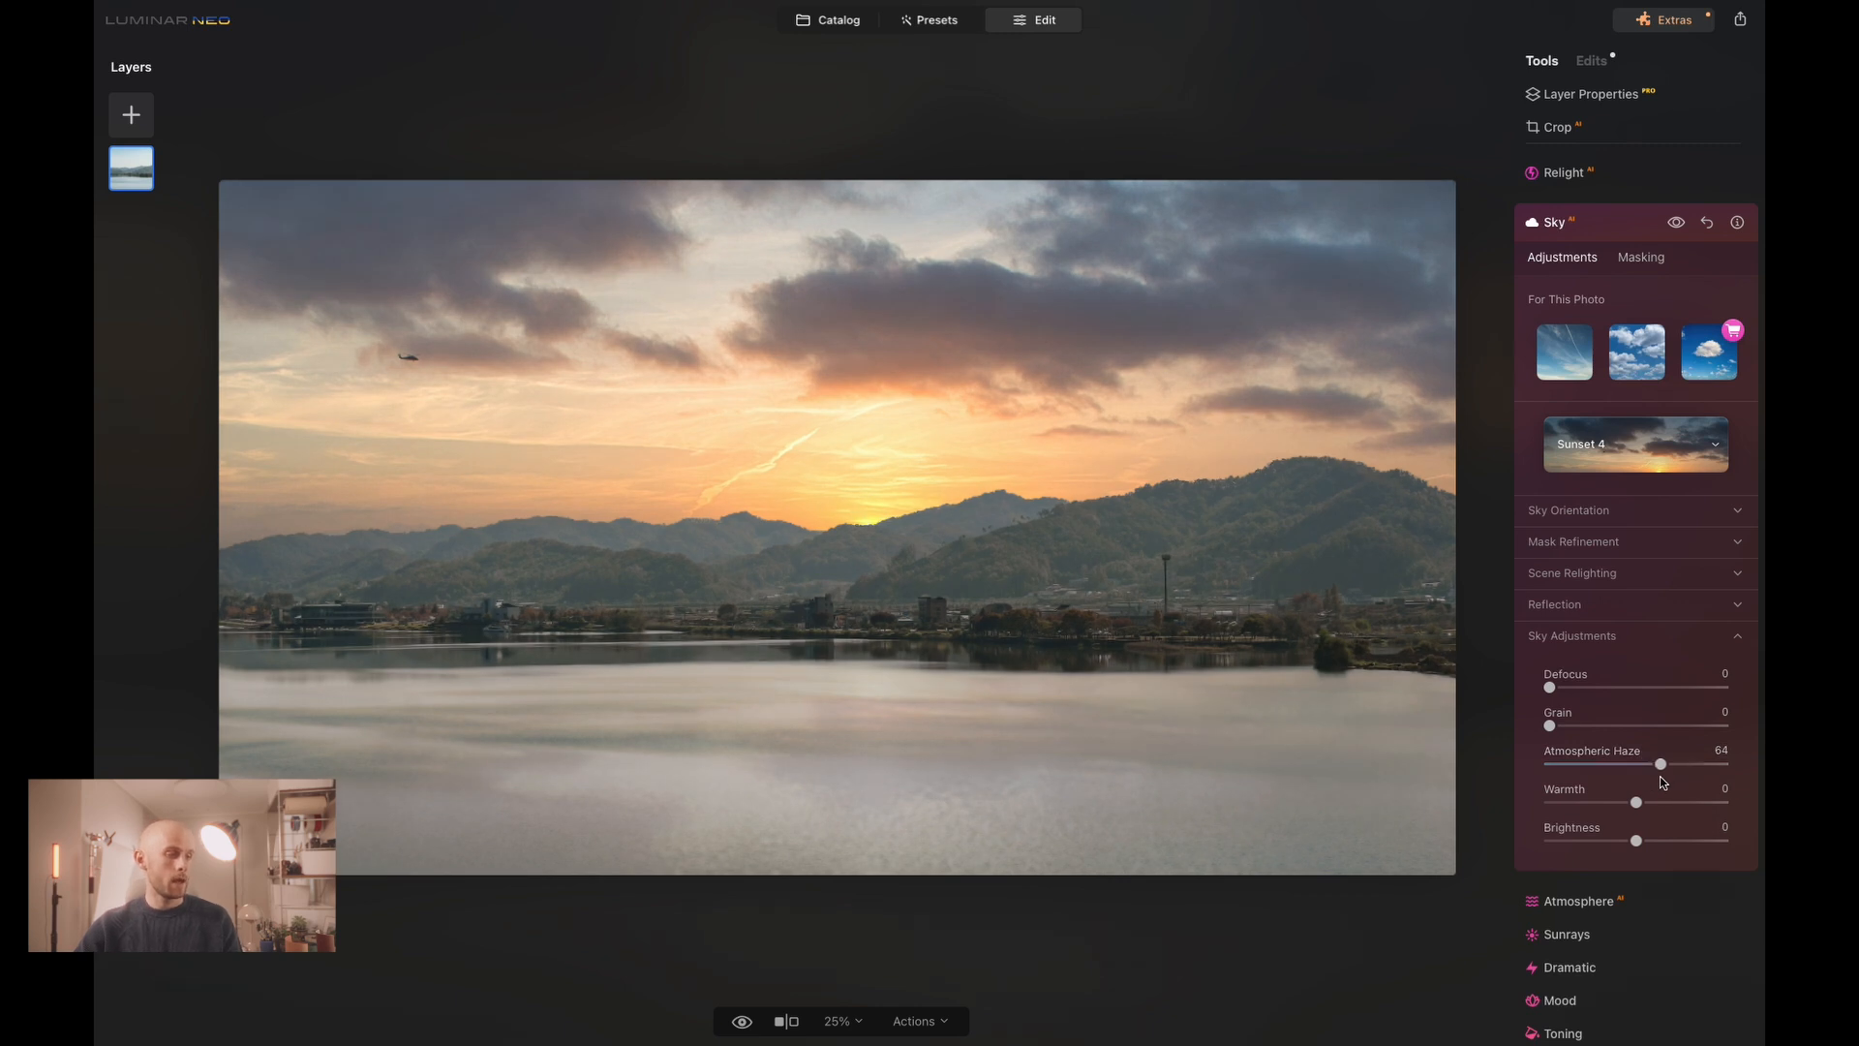
{"action": "left_click_drag", "start_coordinate": [1660, 765], "coordinate": [1547, 771]}
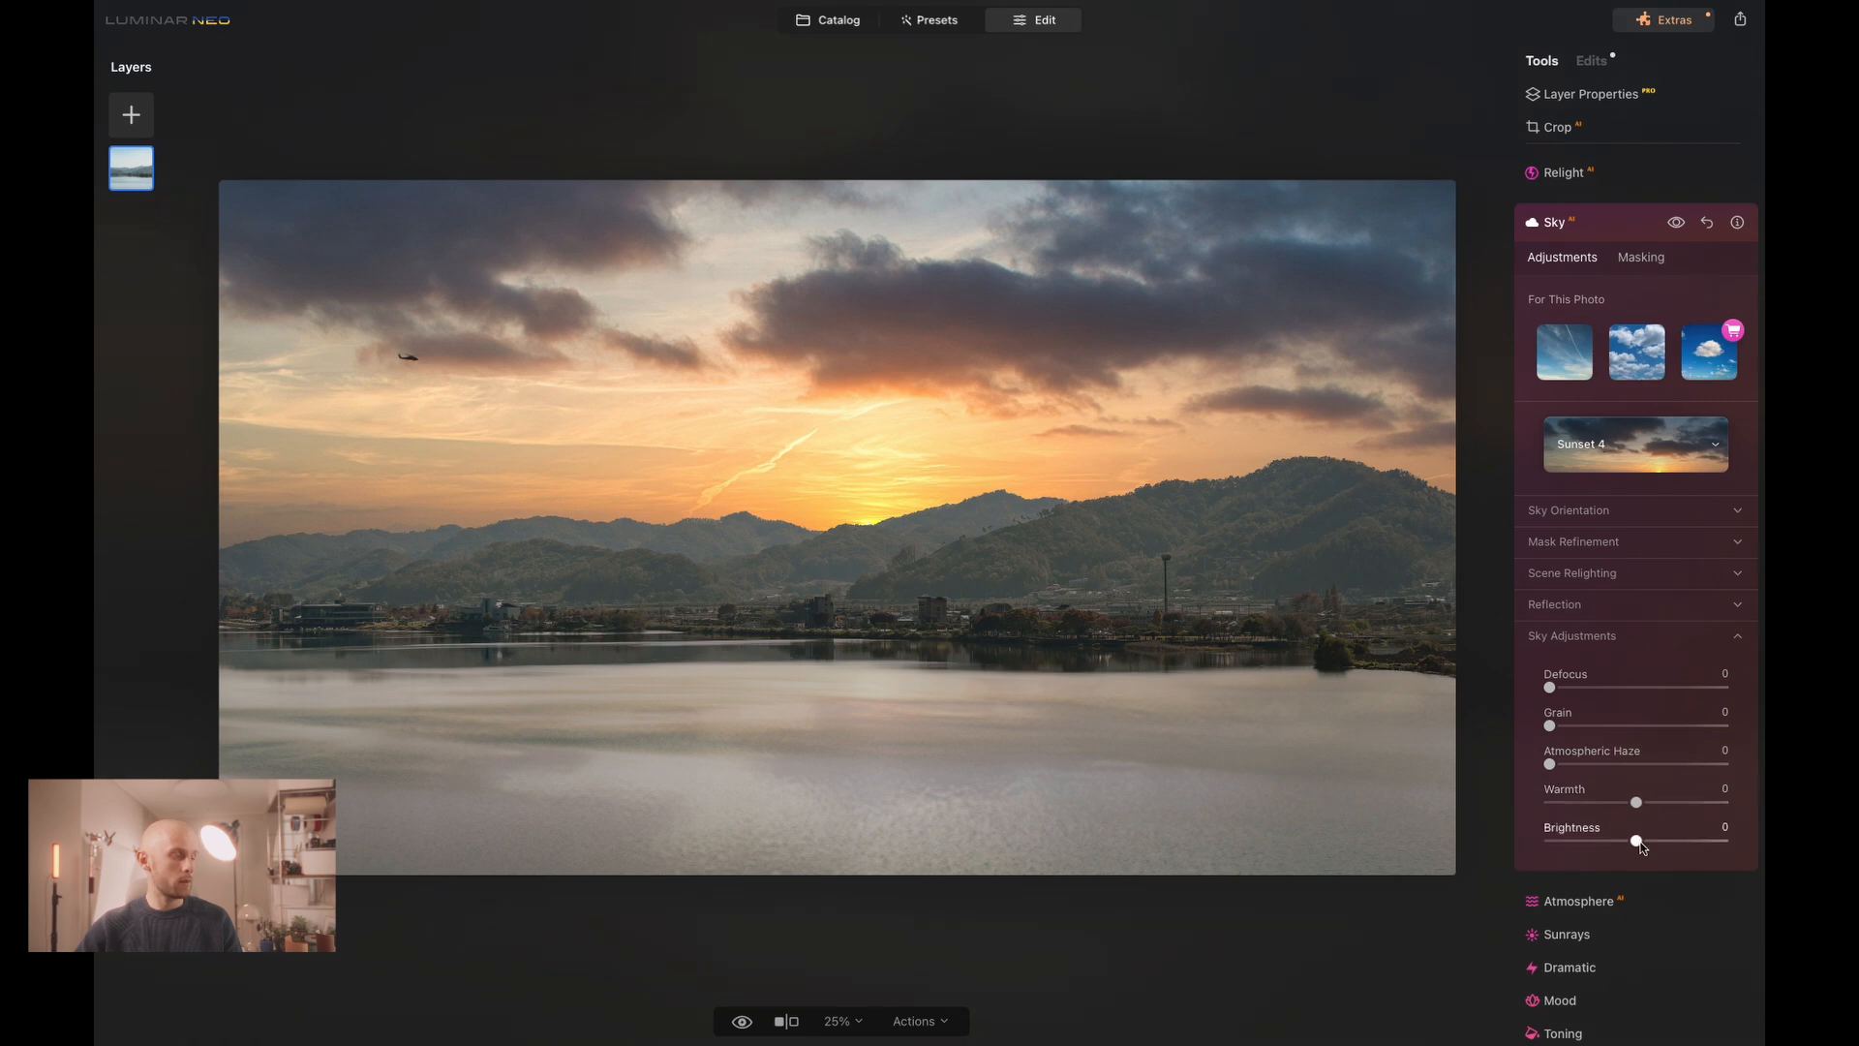
Set the replacement sky's Brightness to -35 in Sky Adjustments, keeping Warmth at 0.
{"action": "mouse_move", "coordinate": [1635, 804]}
{"action": "left_mouse_down"}
{"action": "mouse_move", "coordinate": [1664, 810]}
{"action": "mouse_move", "coordinate": [1636, 808]}
{"action": "left_mouse_up"}
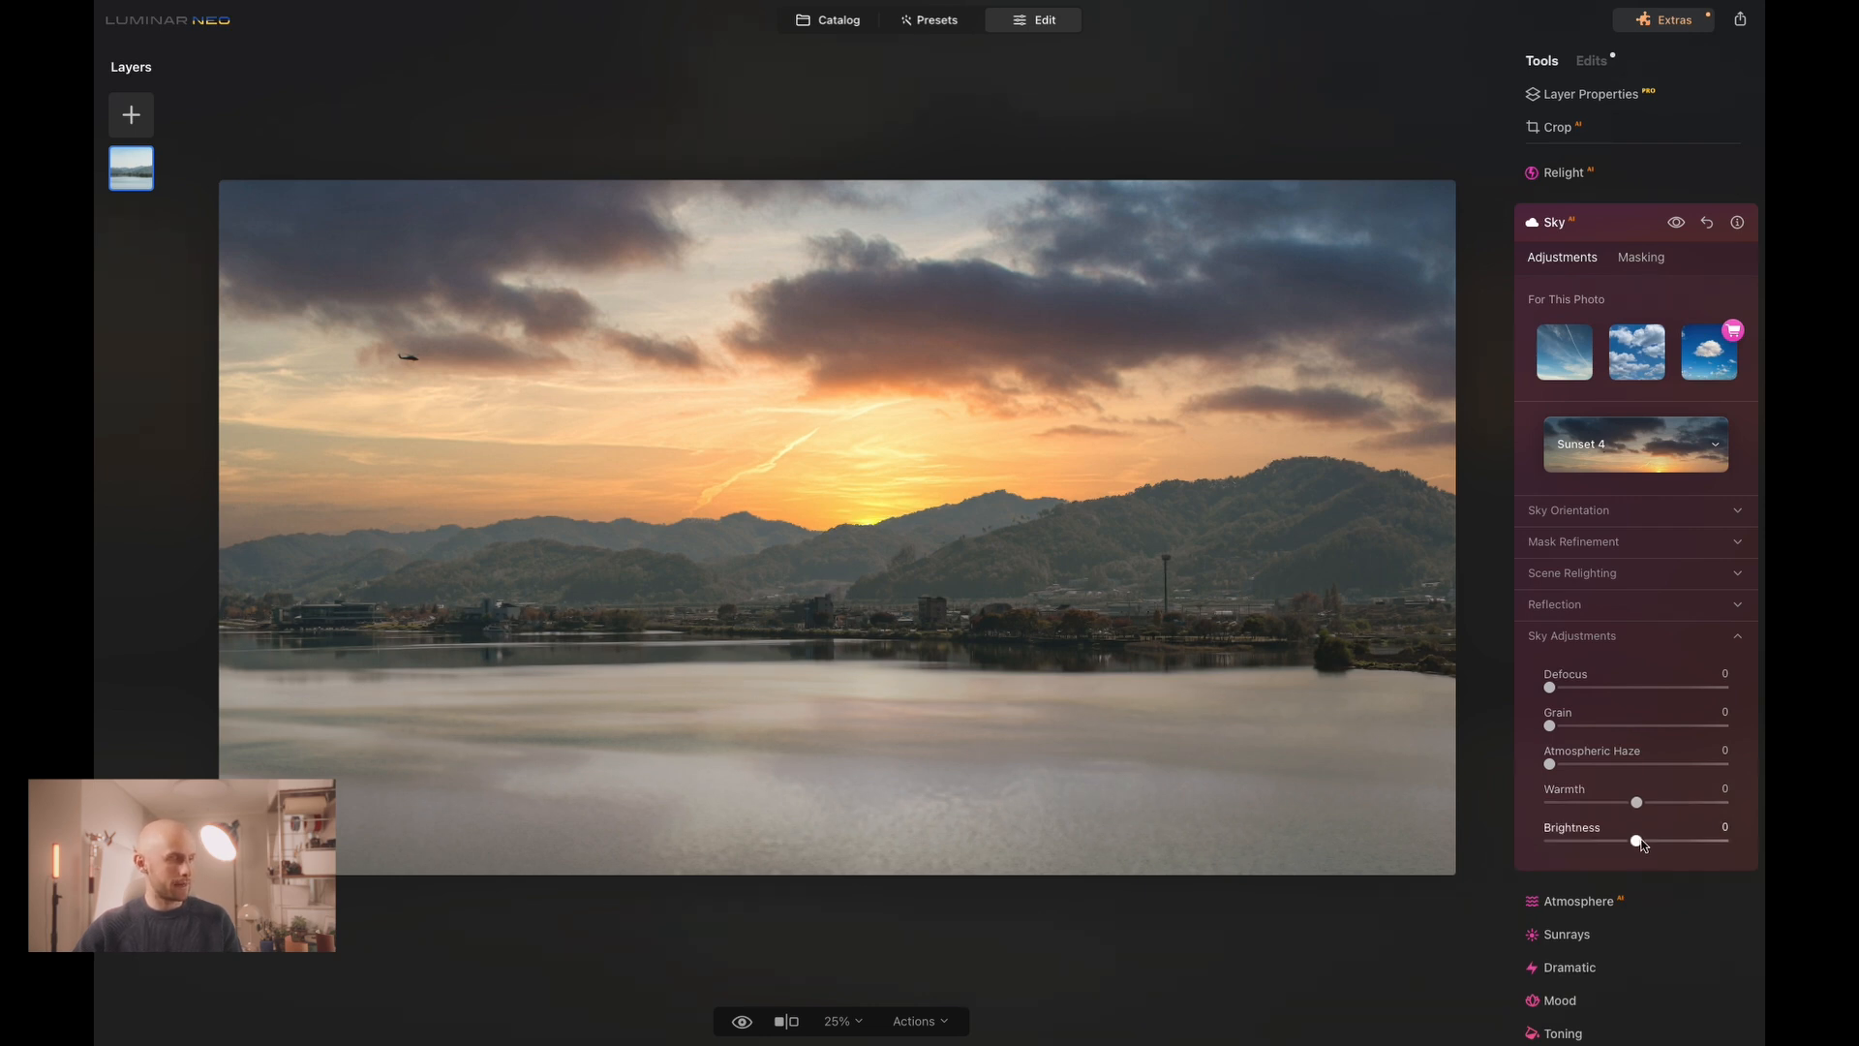
{"action": "left_click_drag", "start_coordinate": [1635, 842], "coordinate": [1603, 841]}
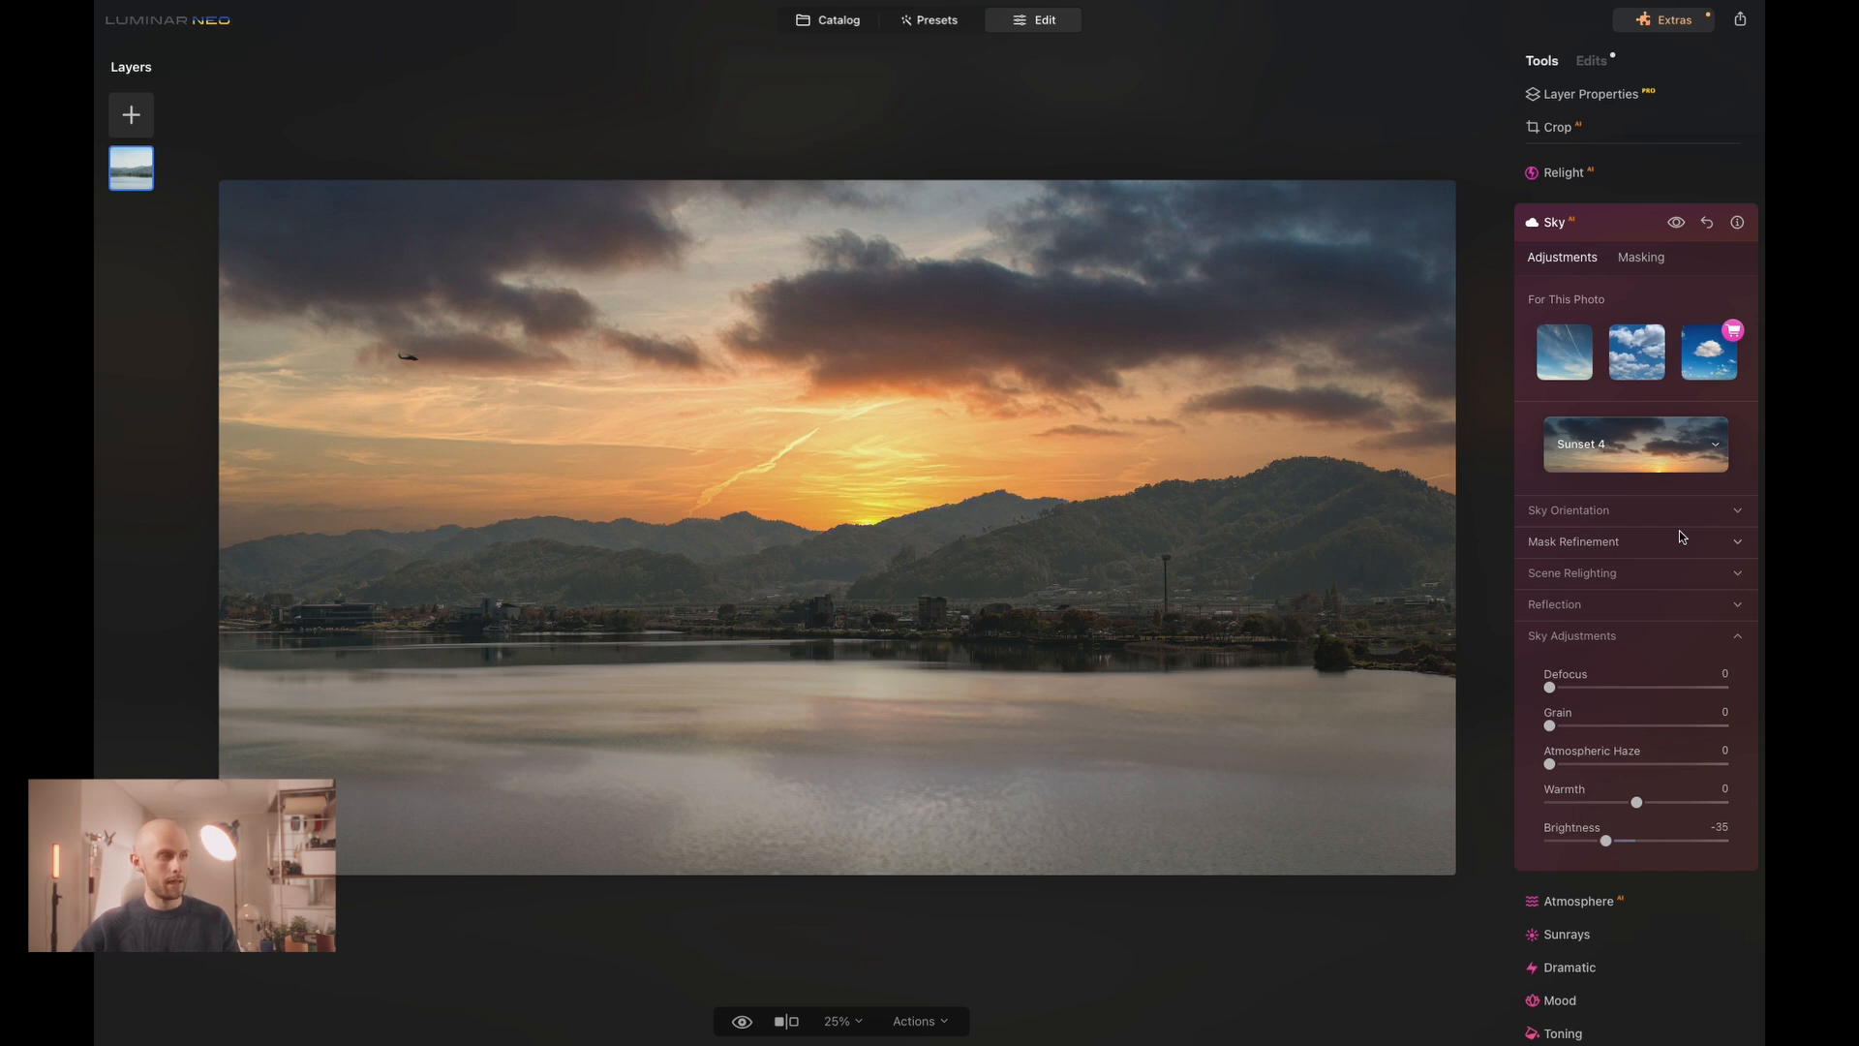
{"action": "left_click", "coordinate": [1626, 223]}
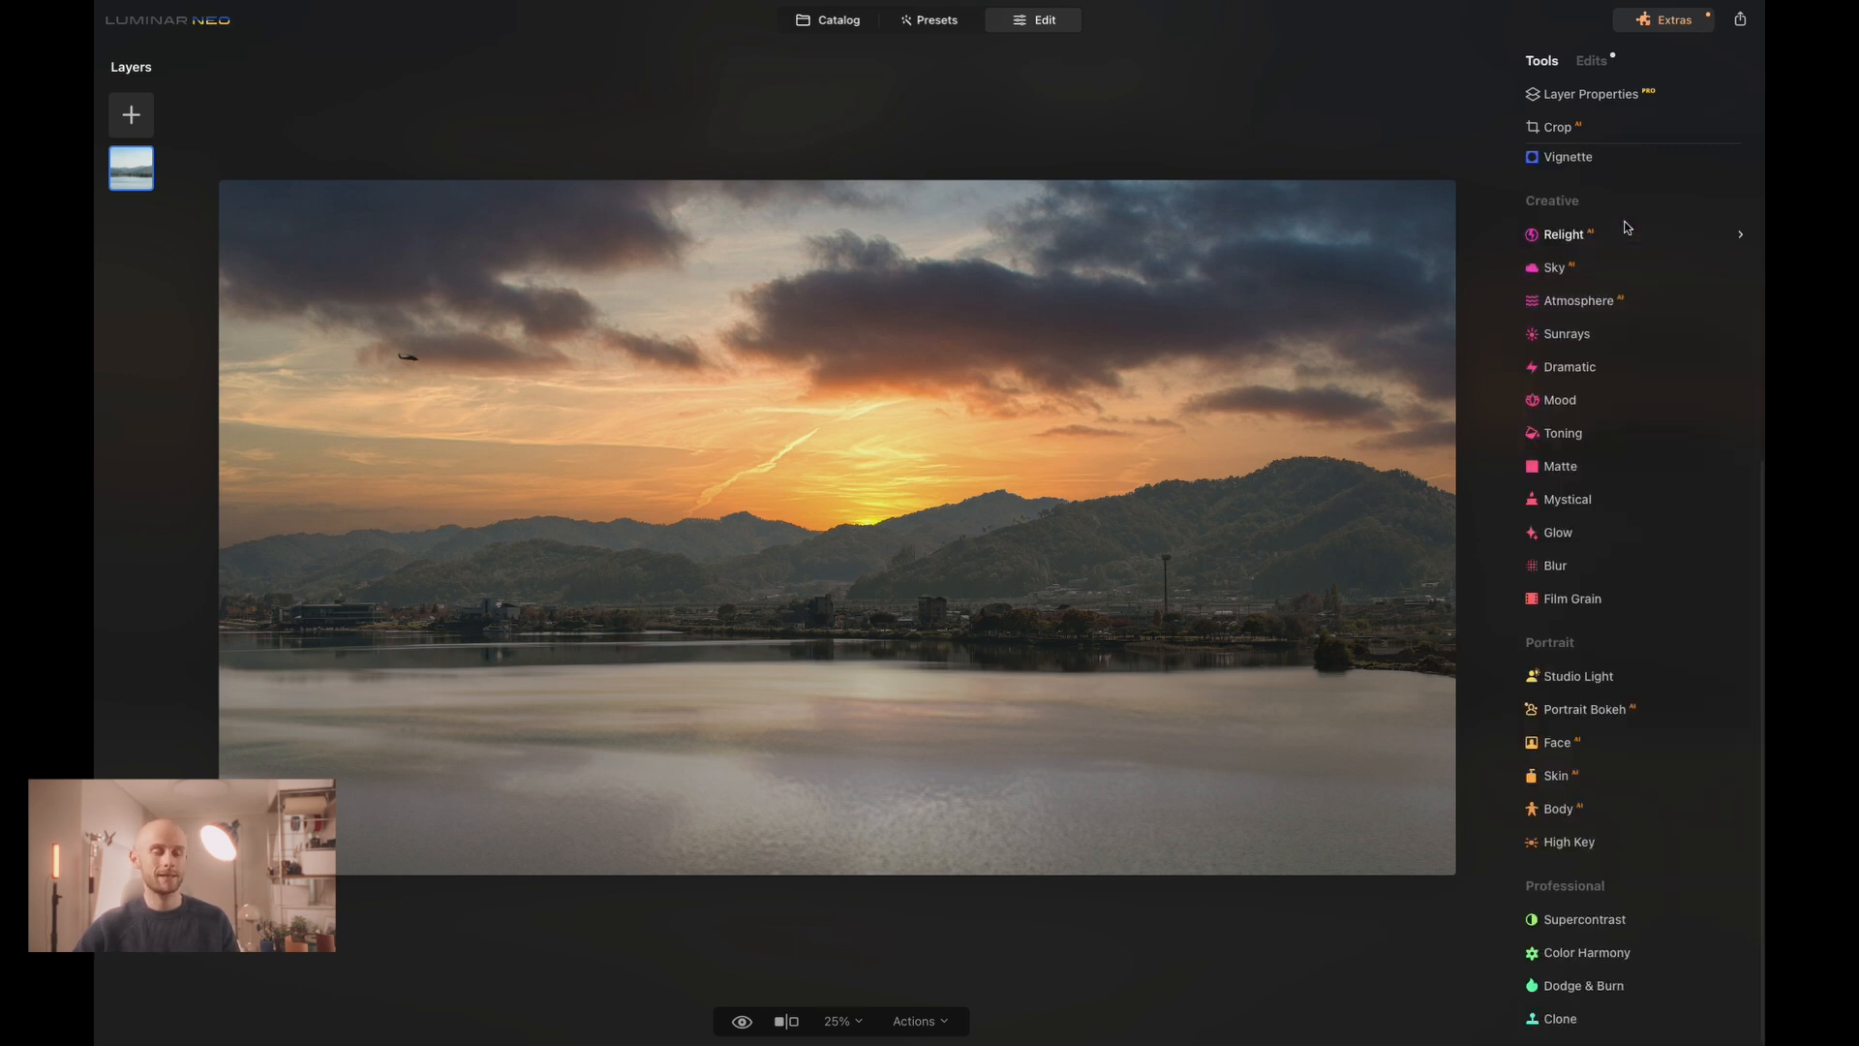
Set Dehaze to 37 and Golden Hour to 22 with the Landscape tool.
{"action": "scroll", "coordinate": [1629, 252], "scroll_direction": "up", "scroll_amount": 5}
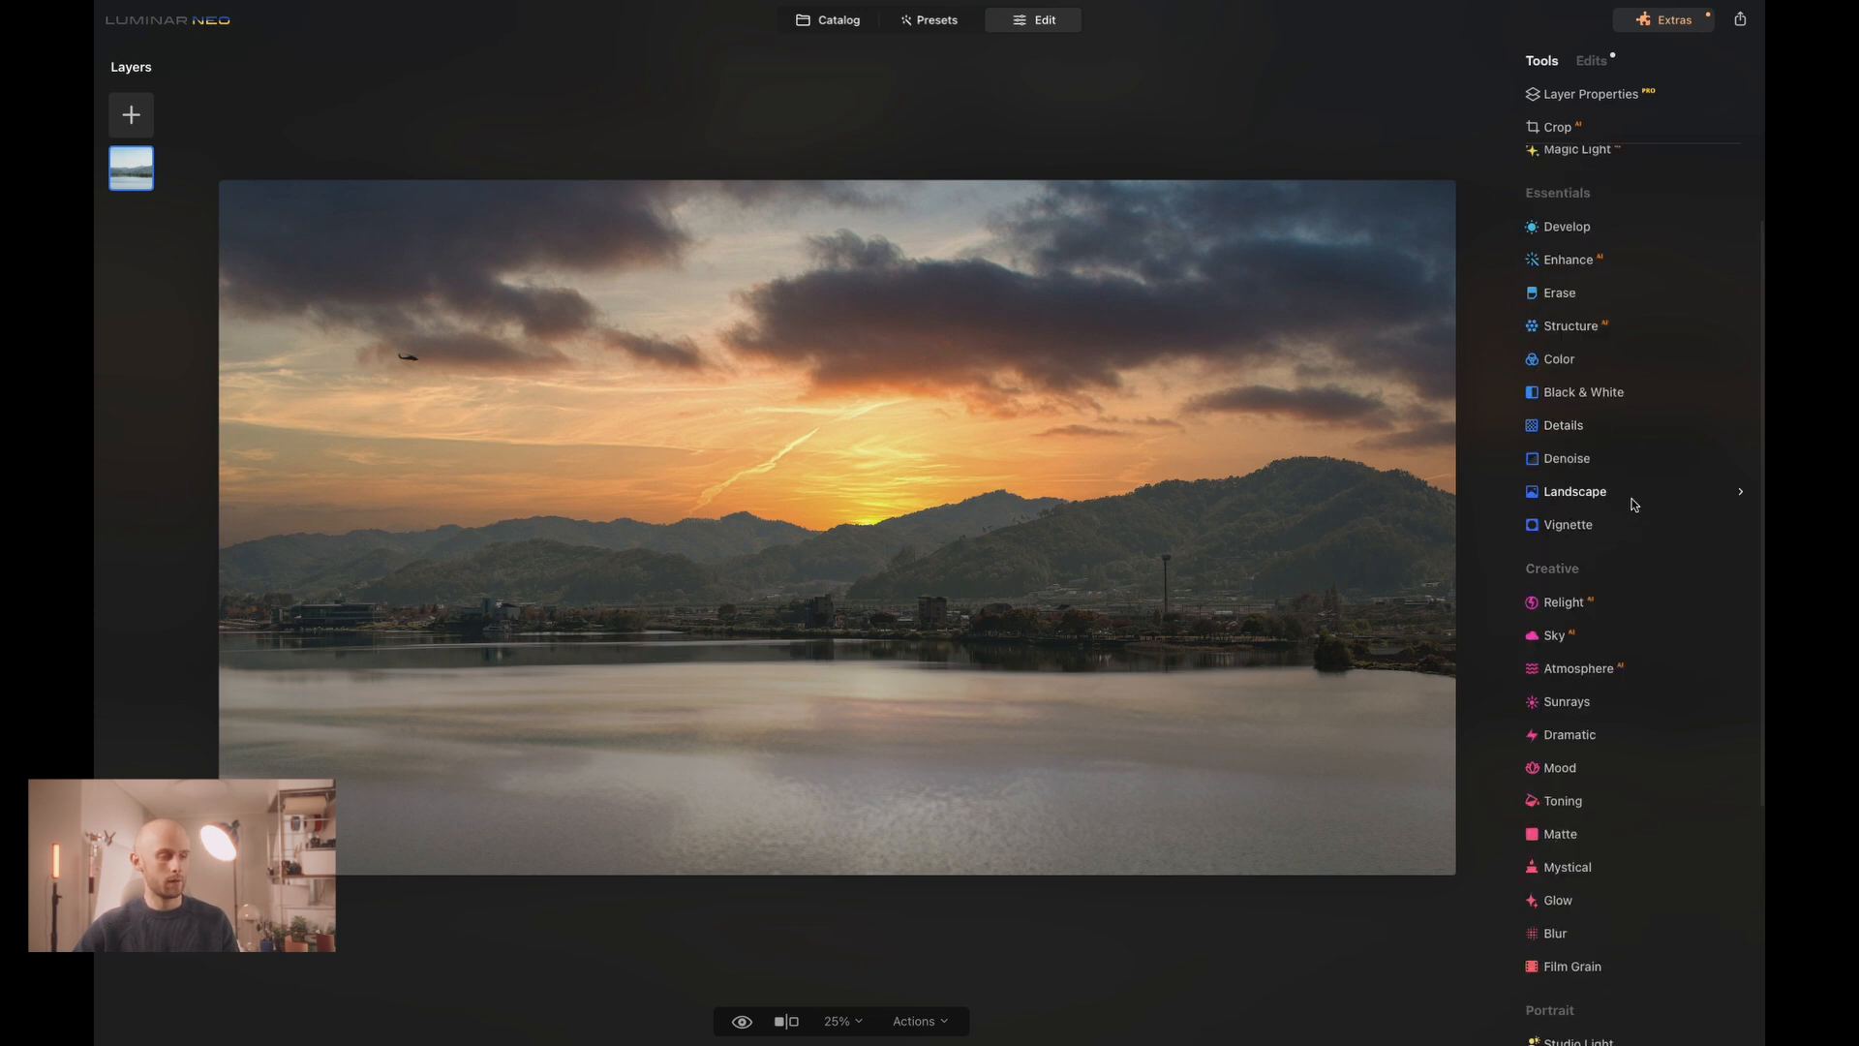
{"action": "left_click", "coordinate": [1635, 503]}
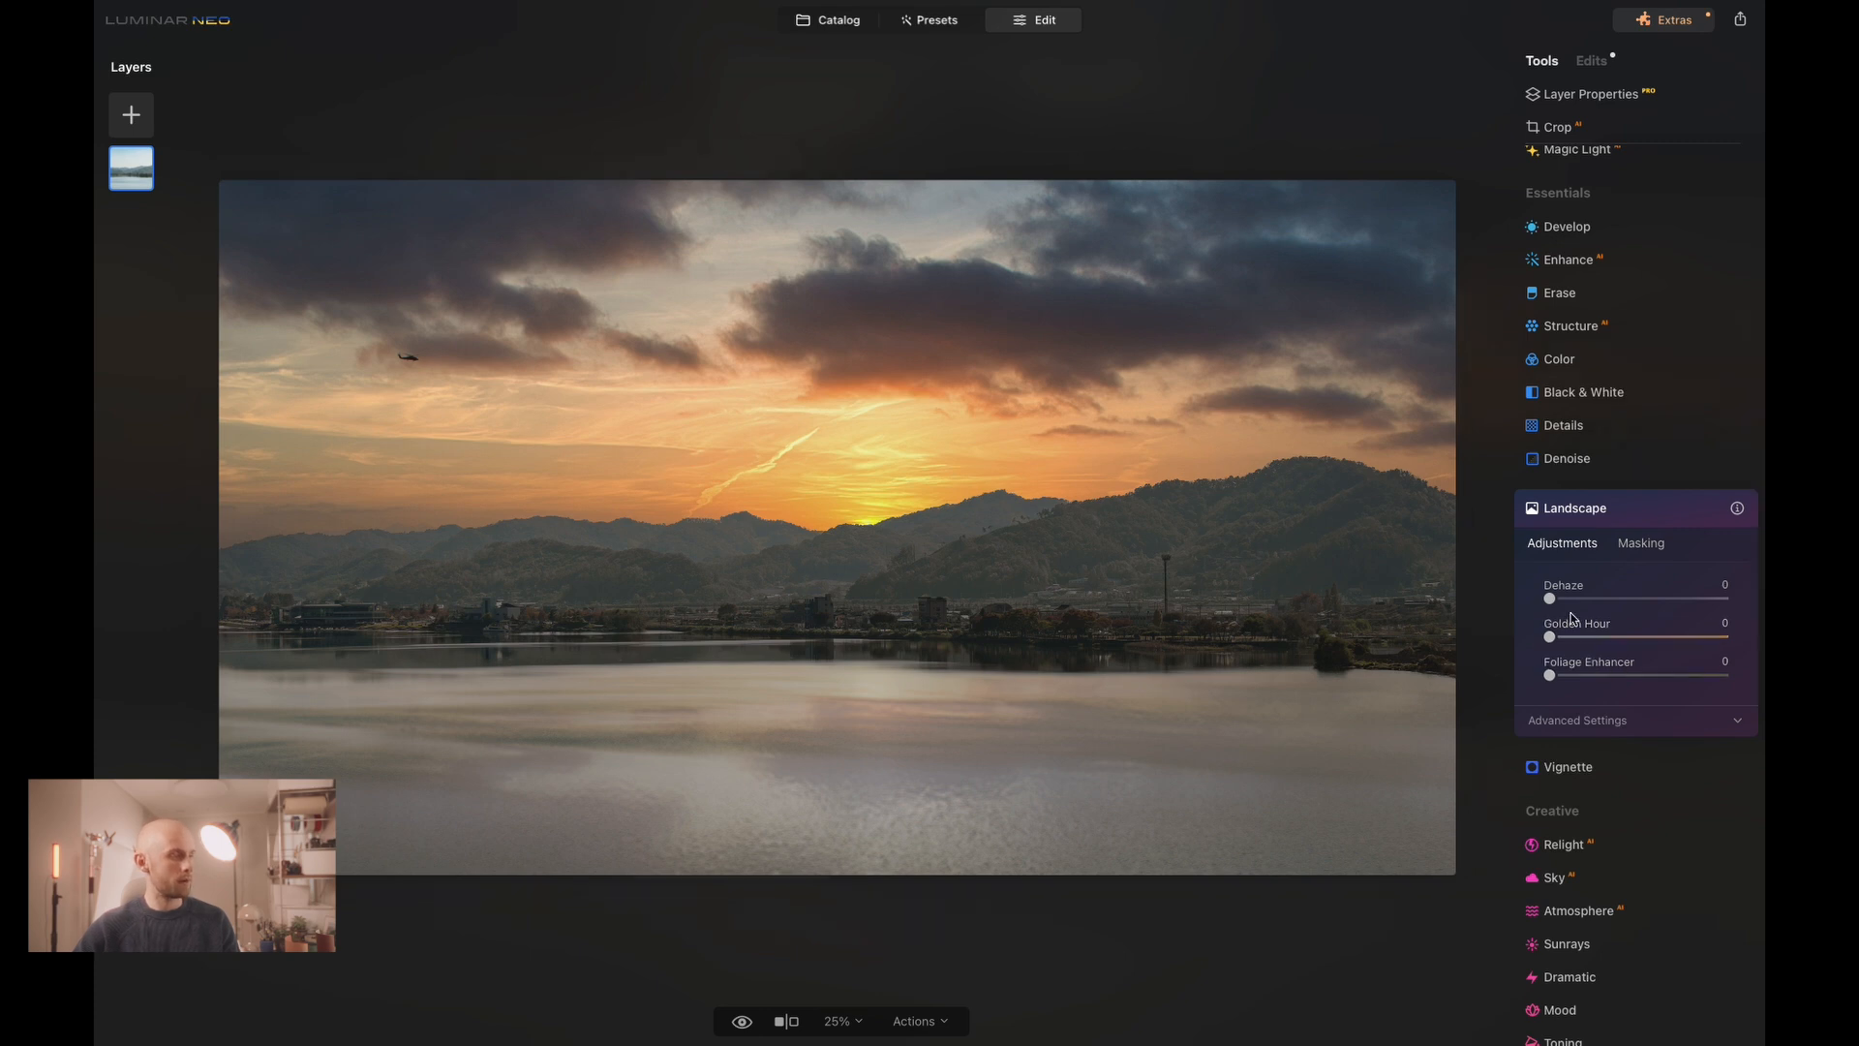
{"action": "left_click_drag", "start_coordinate": [1549, 599], "coordinate": [1623, 608]}
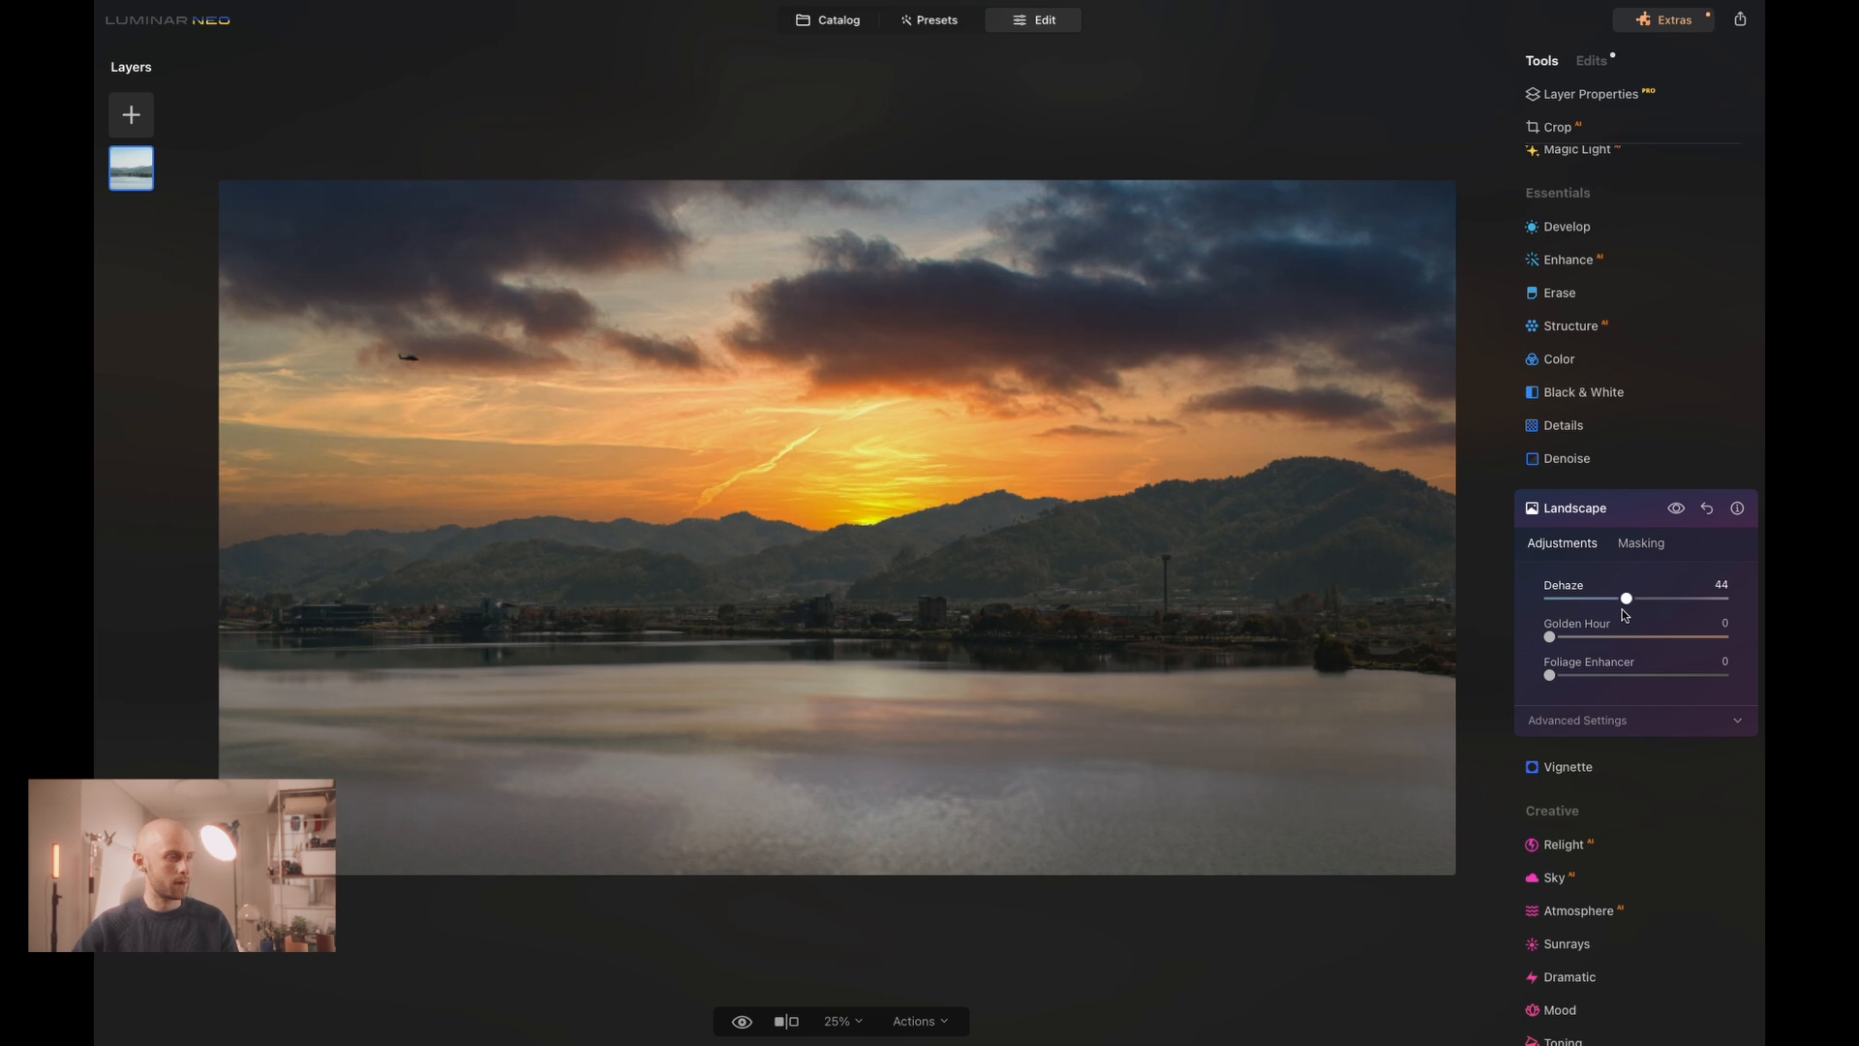
{"action": "left_click_drag", "start_coordinate": [1626, 600], "coordinate": [1615, 602]}
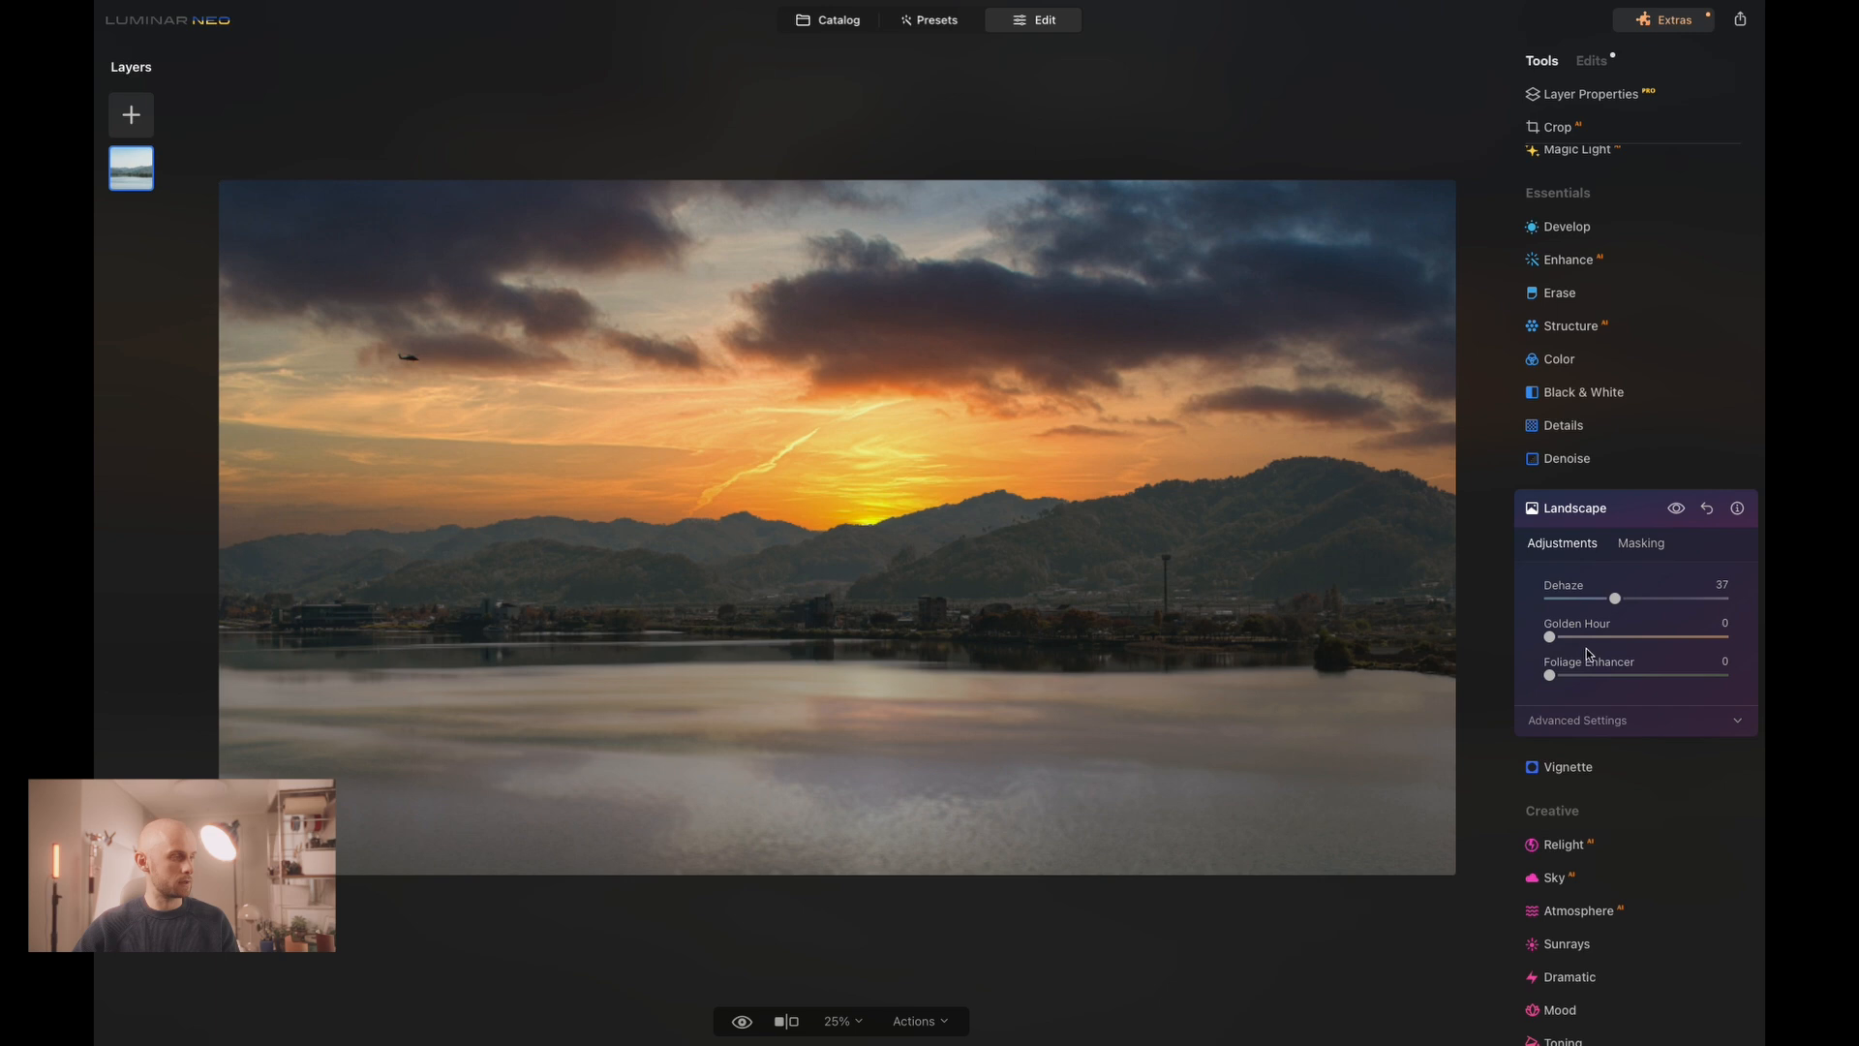
{"action": "mouse_move", "coordinate": [1577, 635]}
{"action": "left_mouse_down"}
{"action": "mouse_move", "coordinate": [1615, 641]}
{"action": "mouse_move", "coordinate": [1556, 654]}
{"action": "mouse_move", "coordinate": [1591, 653]}
{"action": "left_mouse_up"}
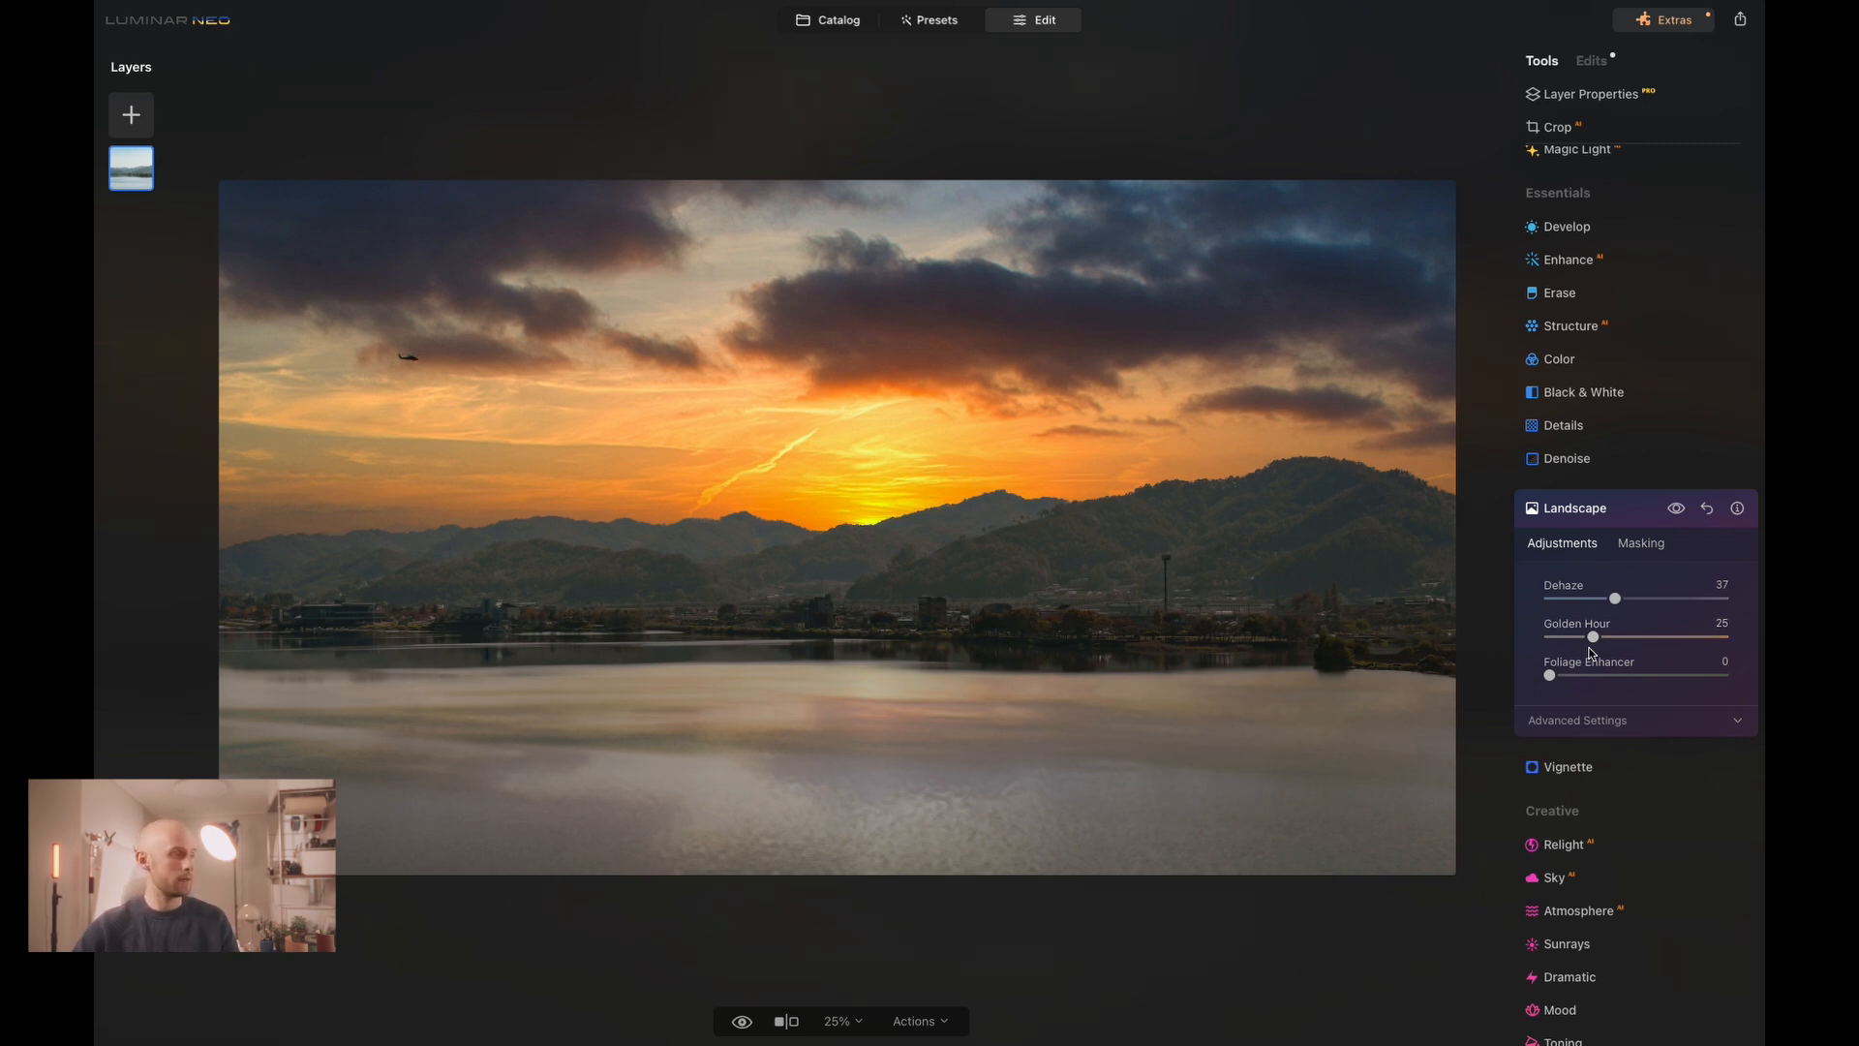
{"action": "left_click_drag", "start_coordinate": [1596, 637], "coordinate": [1600, 641]}
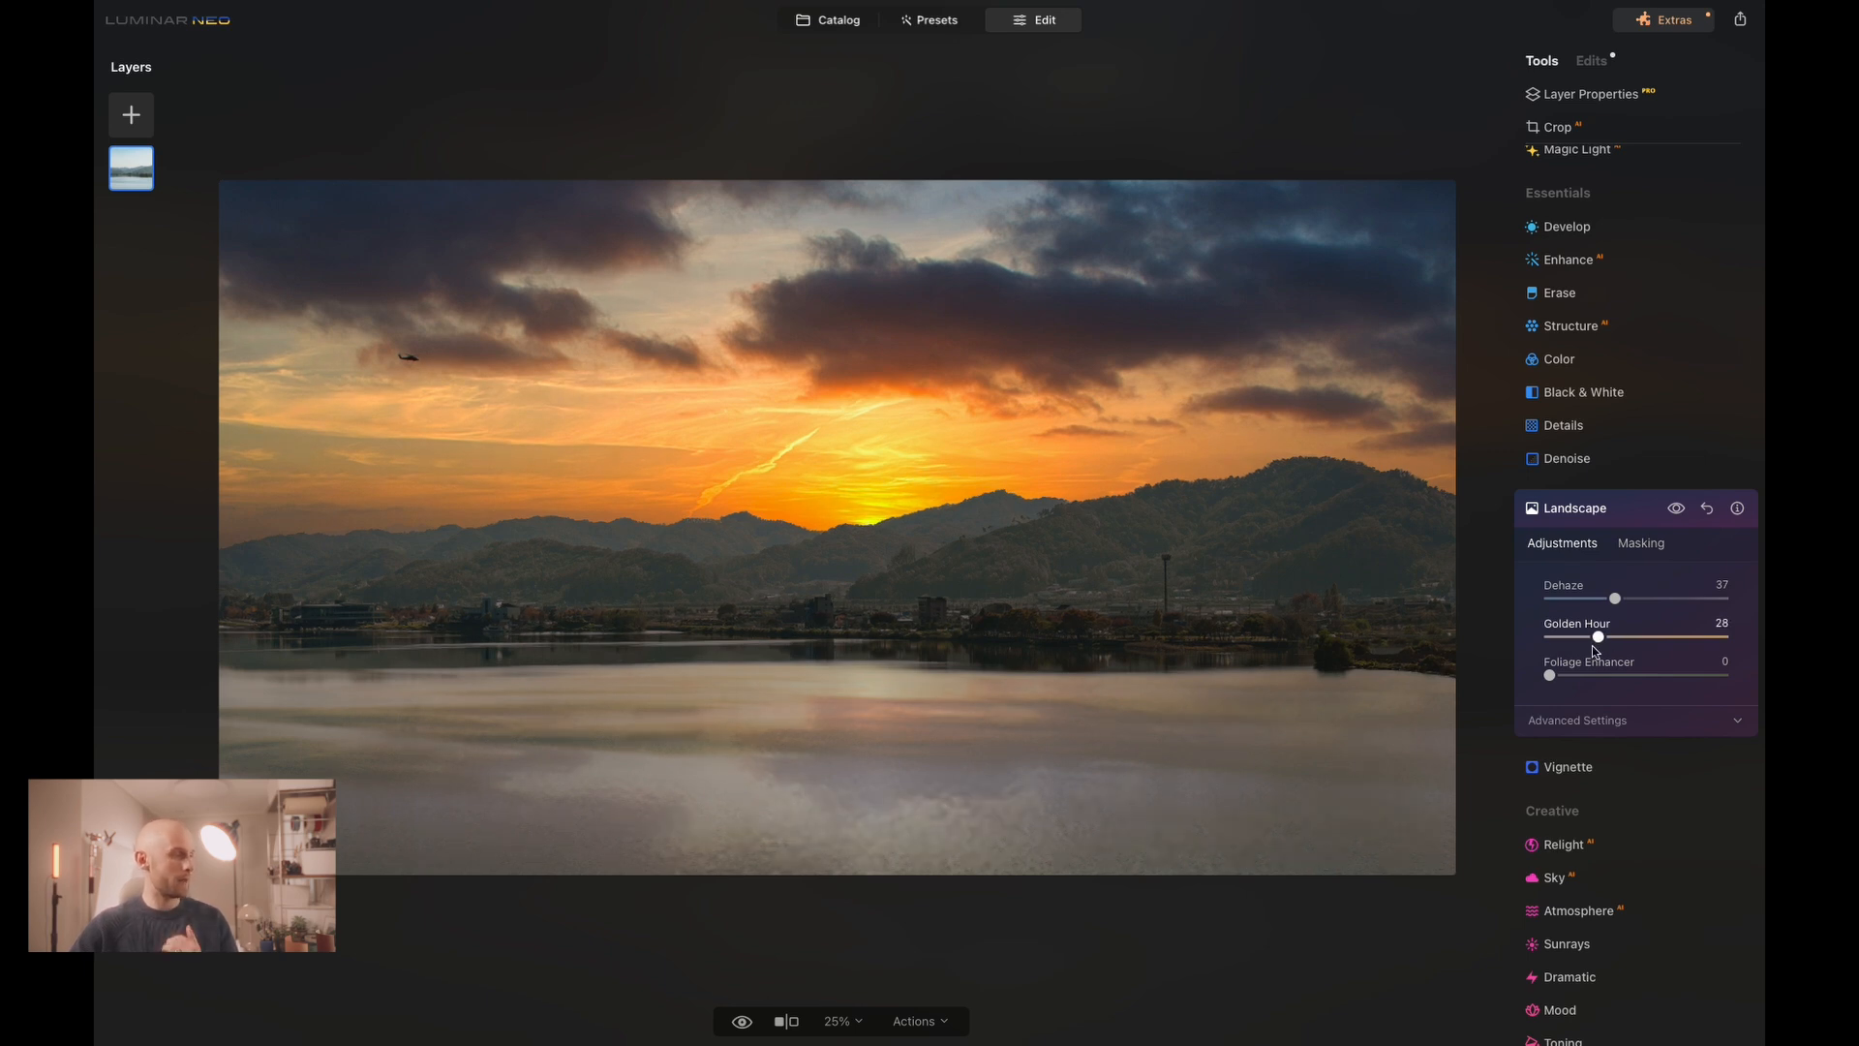
{"action": "left_click_drag", "start_coordinate": [1597, 637], "coordinate": [1593, 639]}
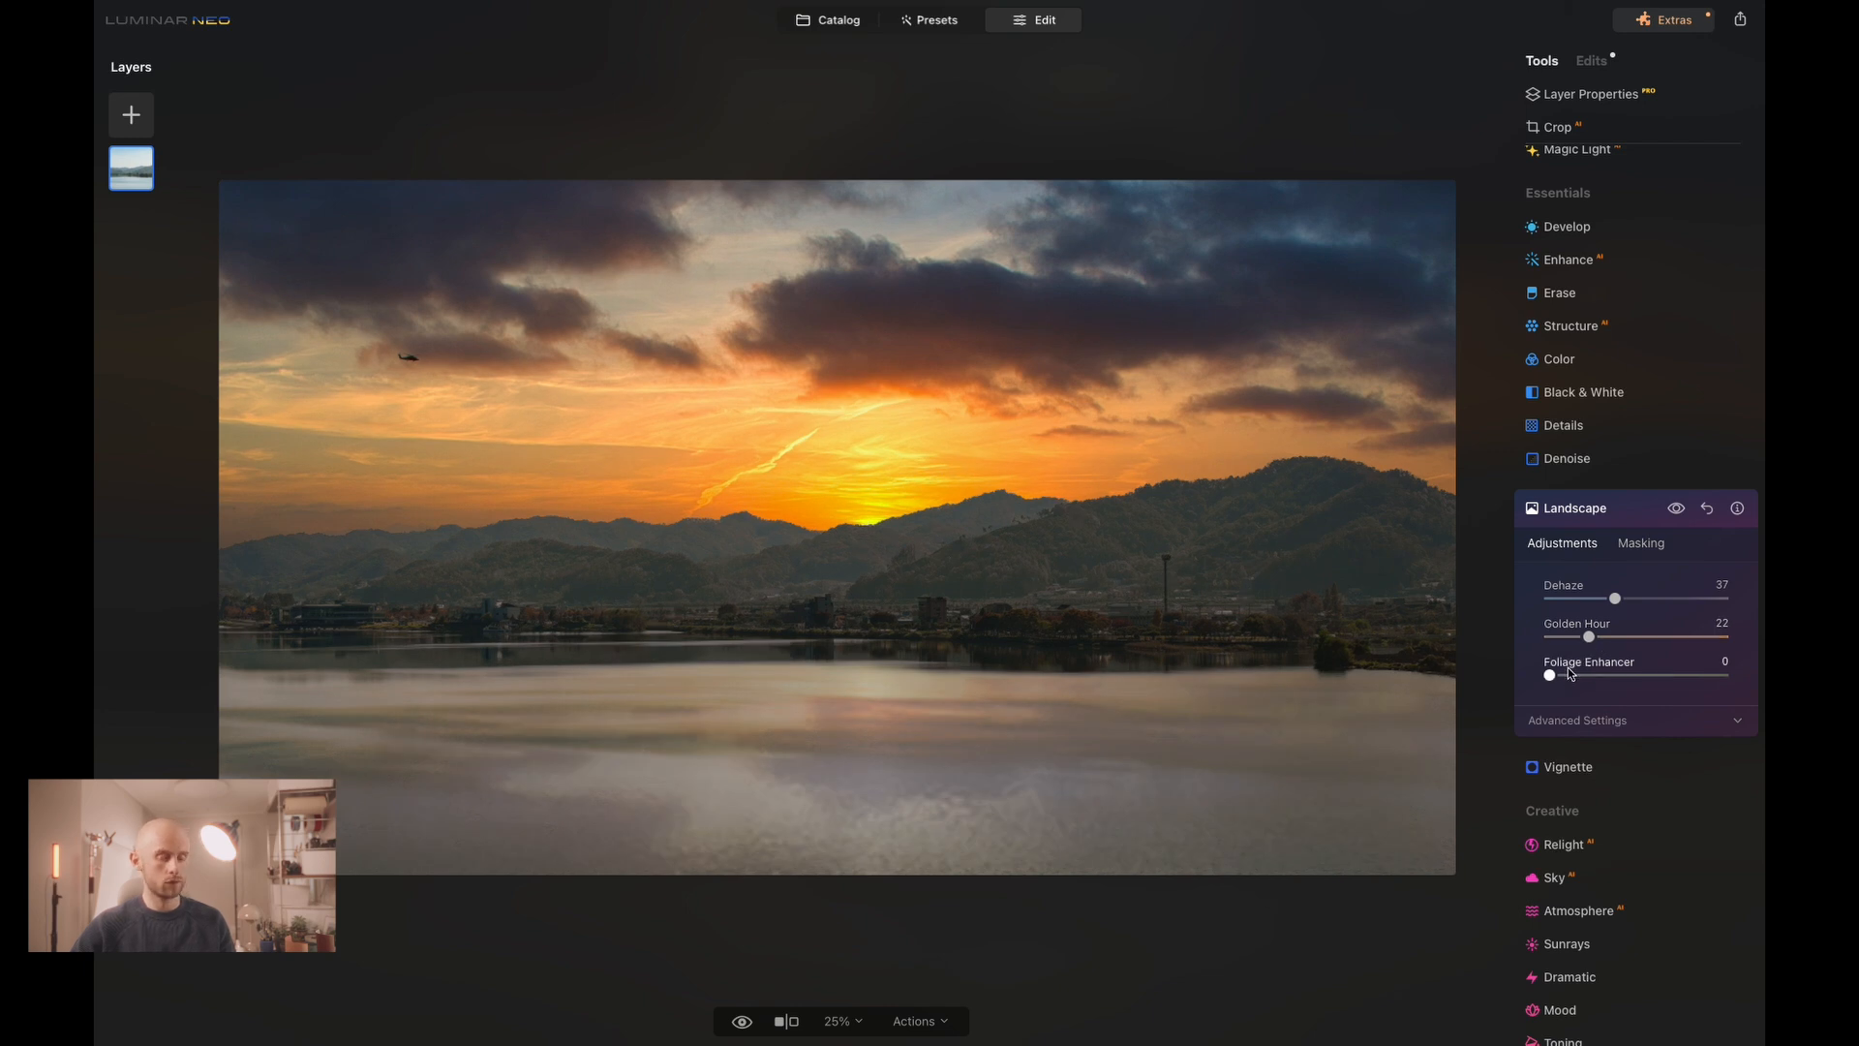
Try a Foliage Enhancer value of 29 on the landscape and return it to 0.
{"action": "left_click", "coordinate": [1567, 676]}
{"action": "left_click_drag", "start_coordinate": [1607, 680], "coordinate": [1599, 682]}
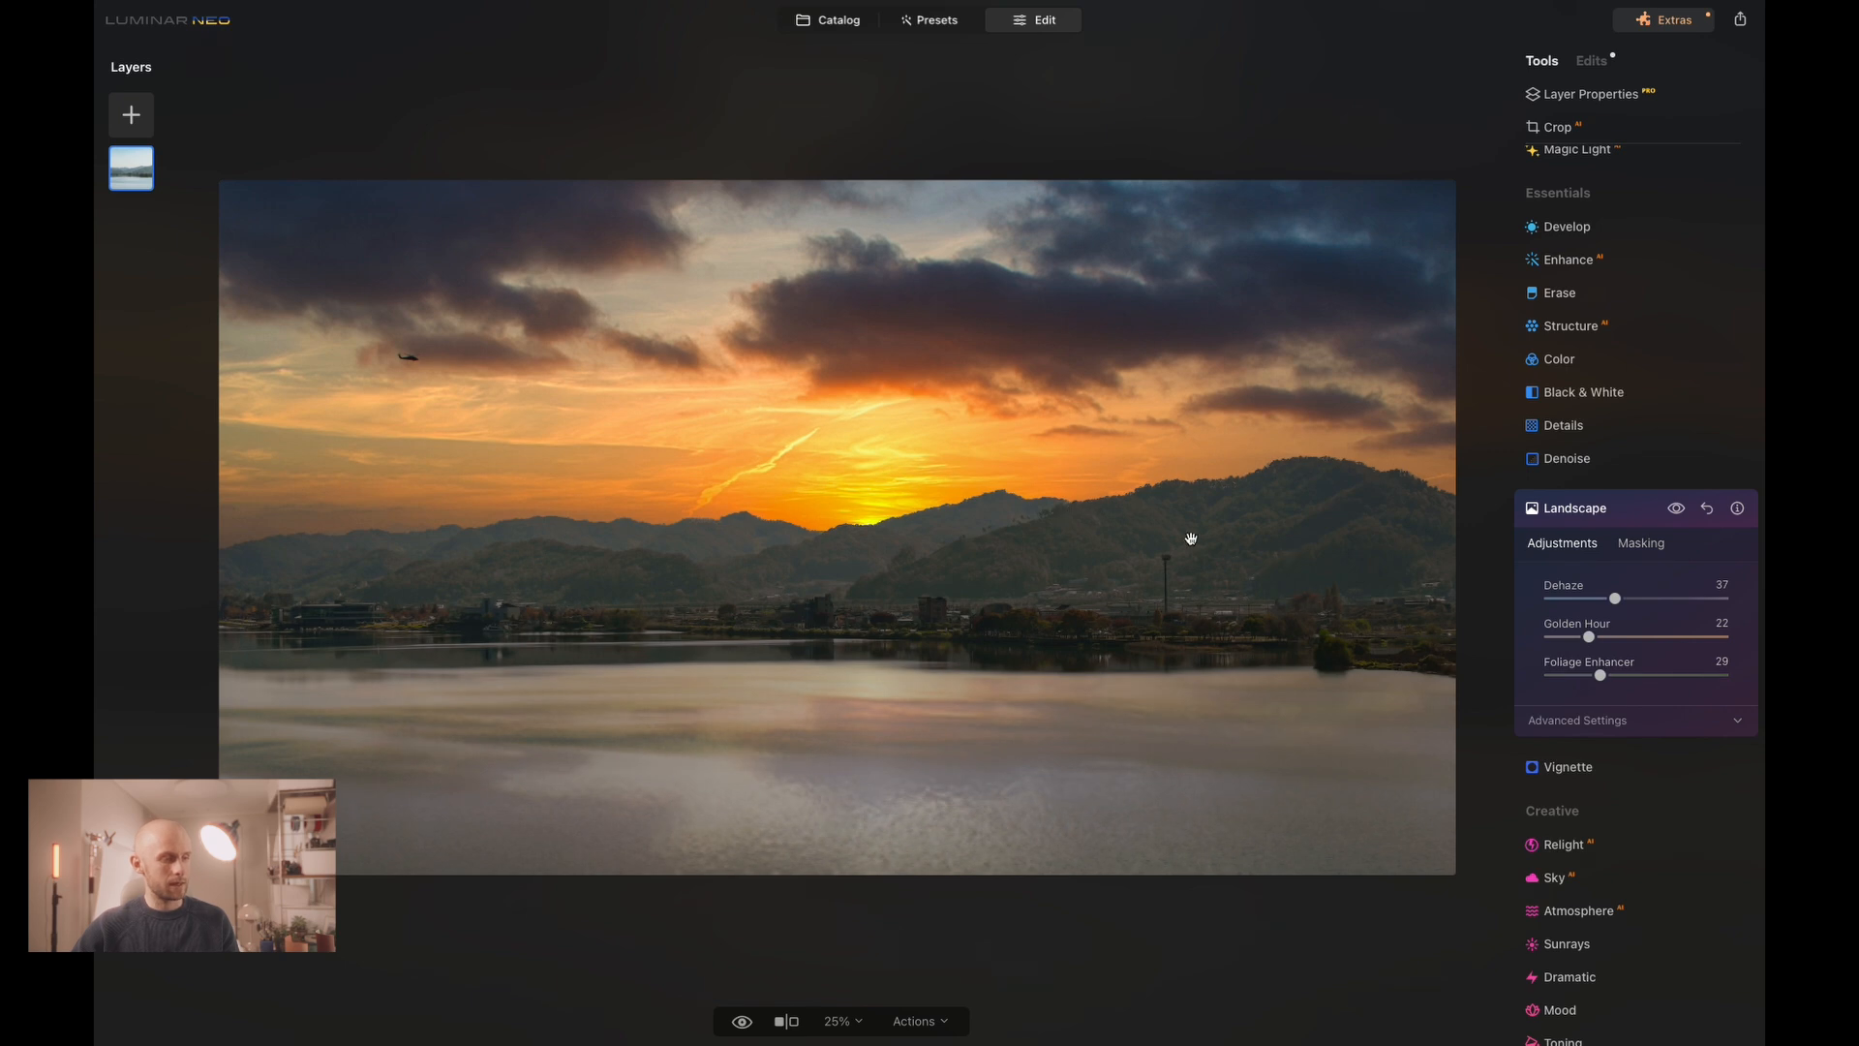
{"action": "left_click_drag", "start_coordinate": [1604, 677], "coordinate": [1547, 676]}
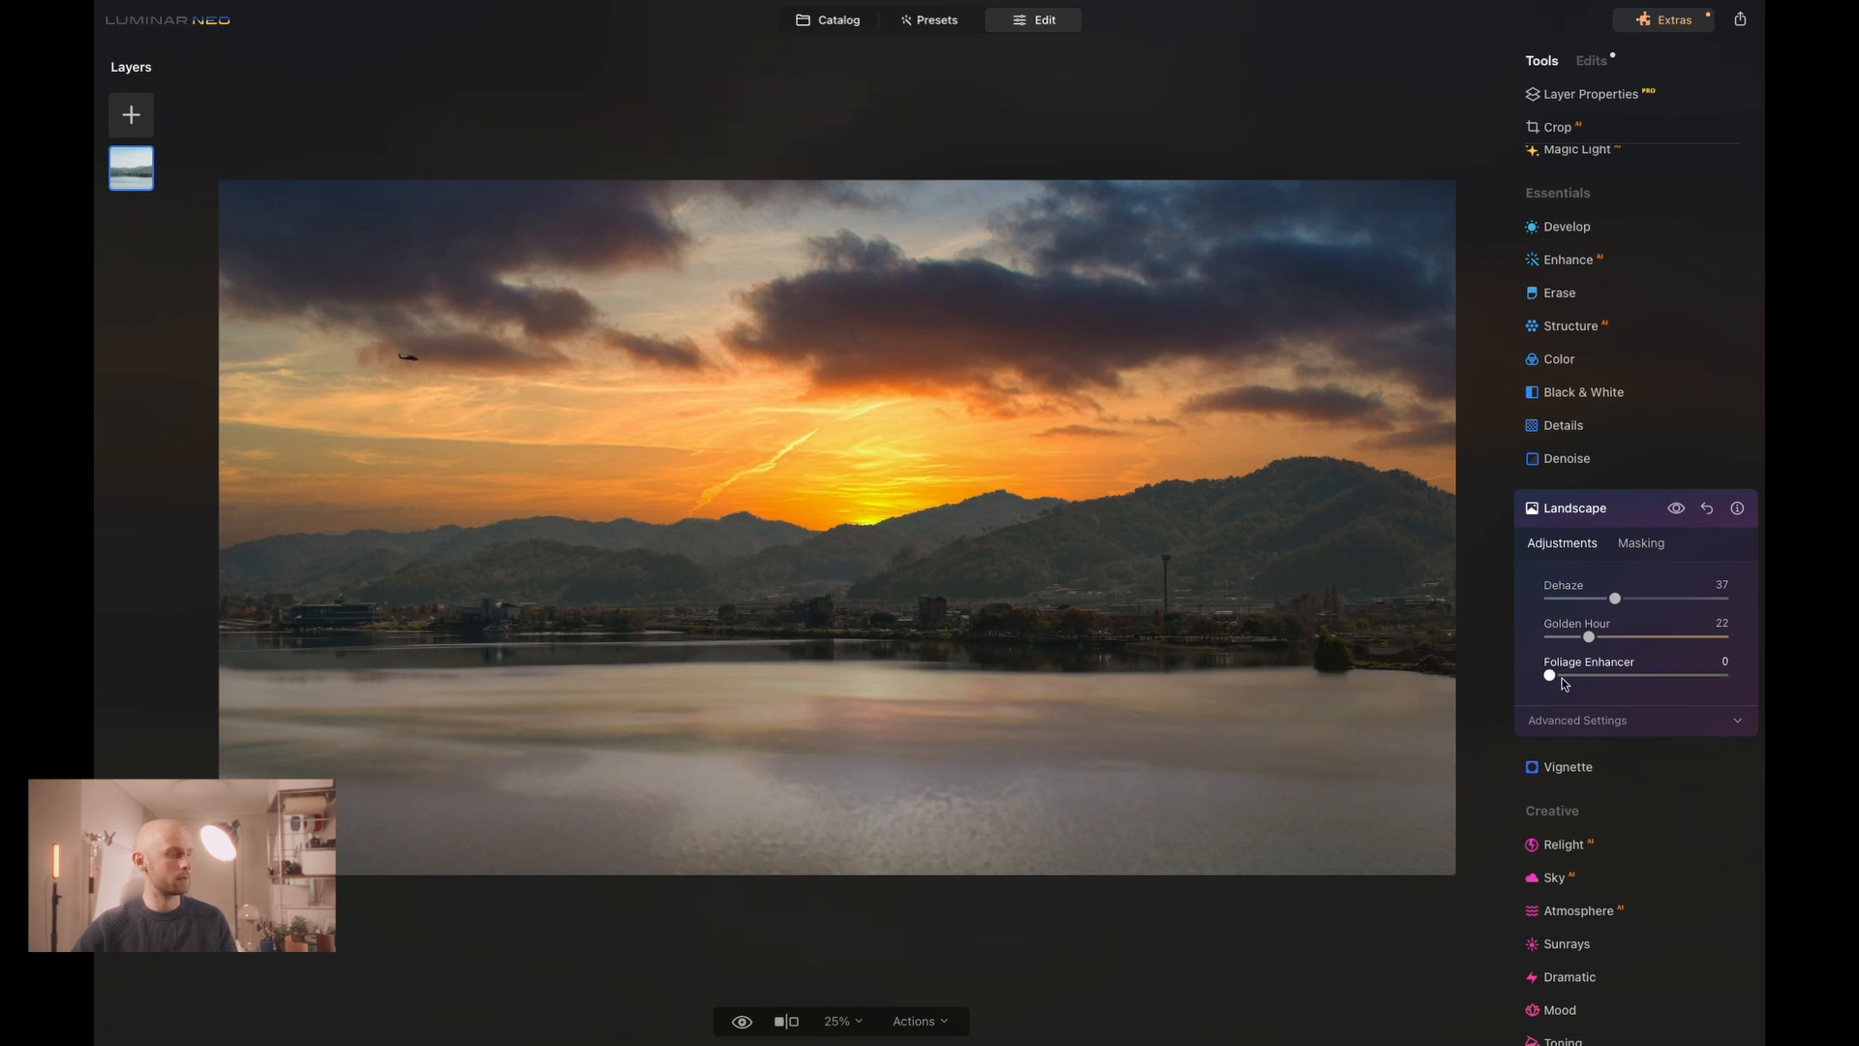
{"action": "left_click", "coordinate": [1634, 515]}
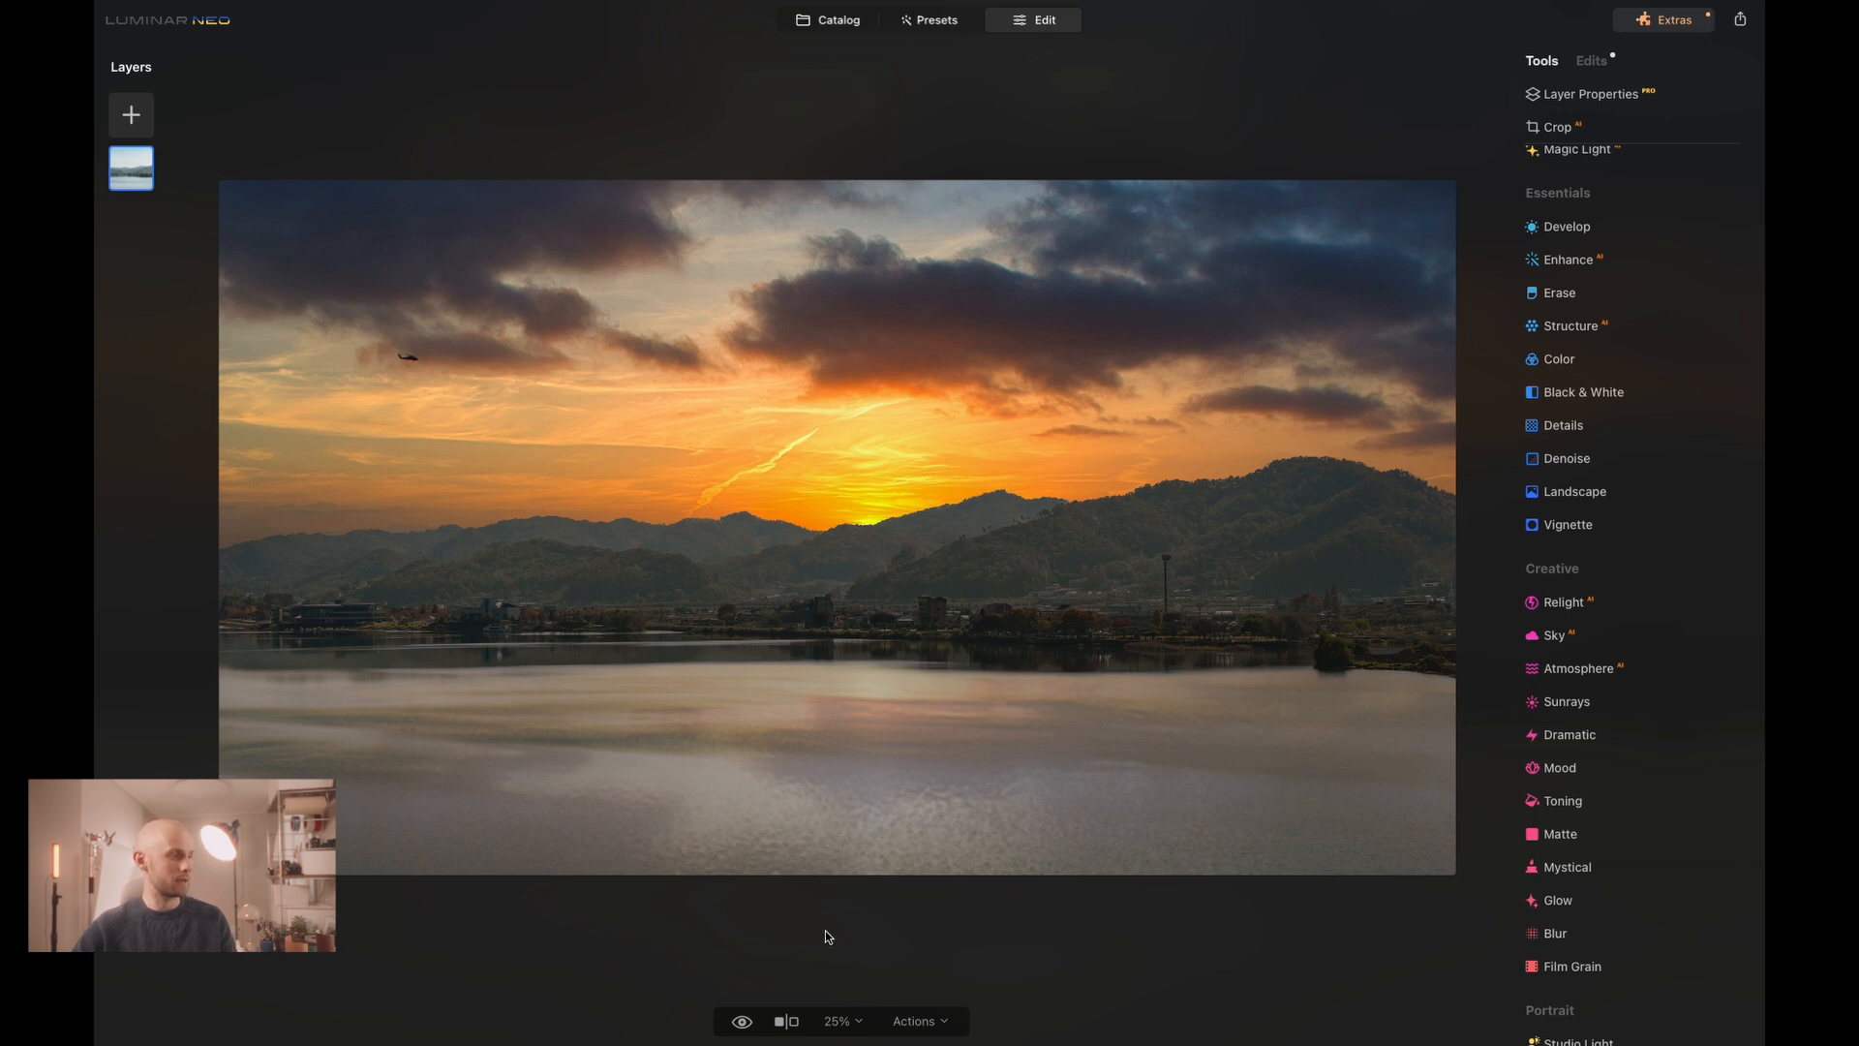
Compare the original lake photo with the edited sunset version, both by toggling and in the split before/after view.
{"action": "left_click", "coordinate": [742, 1023]}
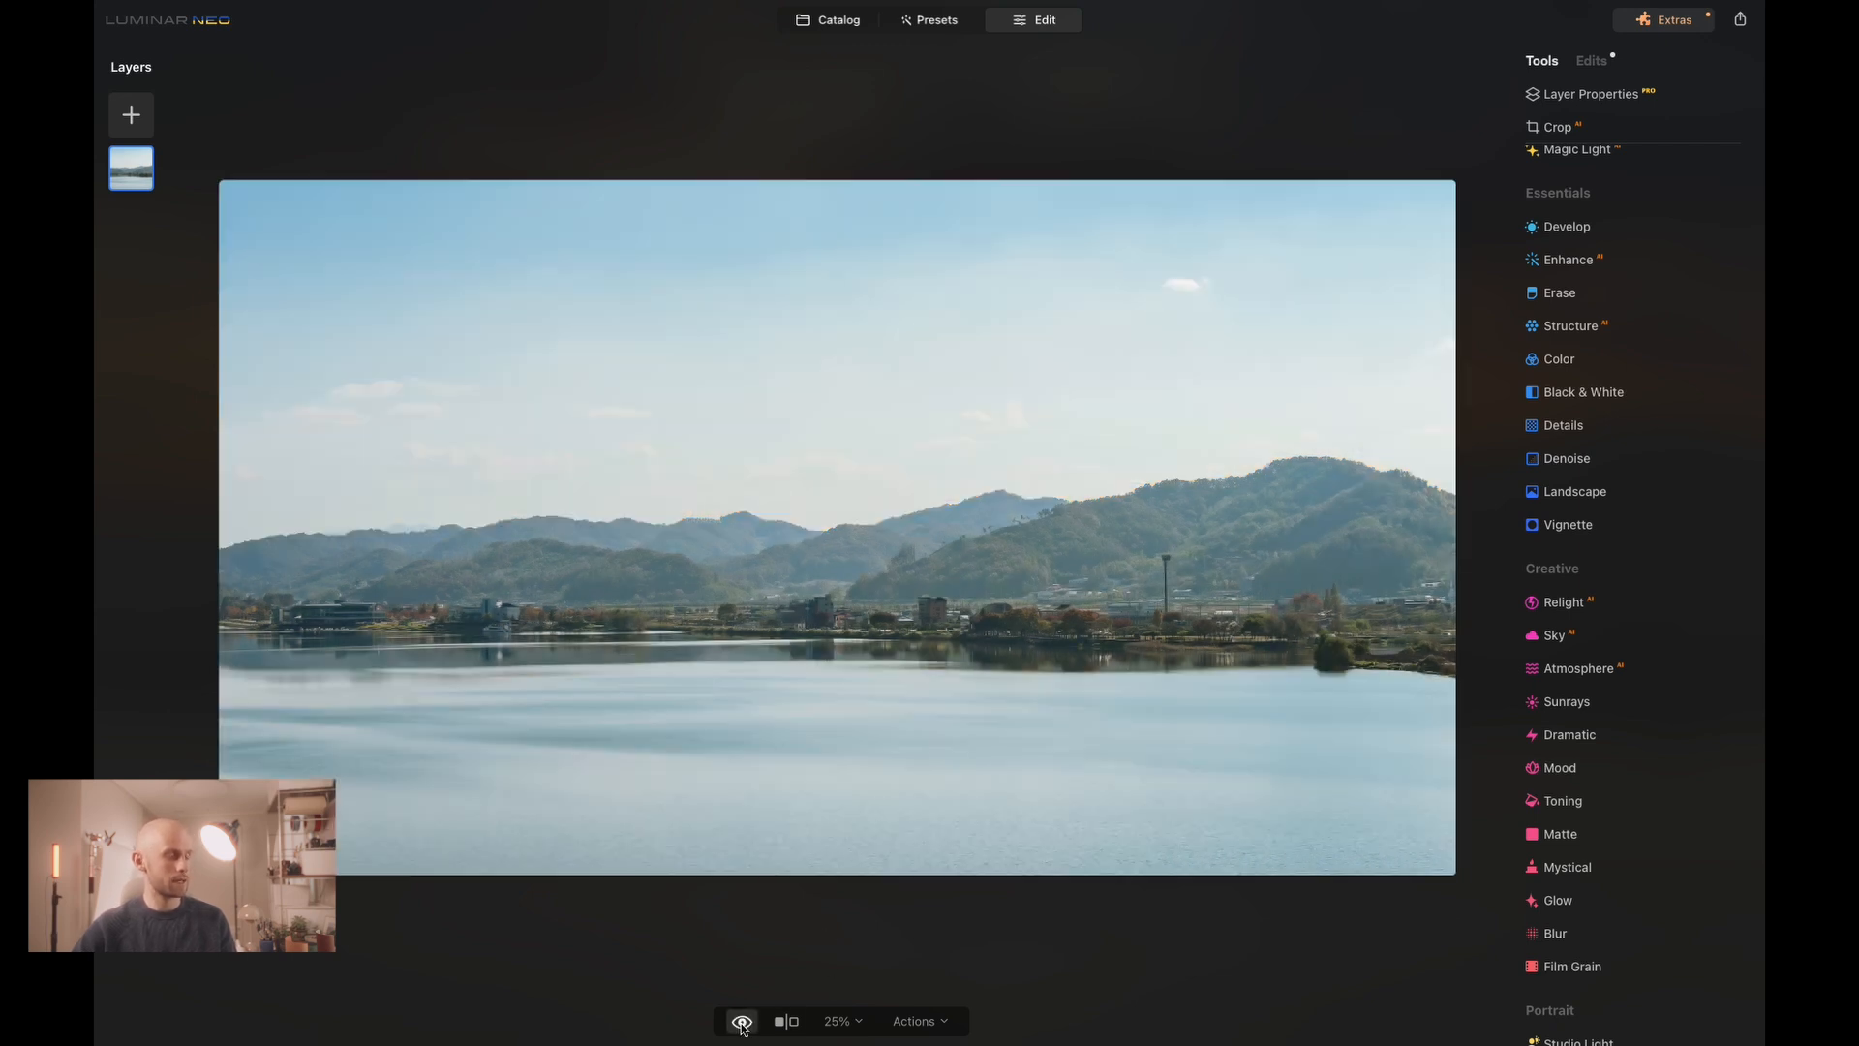
{"action": "left_click", "coordinate": [742, 1022]}
{"action": "left_click", "coordinate": [741, 1023]}
{"action": "left_click", "coordinate": [742, 1022]}
{"action": "left_click", "coordinate": [742, 1022]}
{"action": "left_click", "coordinate": [741, 1023]}
{"action": "left_click", "coordinate": [742, 1023]}
{"action": "left_click", "coordinate": [742, 1023]}
{"action": "left_click", "coordinate": [742, 1023]}
{"action": "left_click", "coordinate": [742, 1023]}
{"action": "left_click", "coordinate": [786, 1022]}
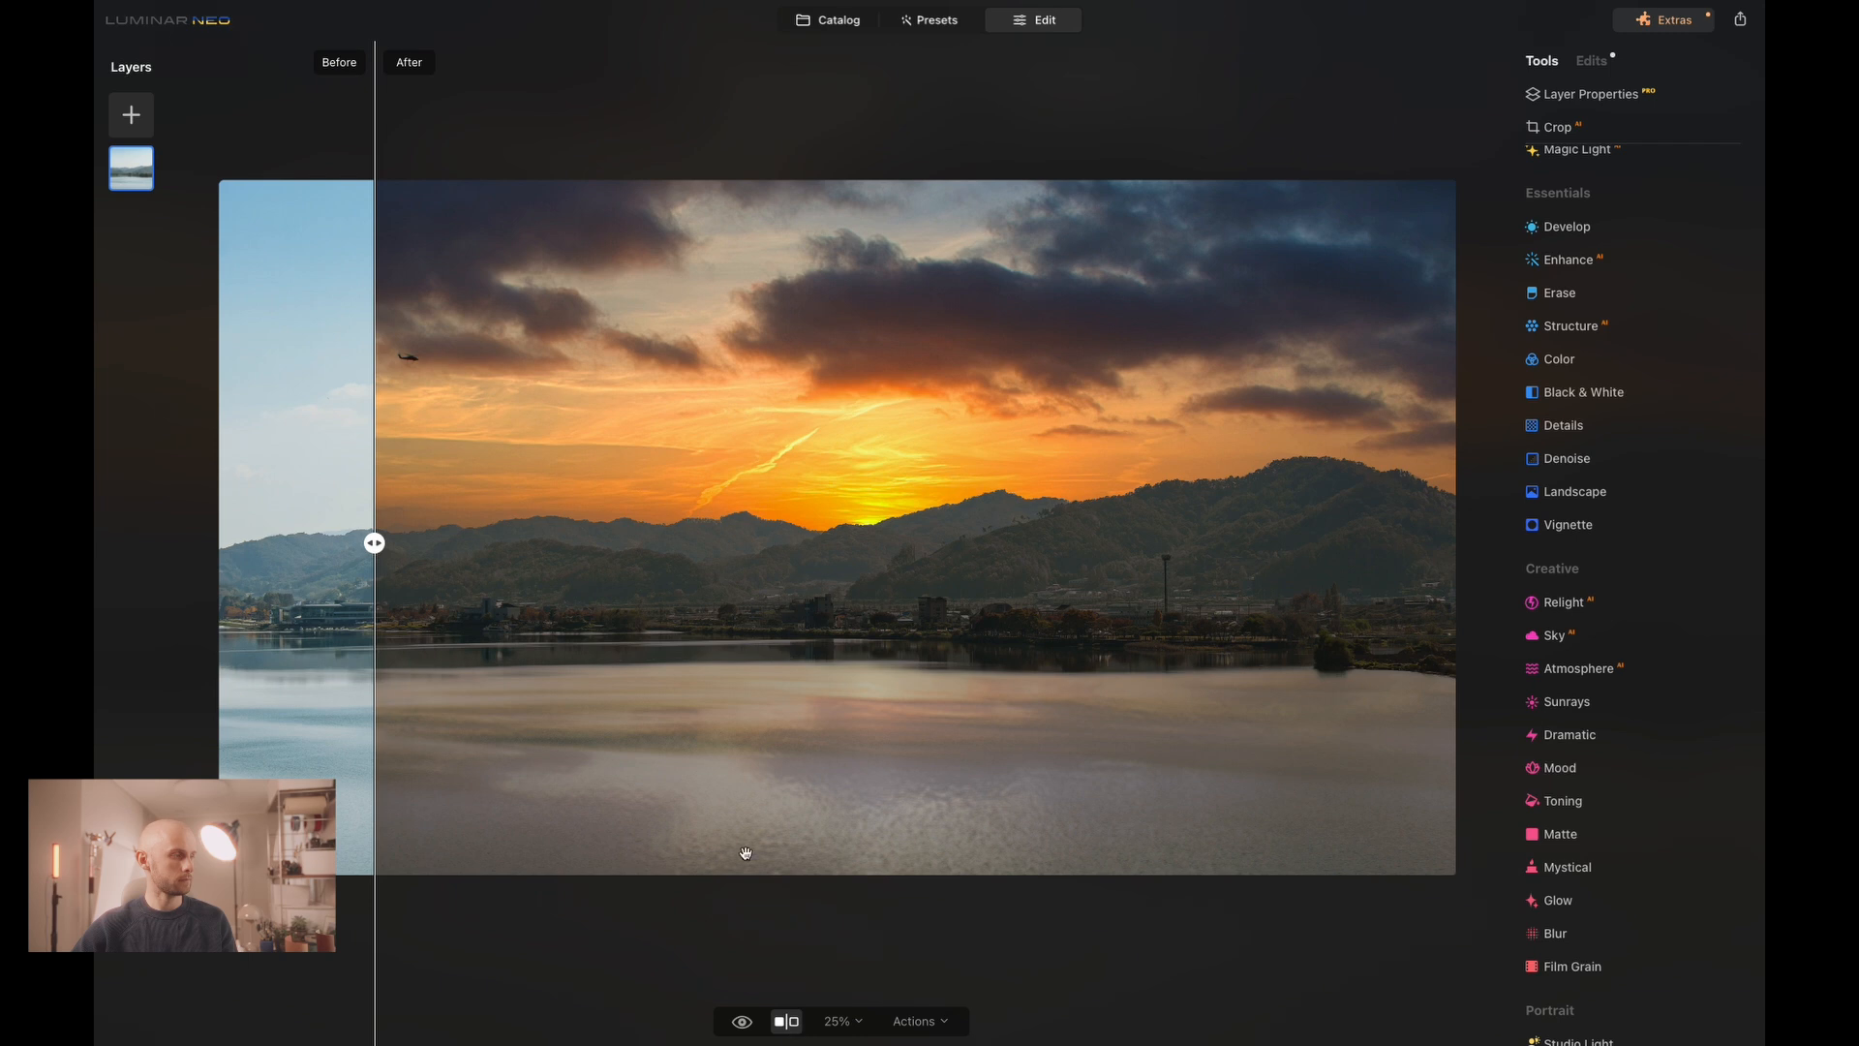
{"action": "left_click_drag", "start_coordinate": [377, 547], "coordinate": [325, 543]}
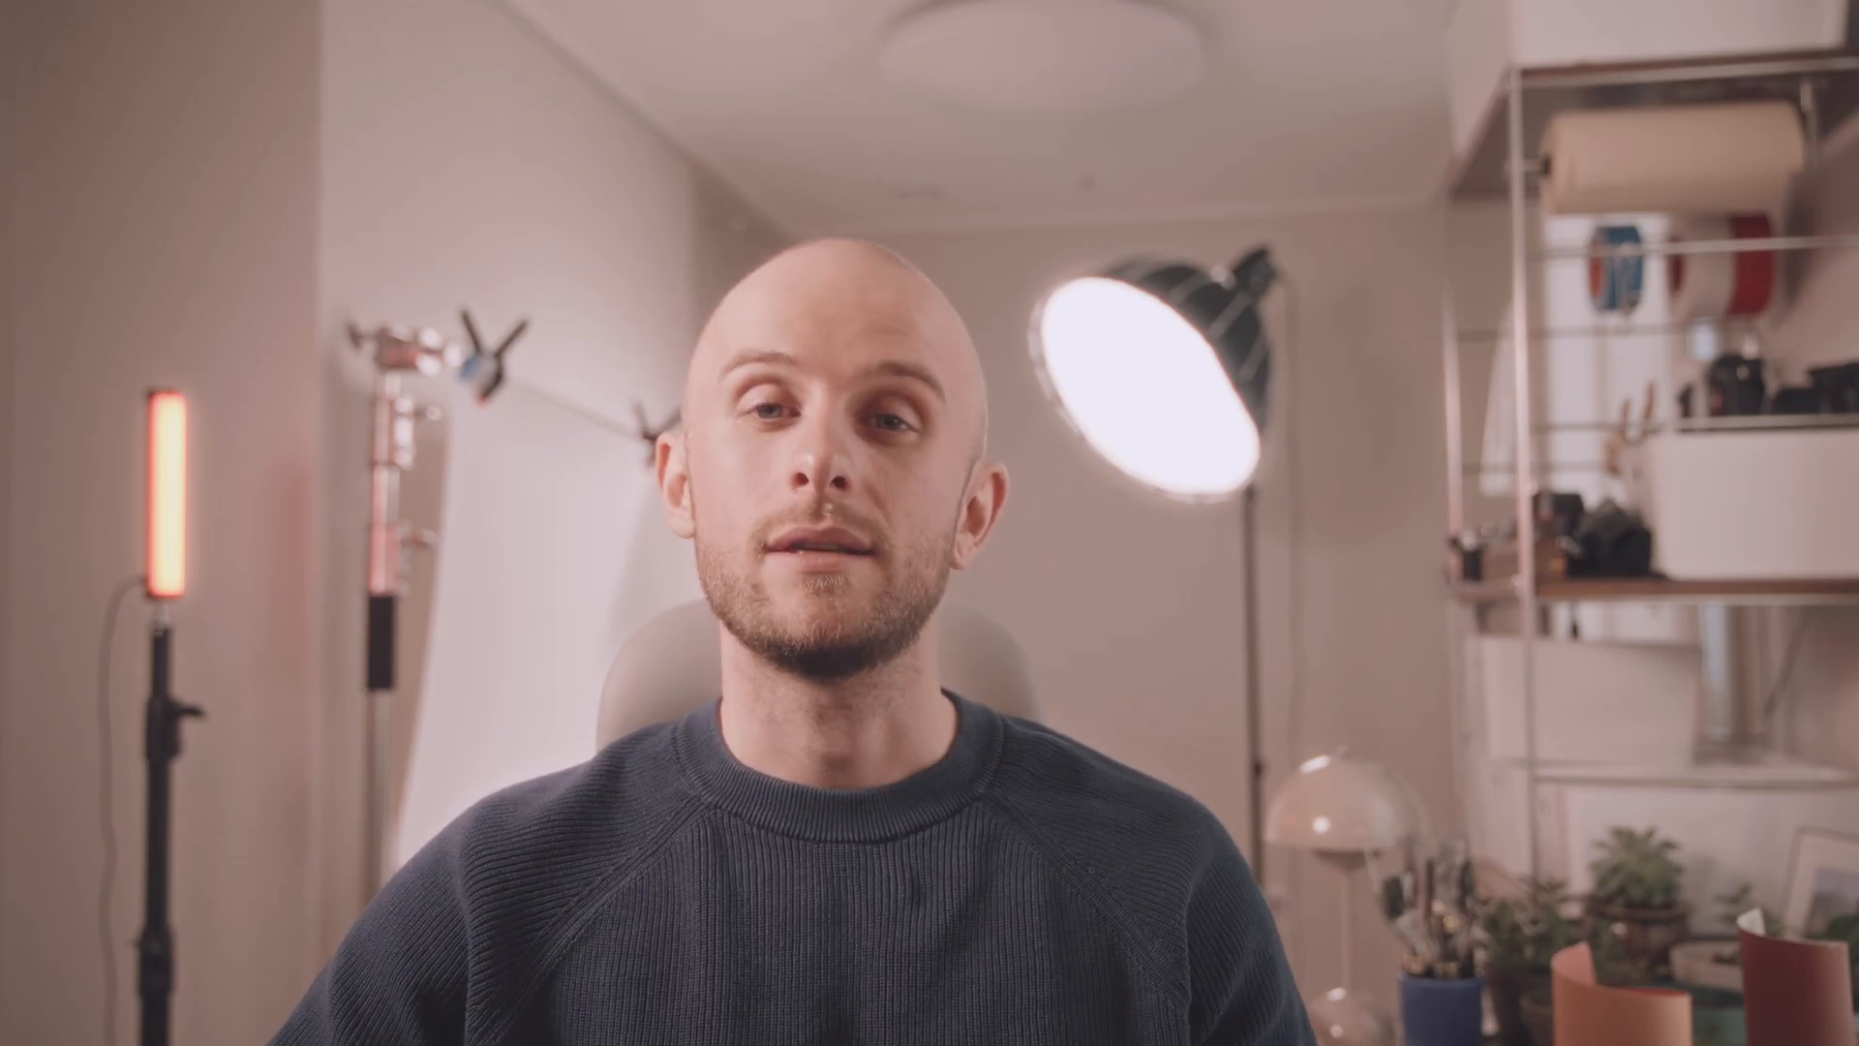